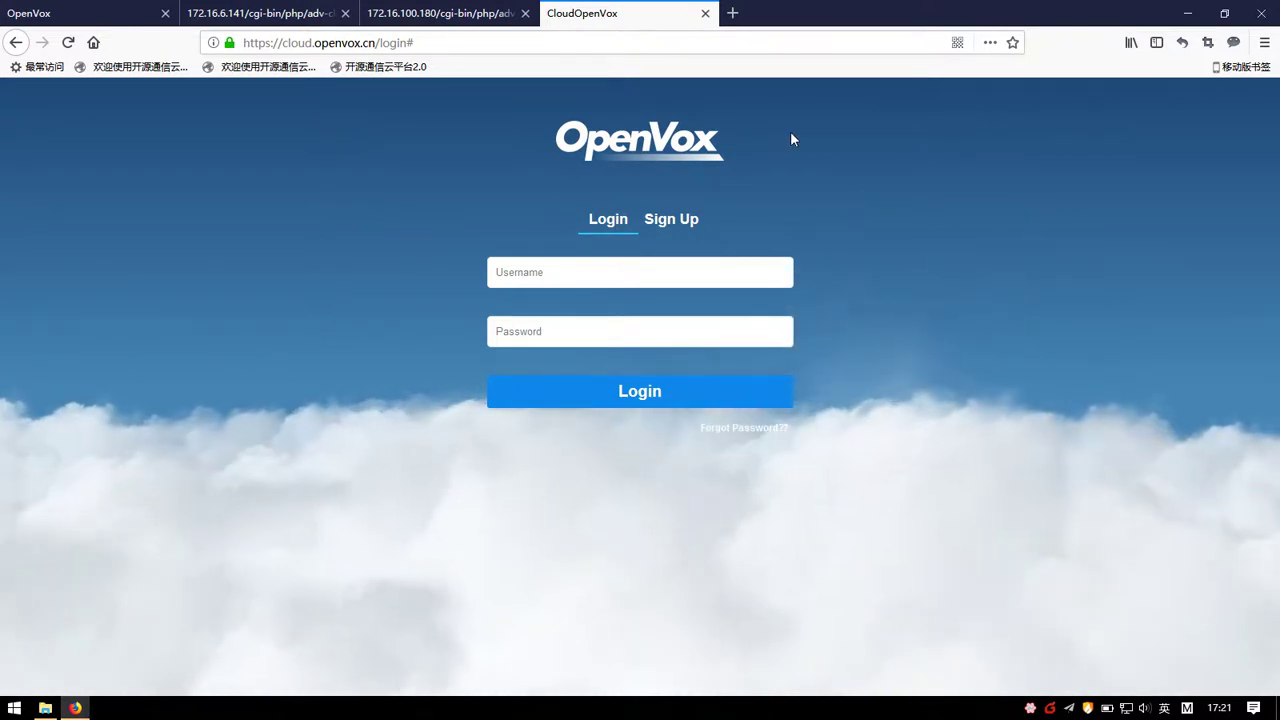
# Step: Switch the OpenVox Cloud login page to the Sign Up registration form
pyautogui.click(679, 45)
pyautogui.click(683, 43)
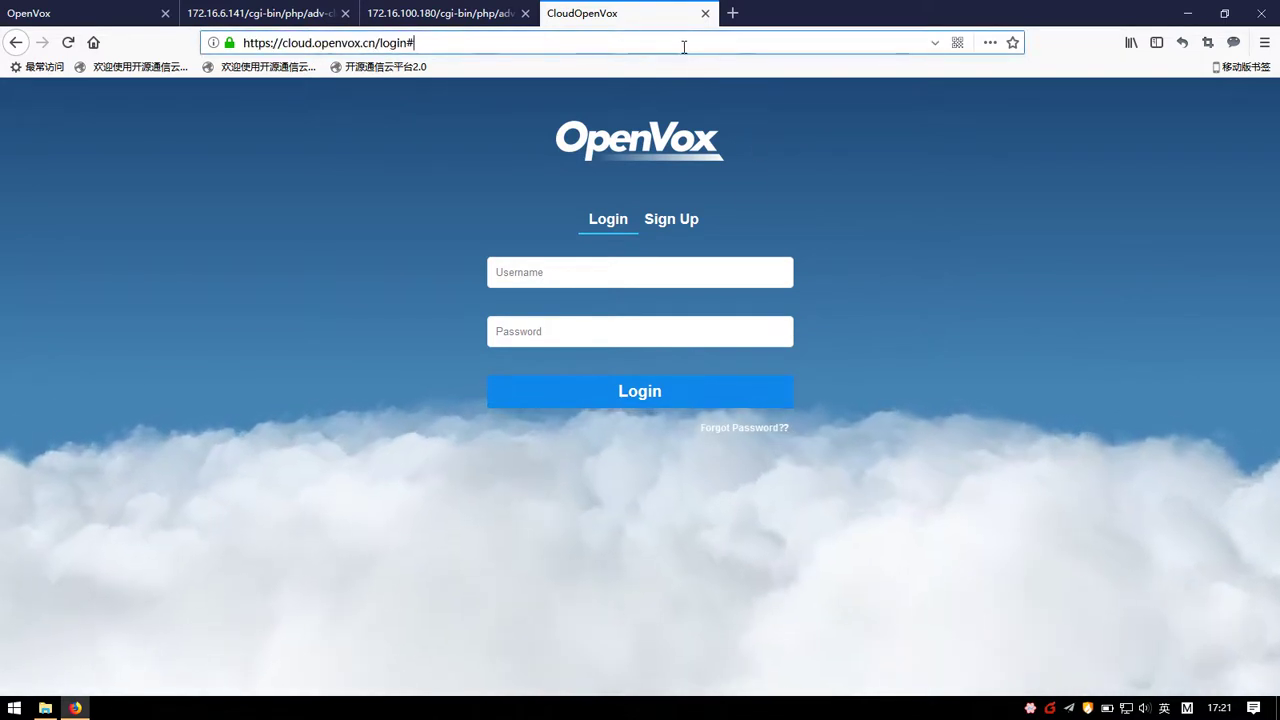
pyautogui.click(688, 220)
pyautogui.click(688, 220)
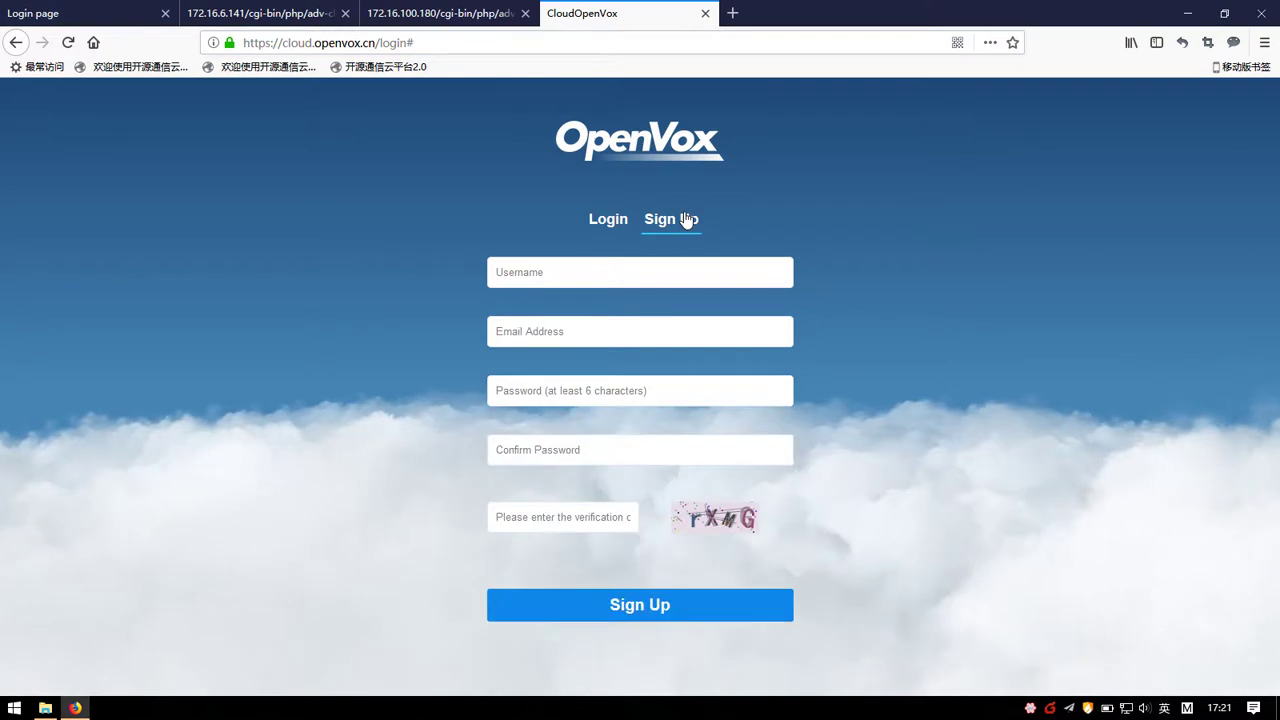
# Step: Submit the sign-up with username 'demo', an e-mail, both password fields and the verification code
pyautogui.click(598, 267)
pyautogui.write('demo')
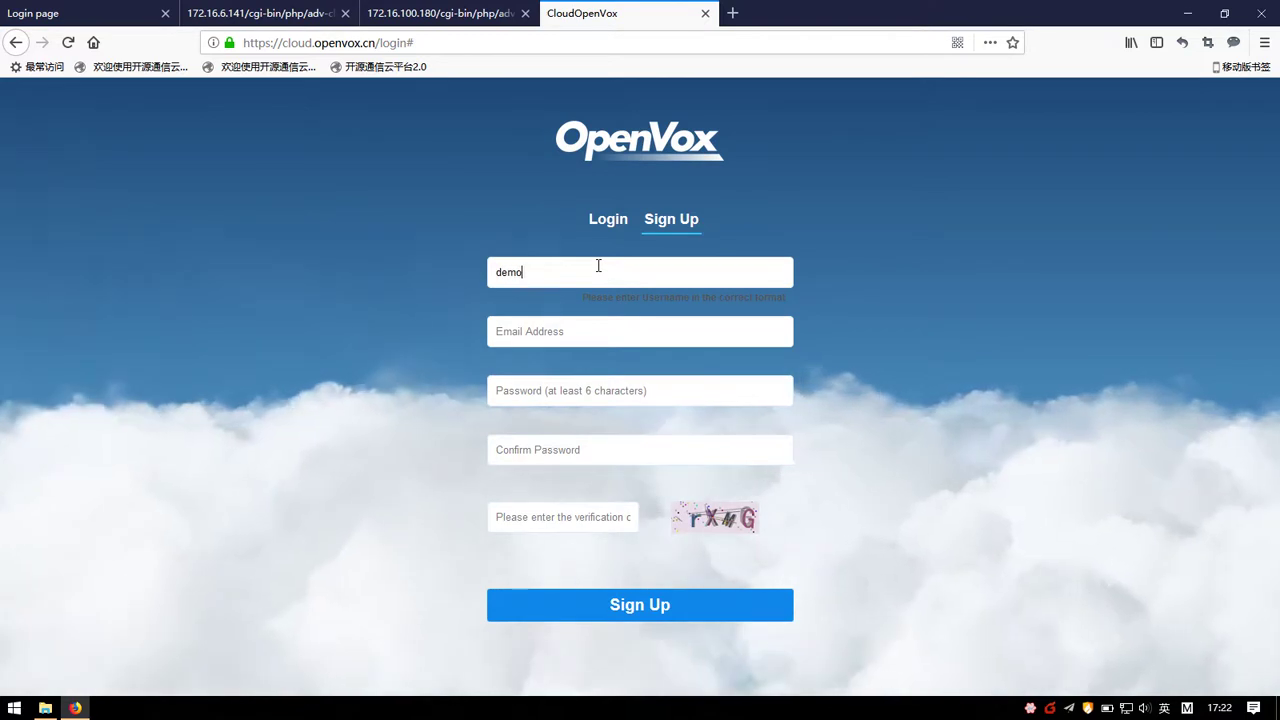
pyautogui.press('Tab')
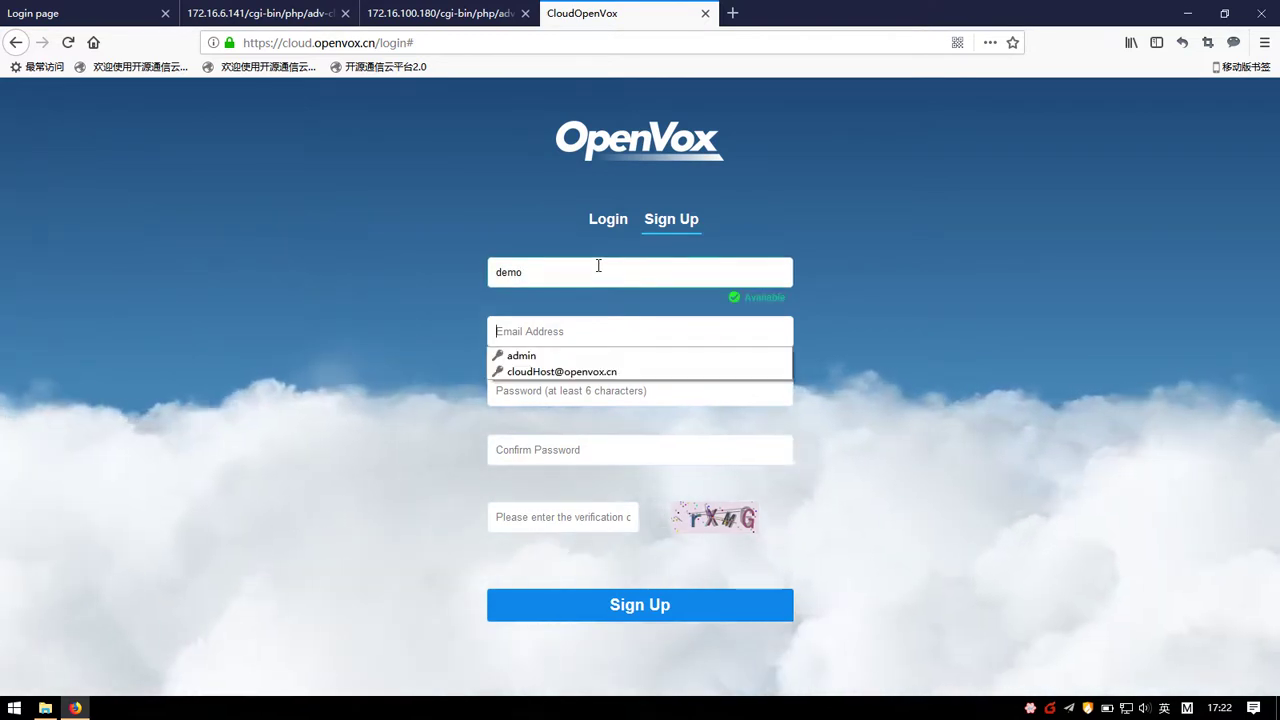
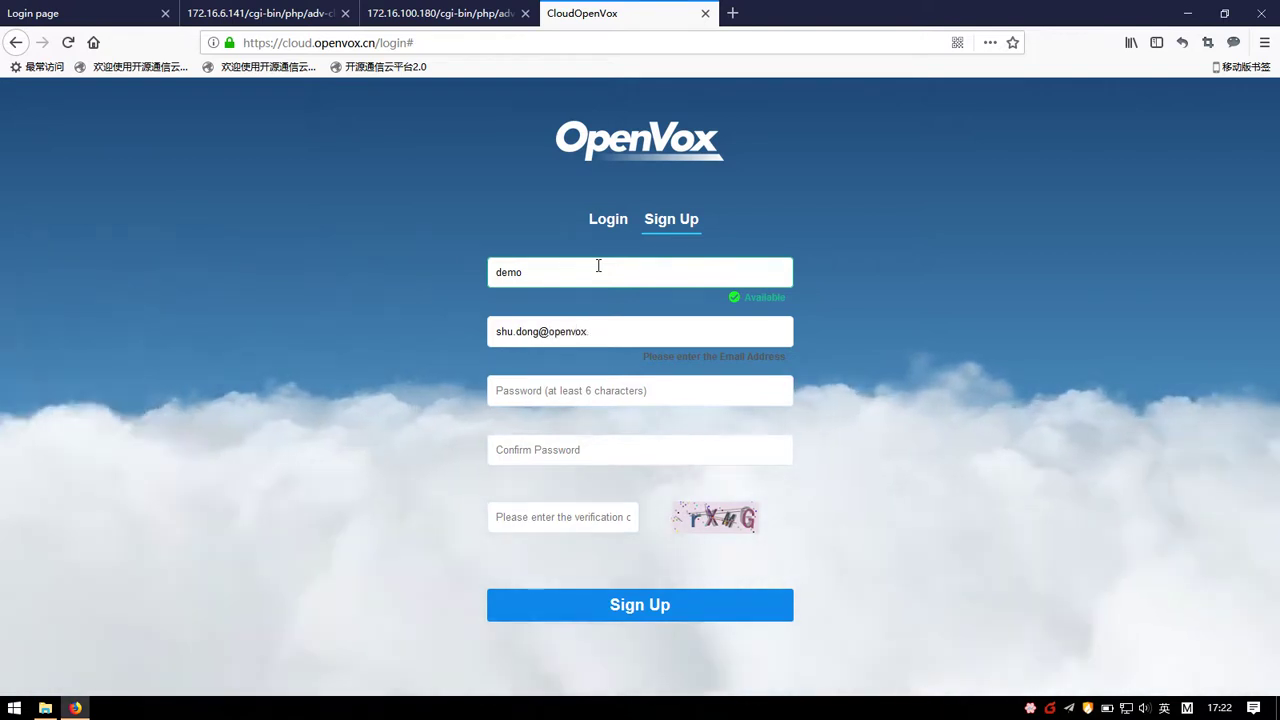
pyautogui.press('Tab')
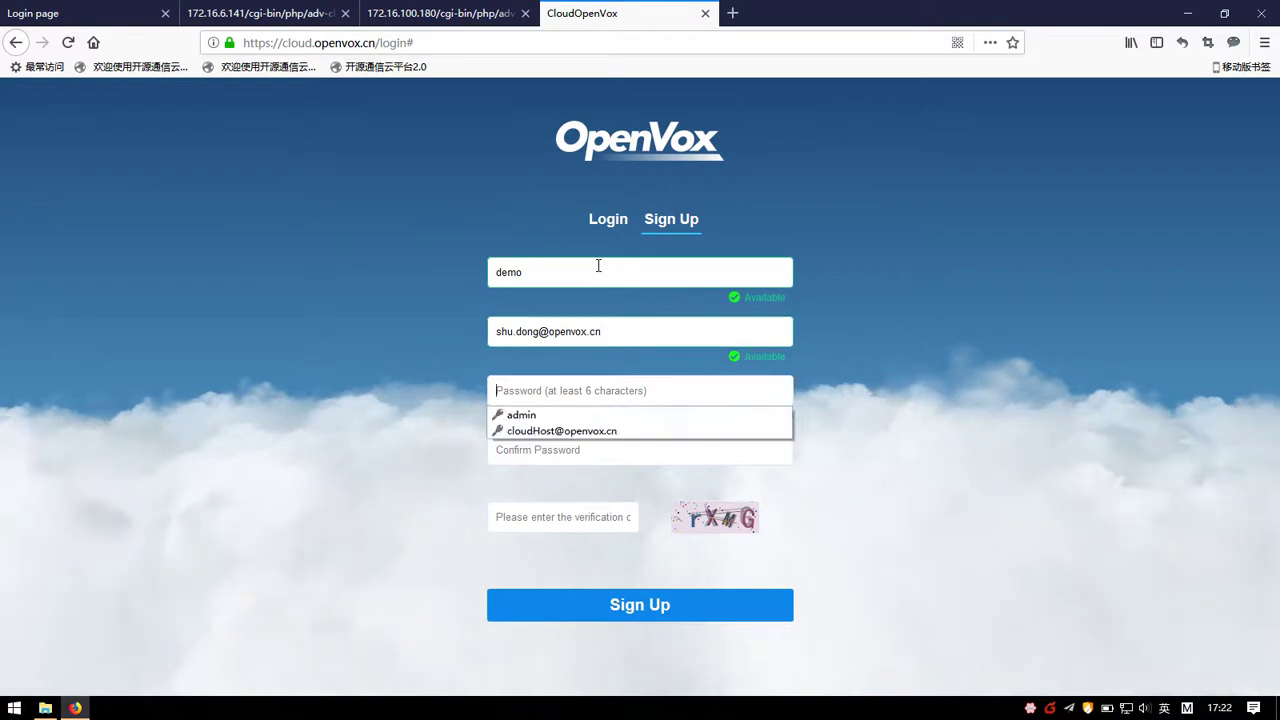
pyautogui.write('12345')
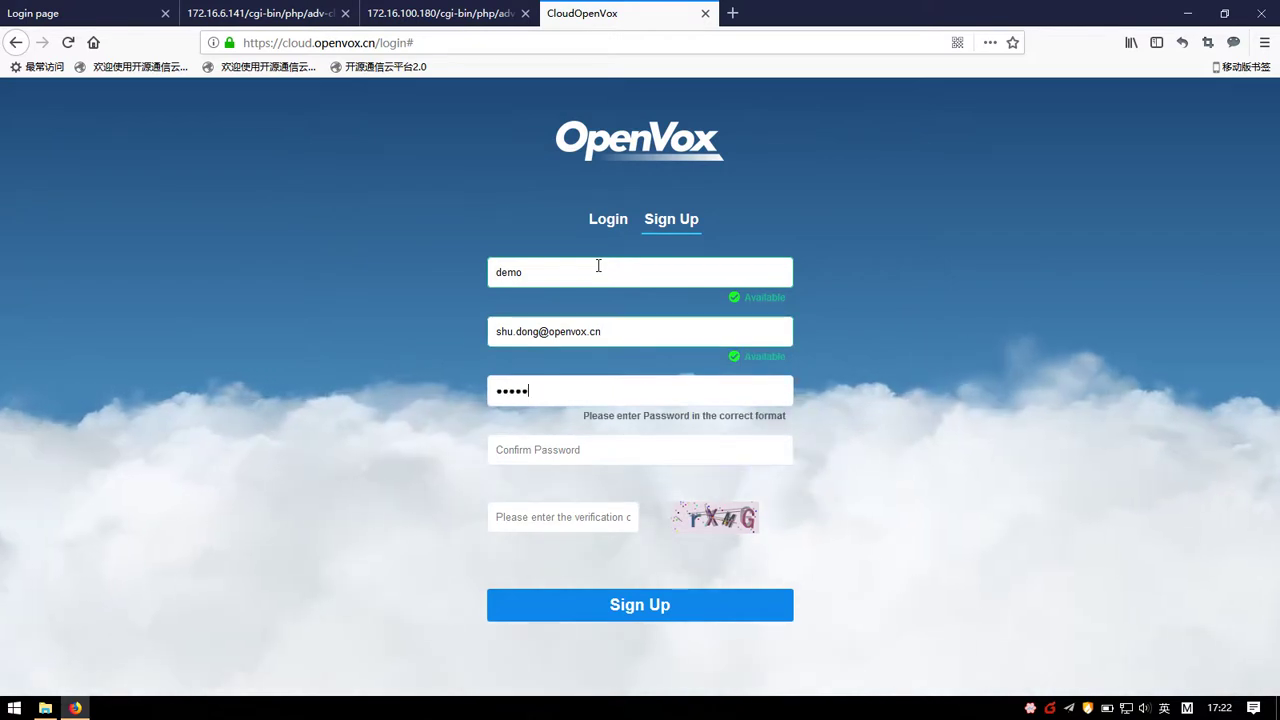
pyautogui.press('Tab')
pyautogui.write('1')
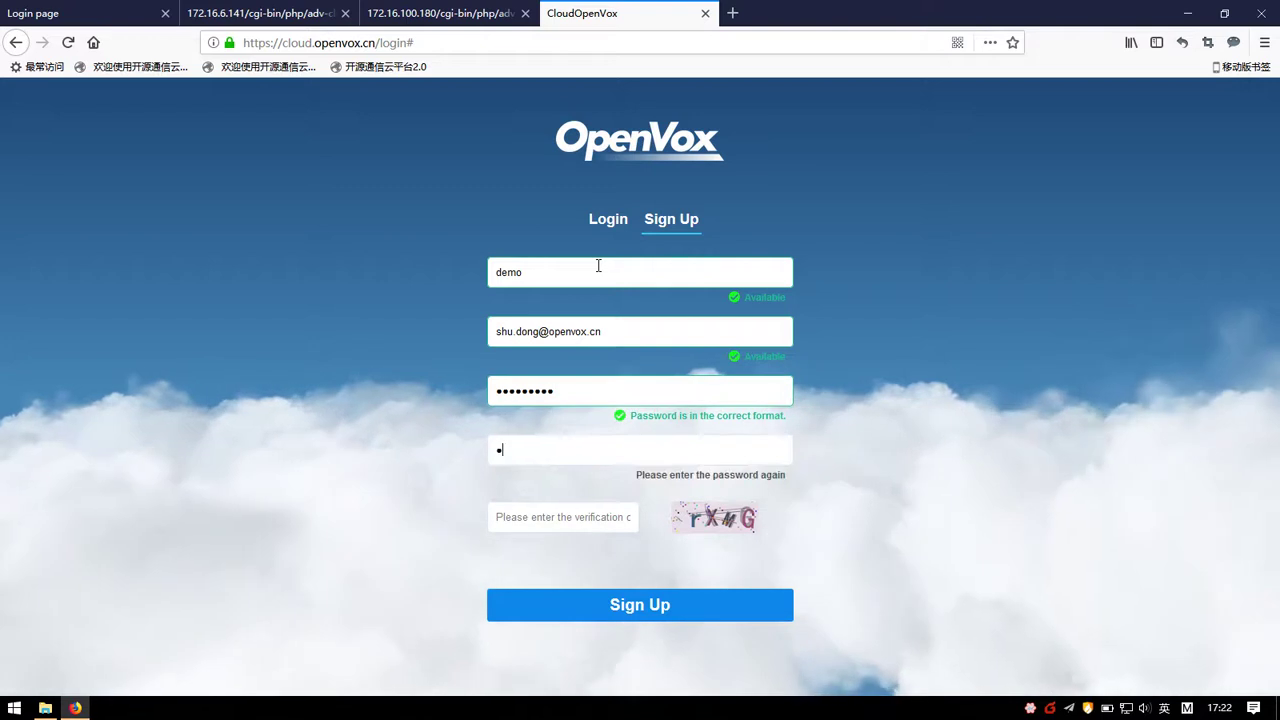
pyautogui.write('23456789')
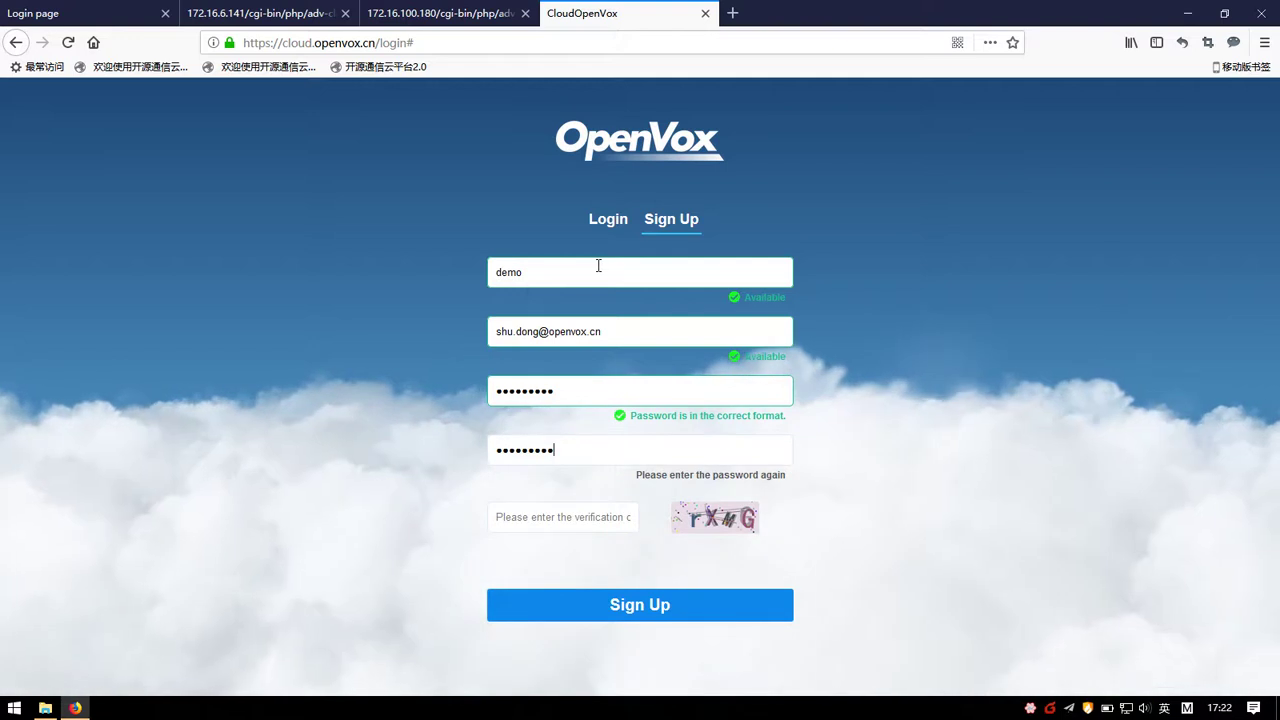
pyautogui.press('Tab')
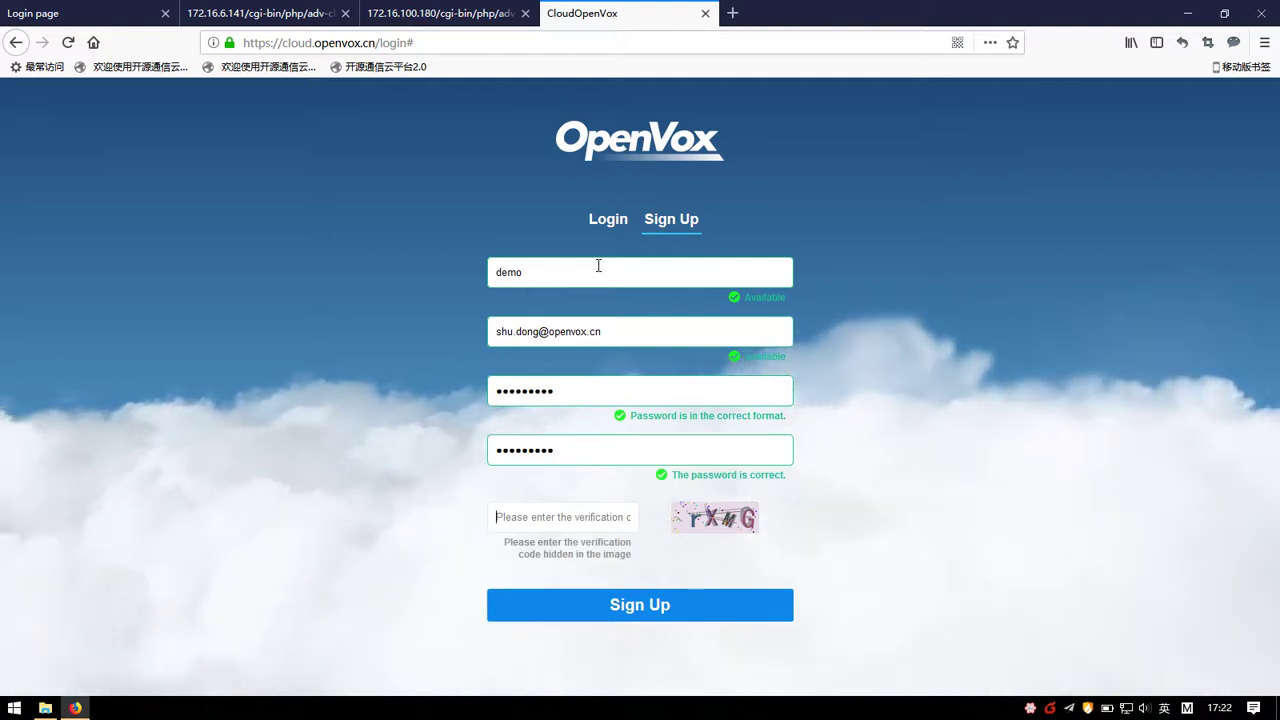
pyautogui.write('rXMG')
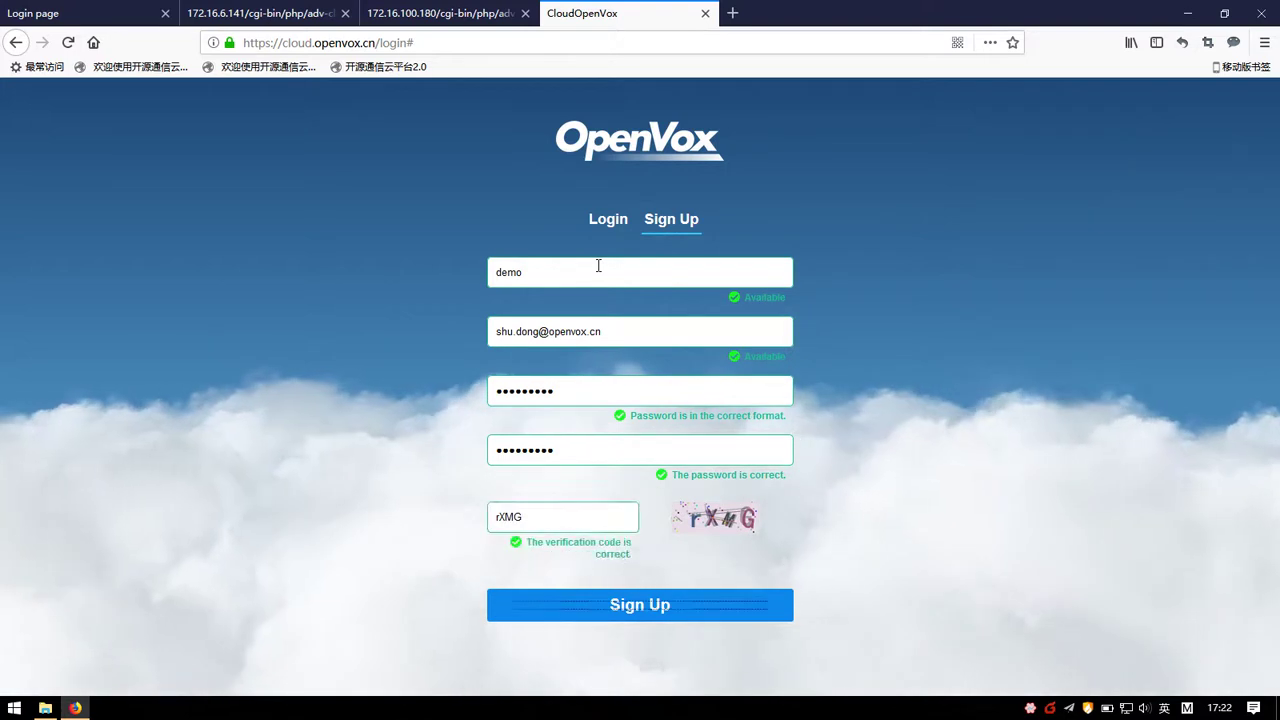
pyautogui.click(634, 610)
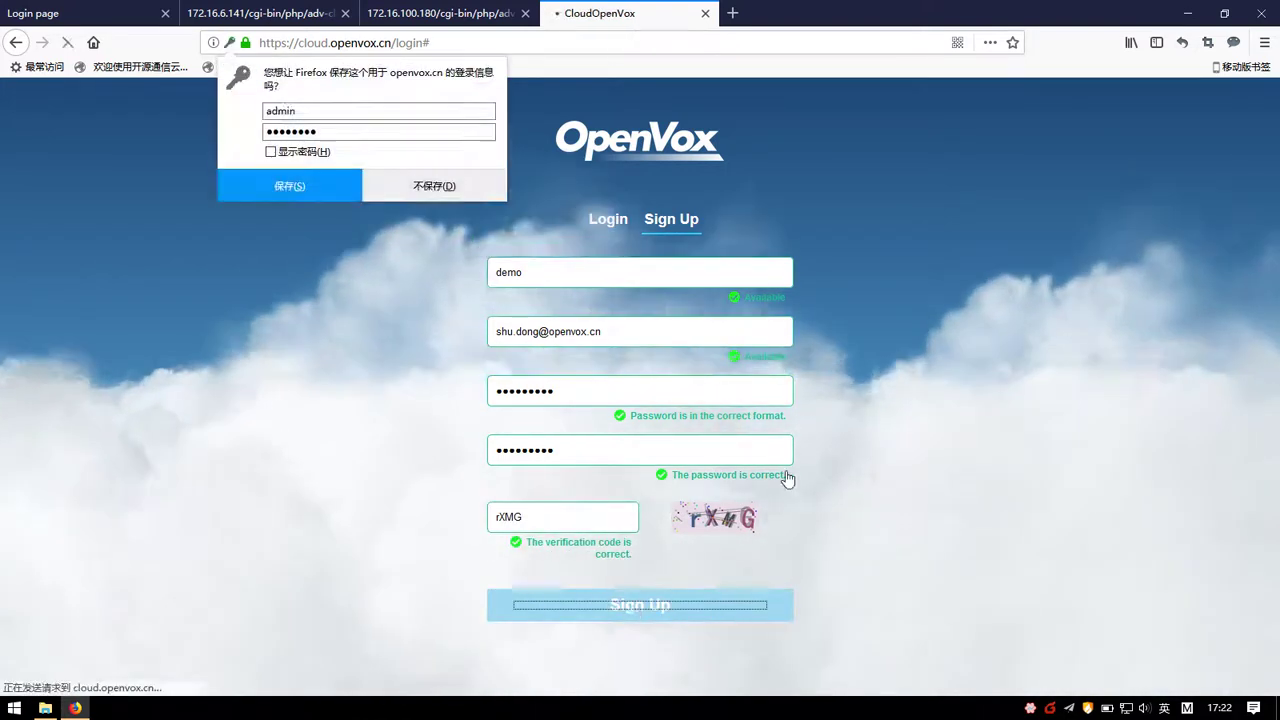
# Step: Decline Firefox's password saving and open the new activation e-mail in Foxmail
pyautogui.click(483, 192)
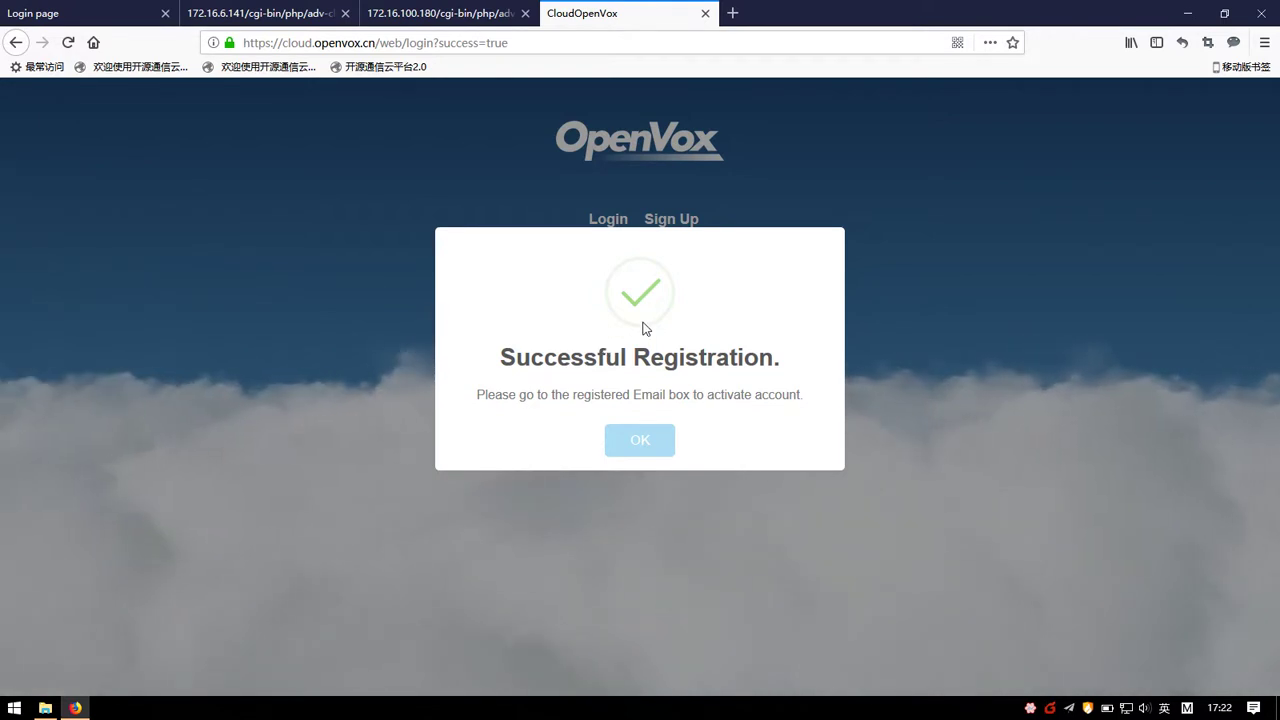
pyautogui.click(1108, 660)
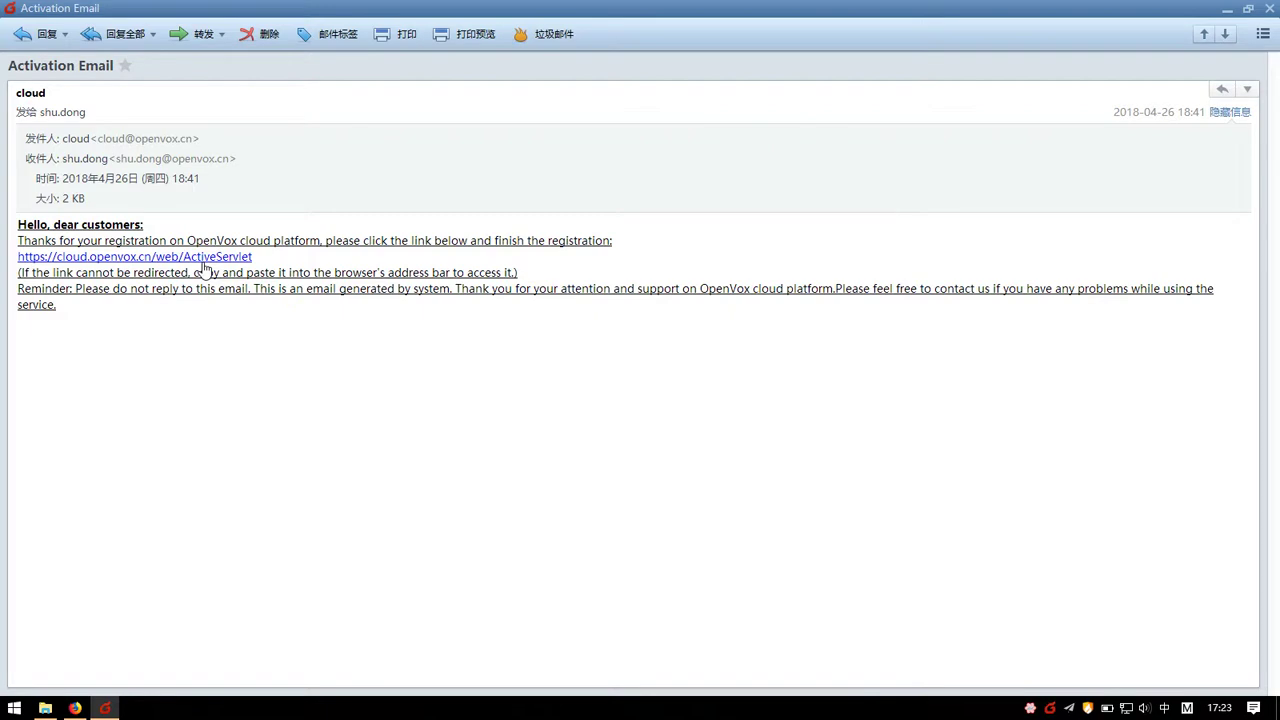
# Step: Follow the ActiveServlet activation link and close the leftover registration tab
pyautogui.click(204, 258)
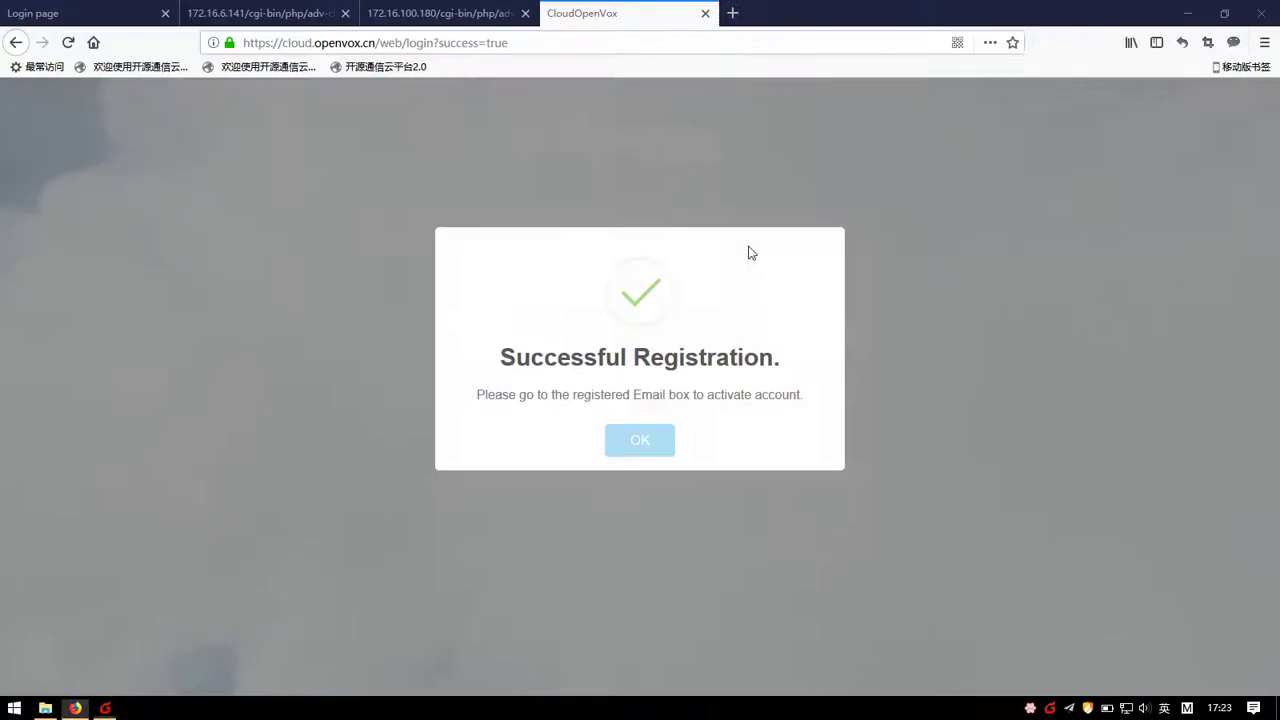
pyautogui.click(704, 14)
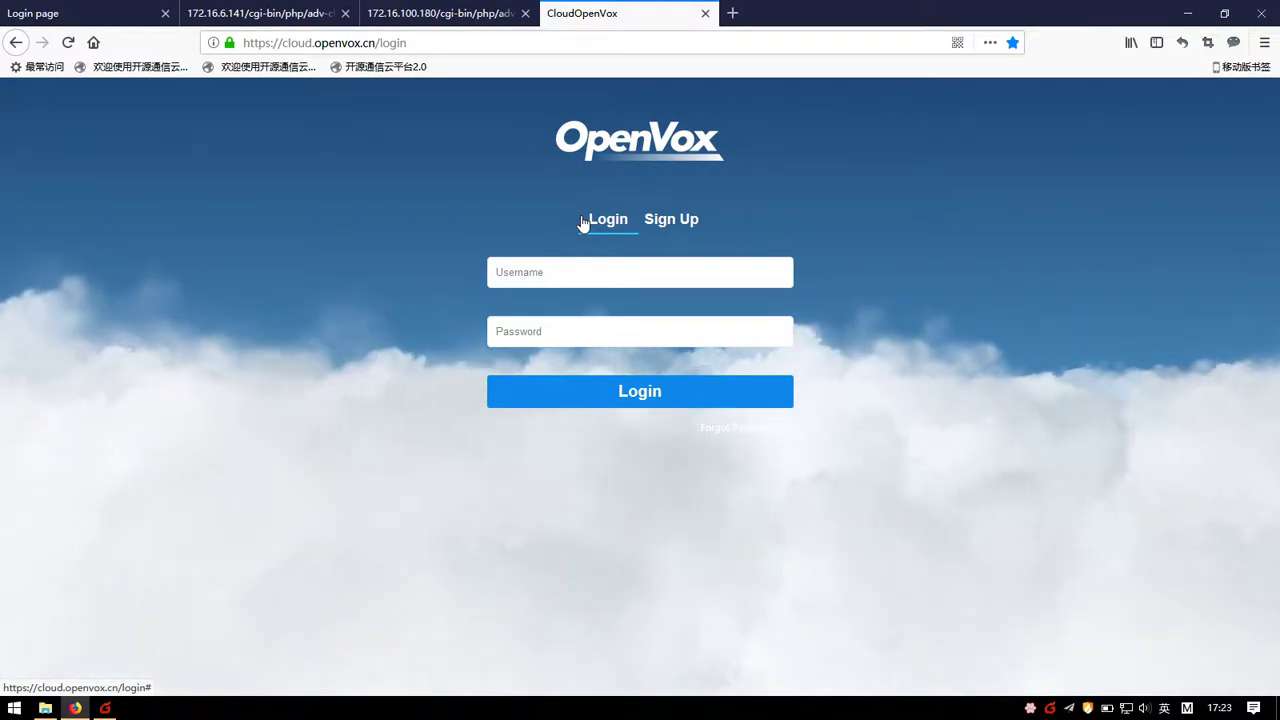
# Step: Log in as 'demo' with the account password, declining Firefox's offer to save it
pyautogui.click(588, 271)
pyautogui.write('de')
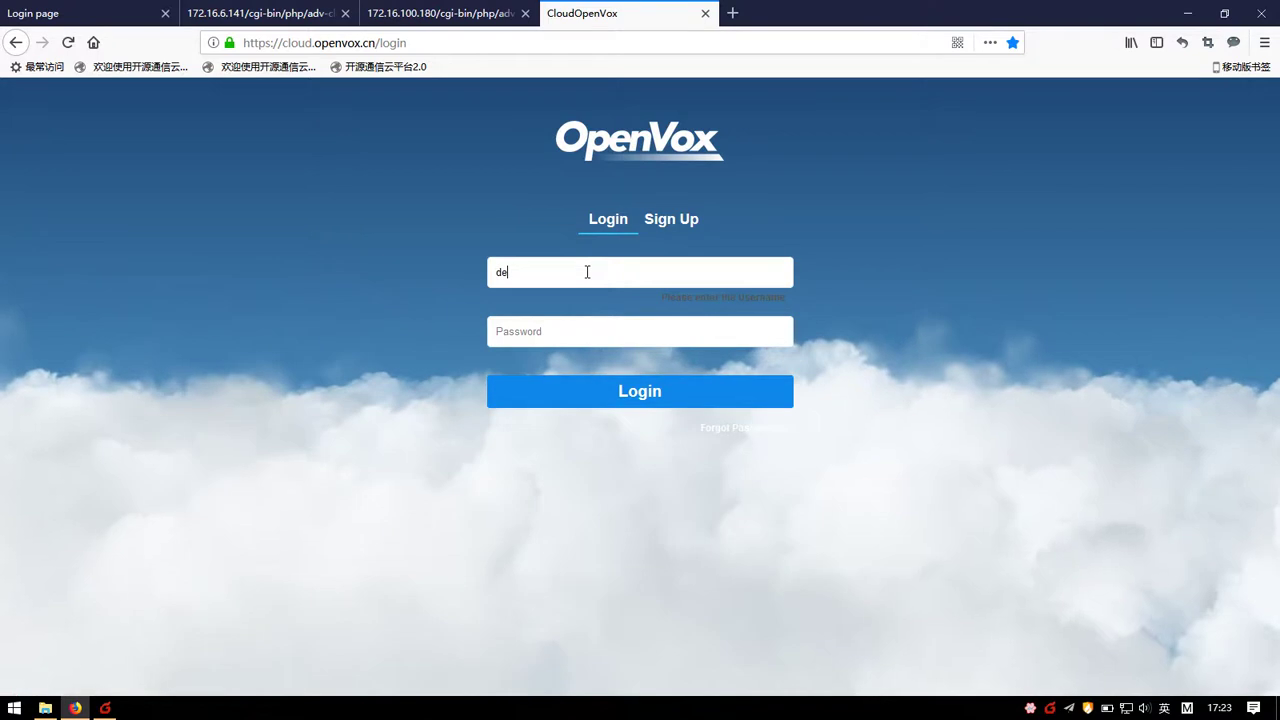
pyautogui.write('mo')
pyautogui.press('Tab')
pyautogui.write('d')
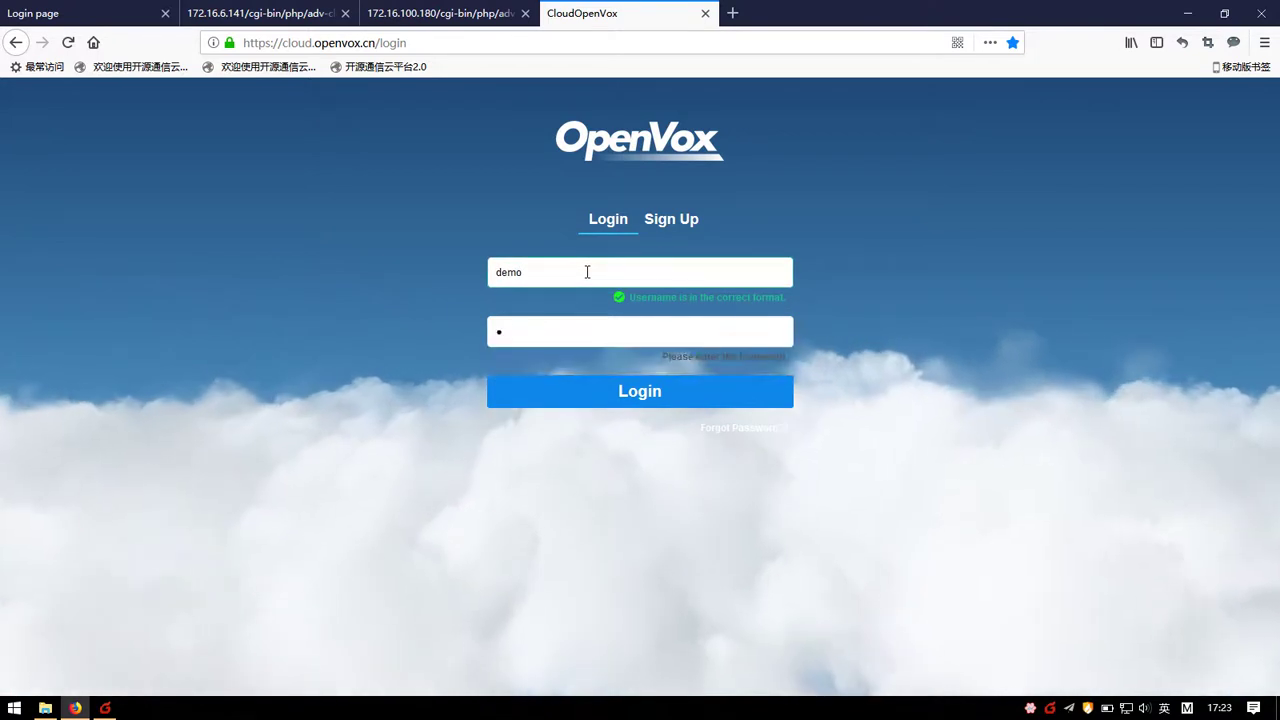
pyautogui.write('emo123456')
pyautogui.click(585, 401)
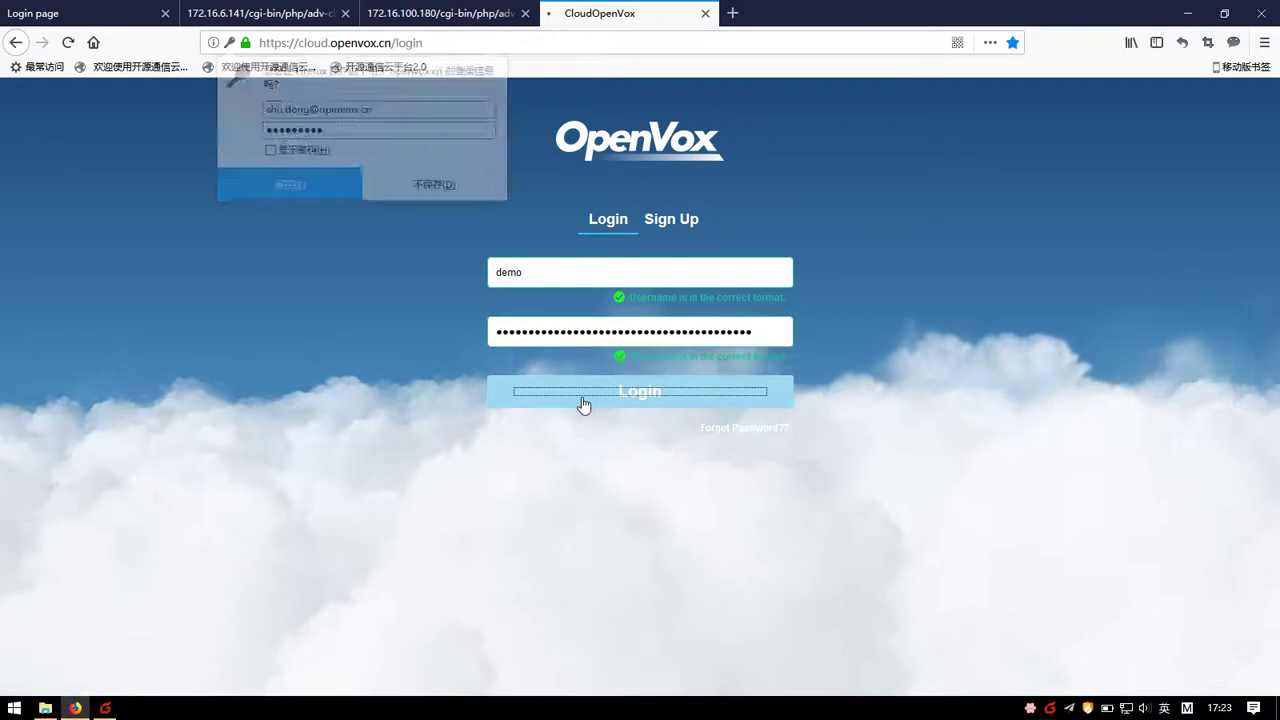
pyautogui.click(434, 184)
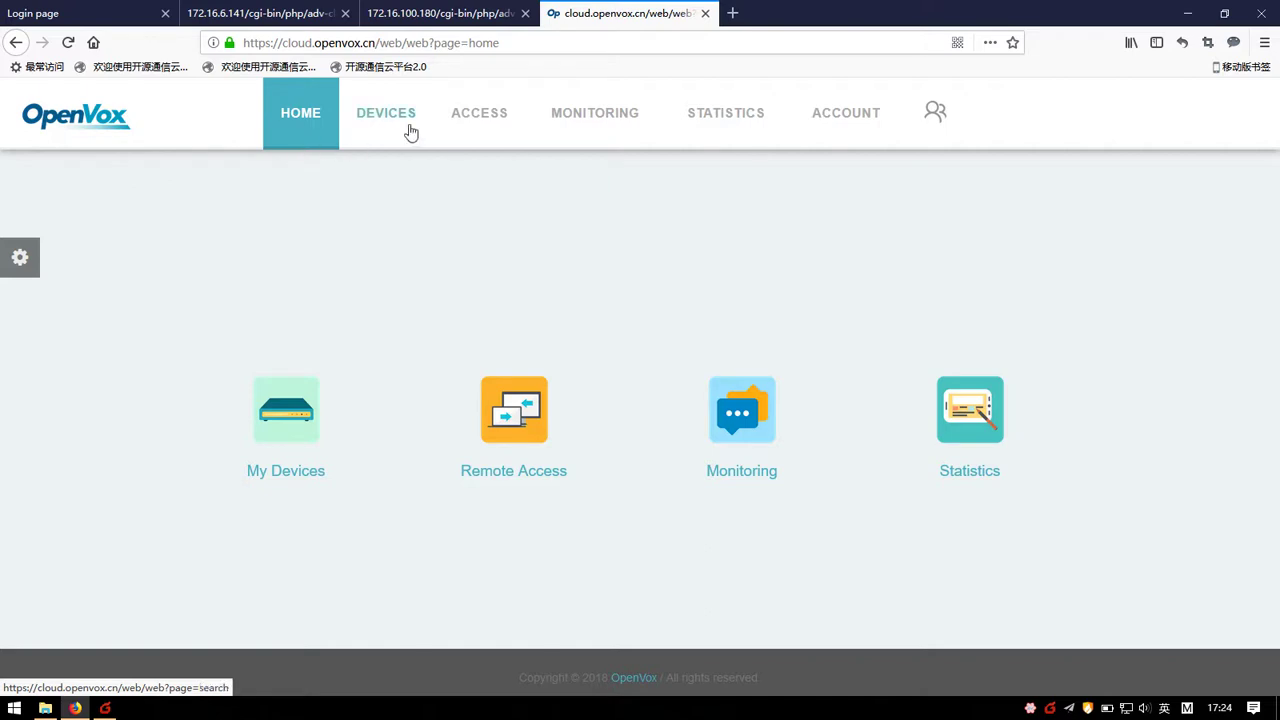
# Step: Open the empty My Devices list from DEVICES, then go to the PBX login tab
pyautogui.moveTo(416, 136)
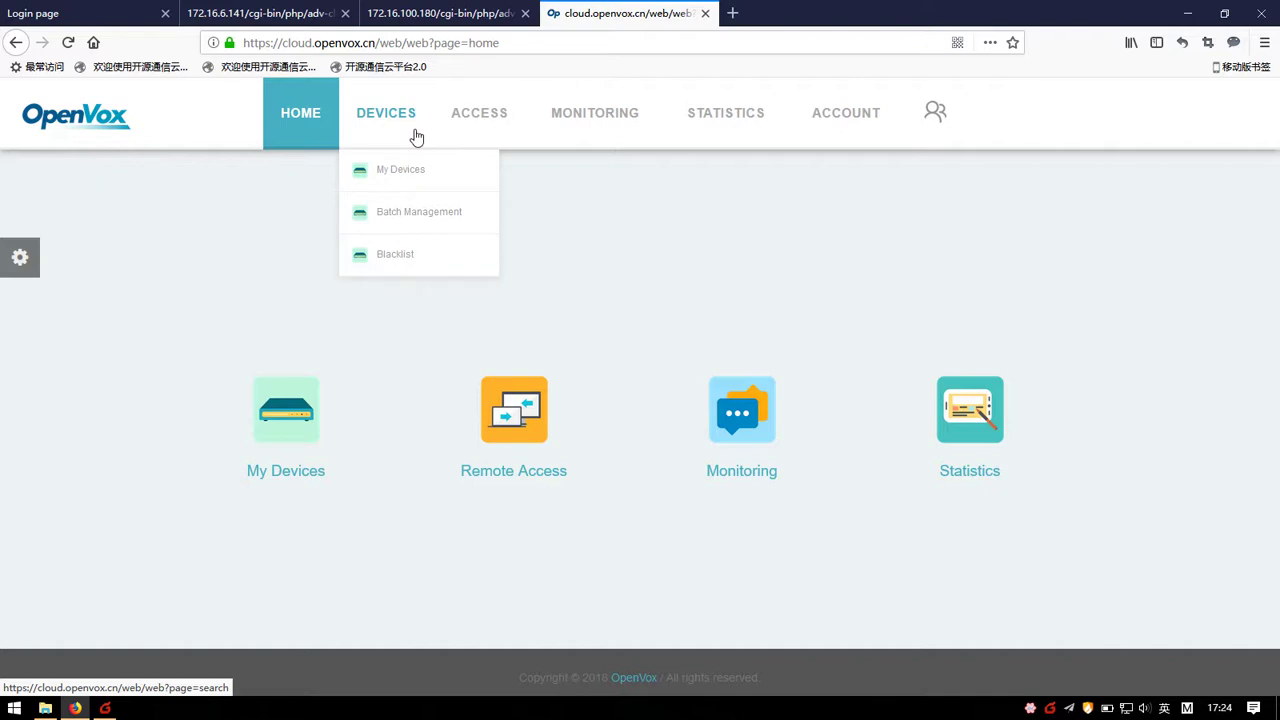
pyautogui.moveTo(503, 137)
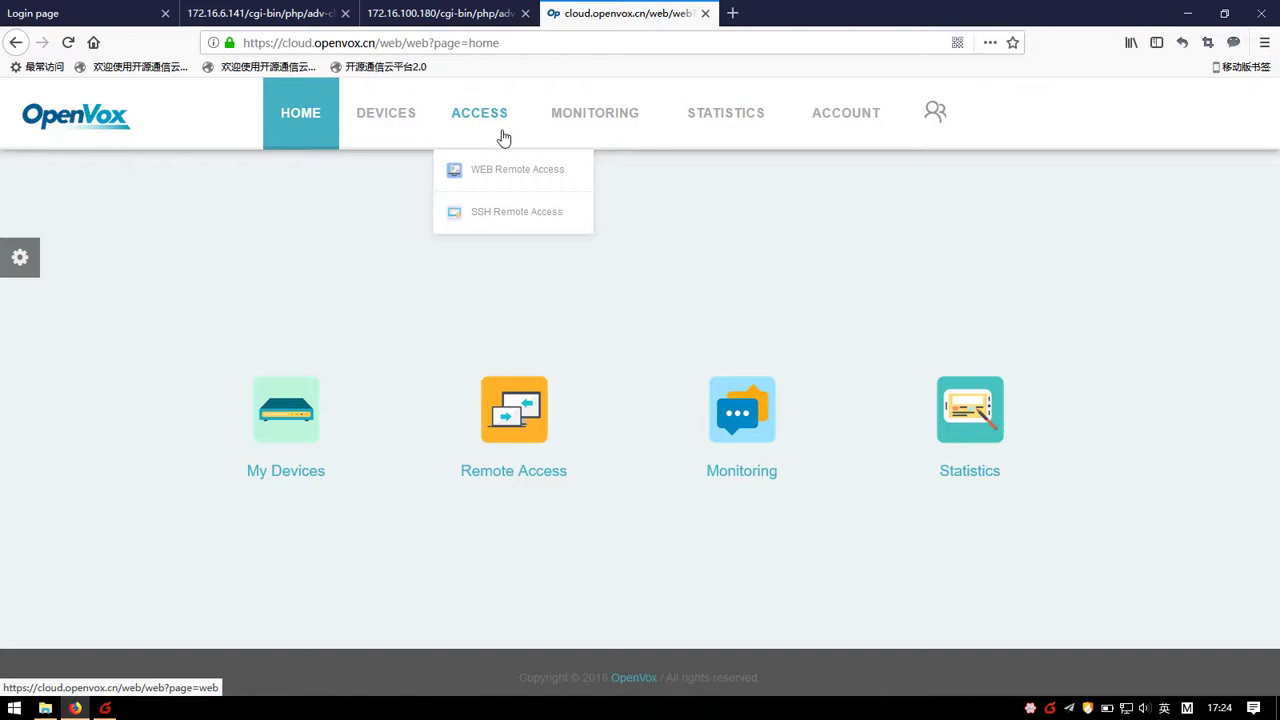
pyautogui.moveTo(602, 132)
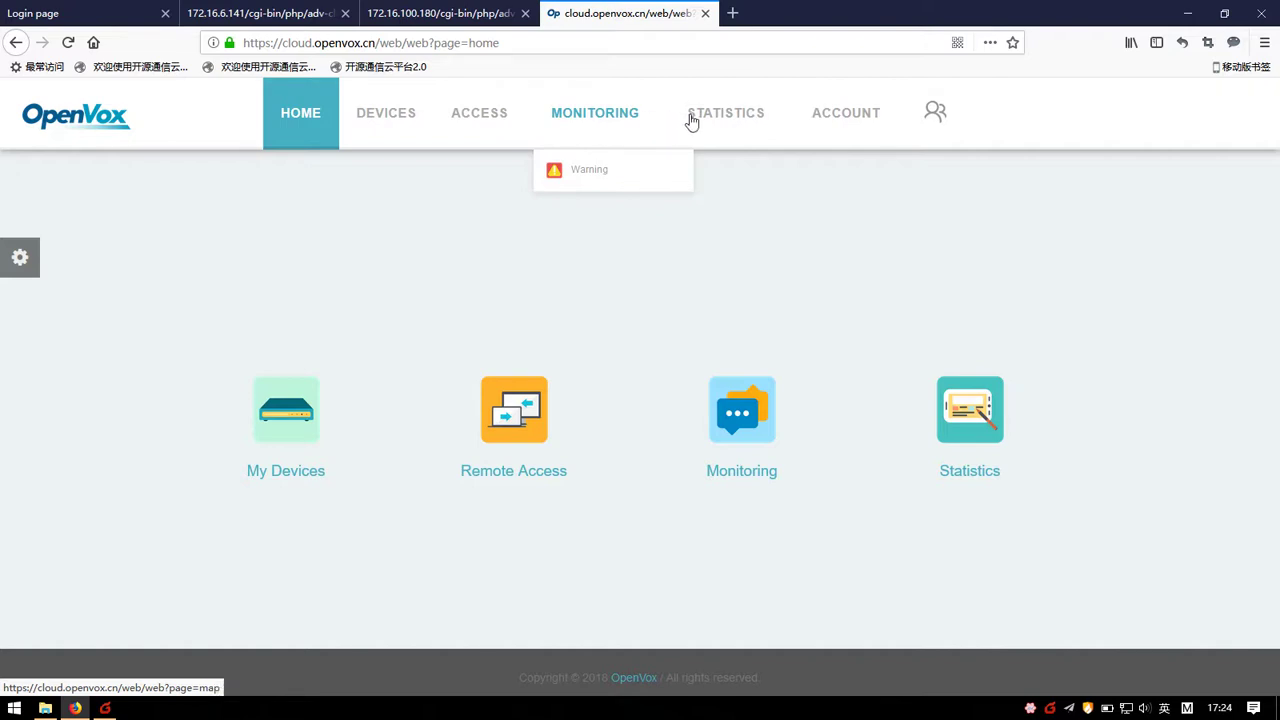
pyautogui.moveTo(705, 120)
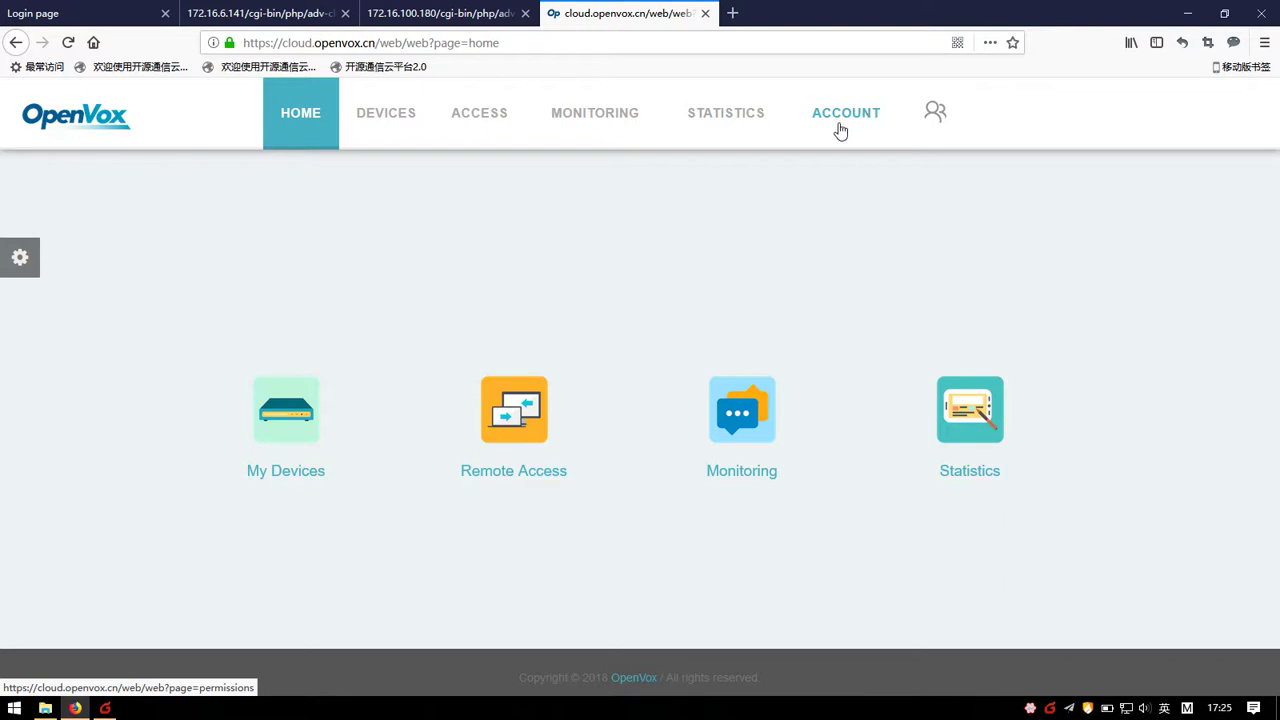
pyautogui.click(397, 120)
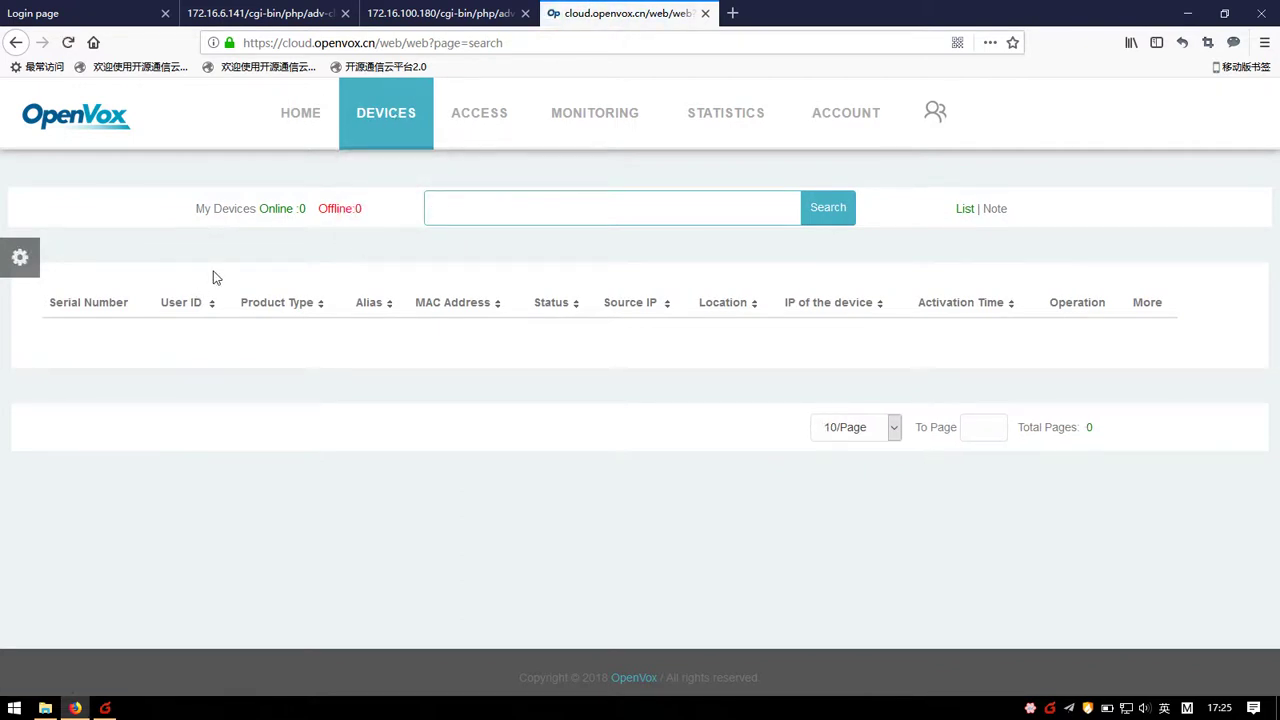
pyautogui.click(80, 13)
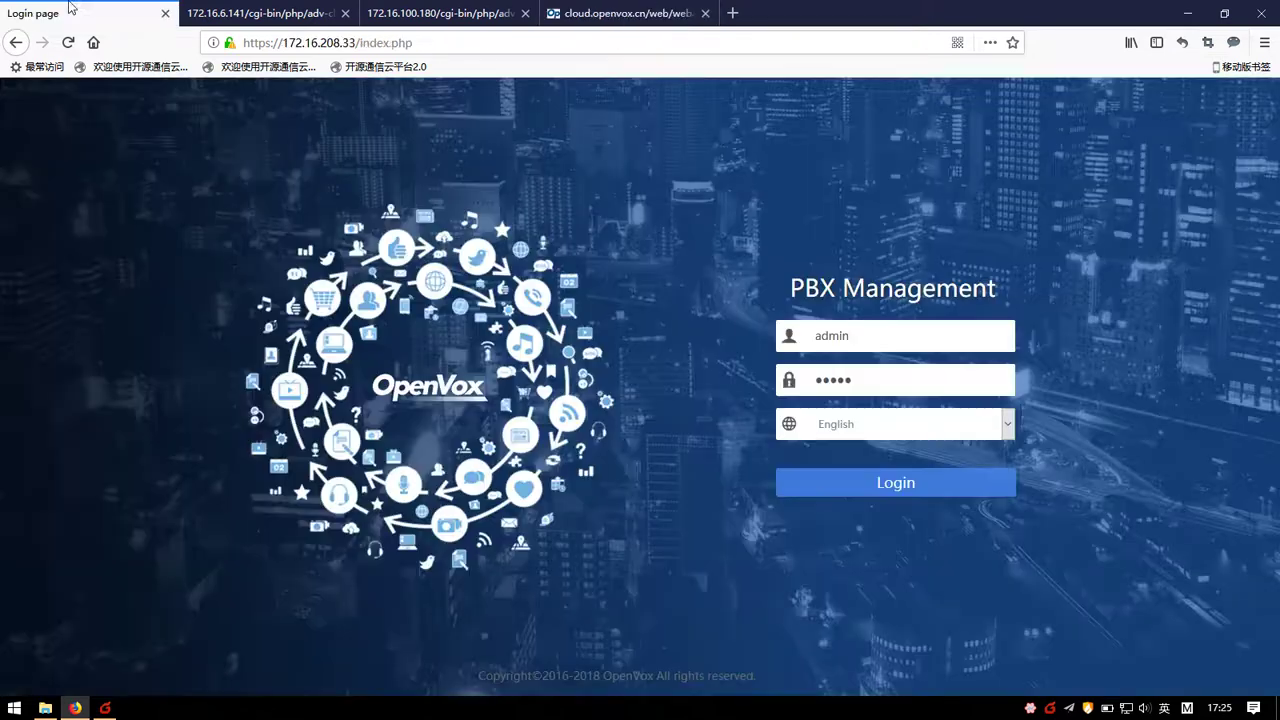
# Step: Log into the PBX interface and open System > Maintenance > Cloud Management
pyautogui.click(861, 494)
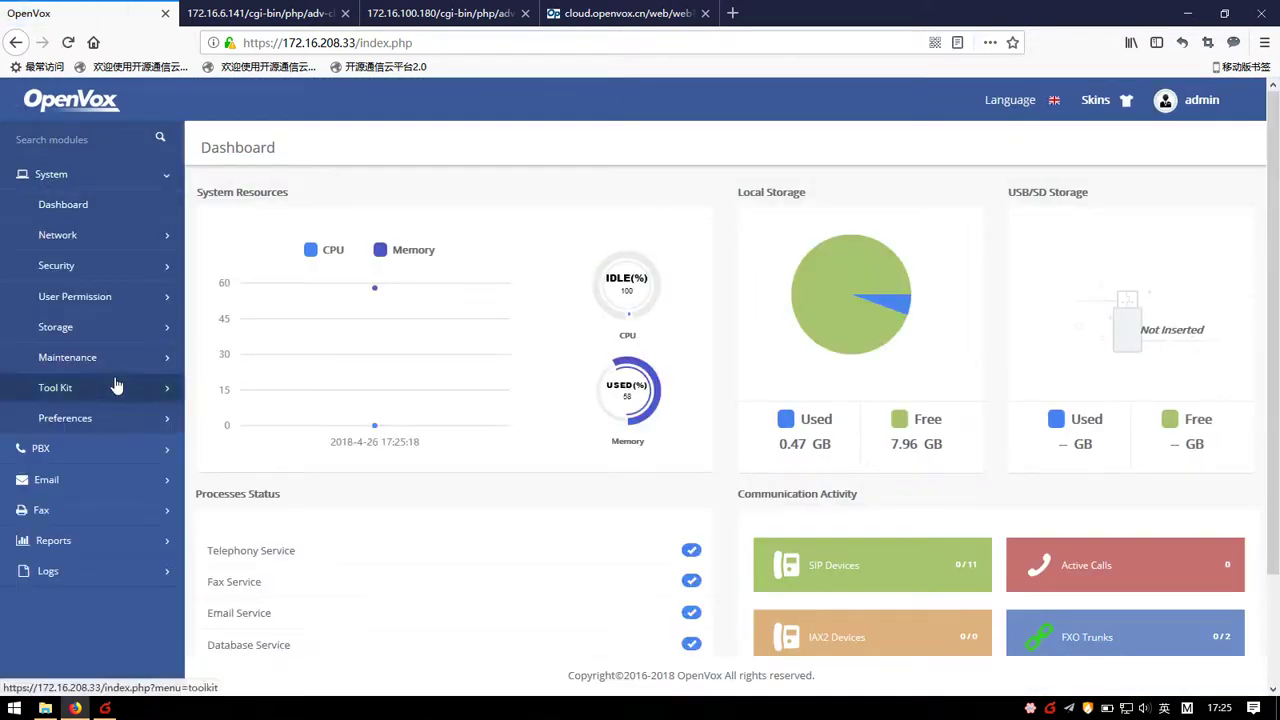
pyautogui.click(108, 368)
pyautogui.click(141, 426)
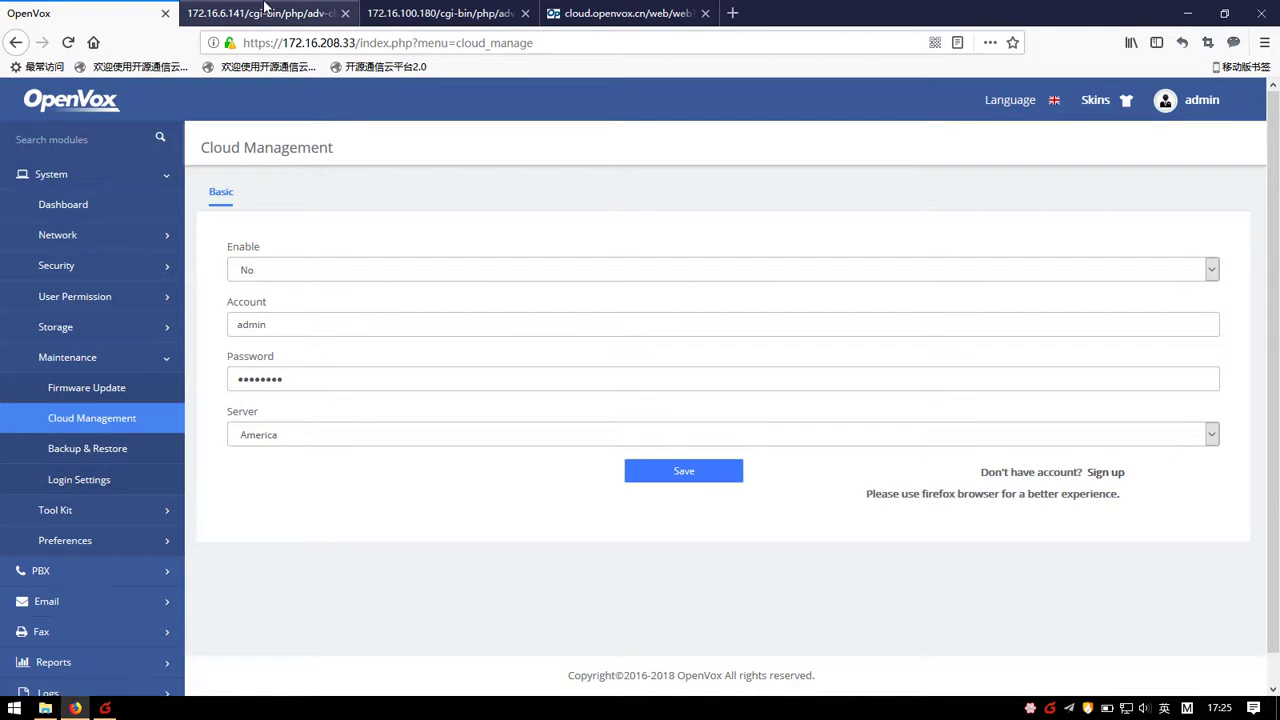
pyautogui.click(266, 12)
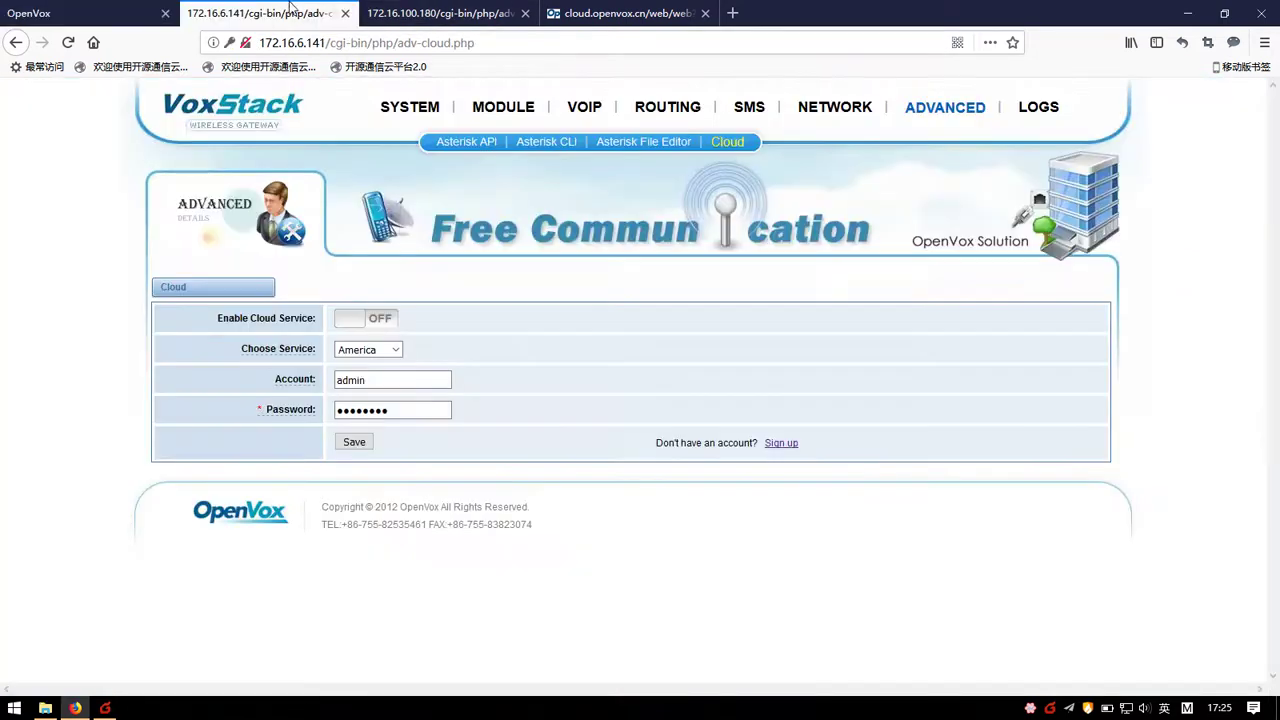
pyautogui.hotkey('ctrl', 'Tab')
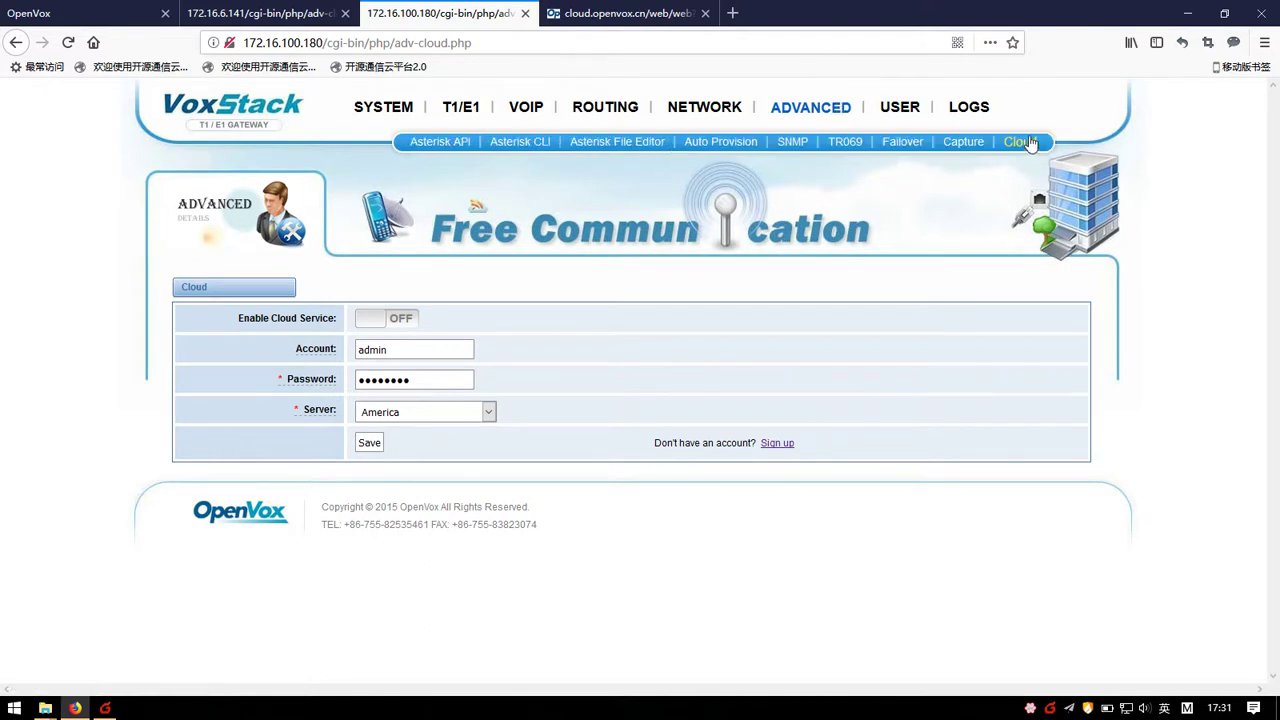
pyautogui.click(260, 13)
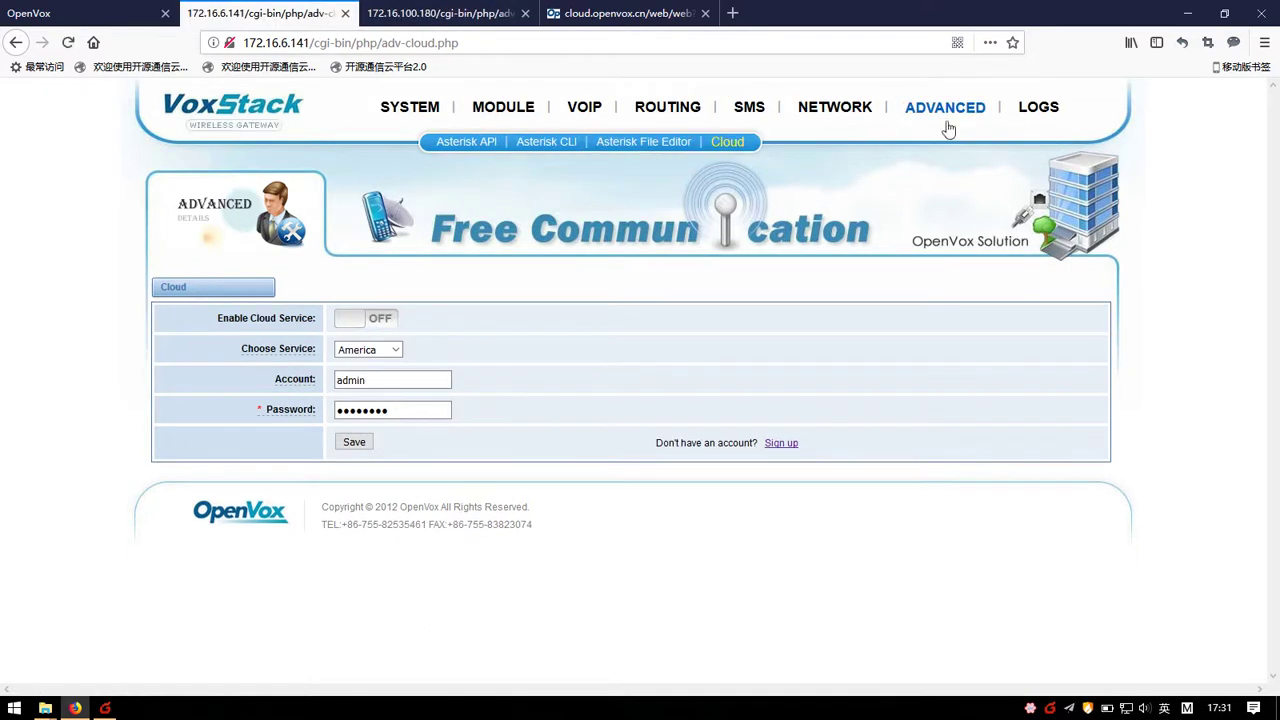
pyautogui.click(736, 147)
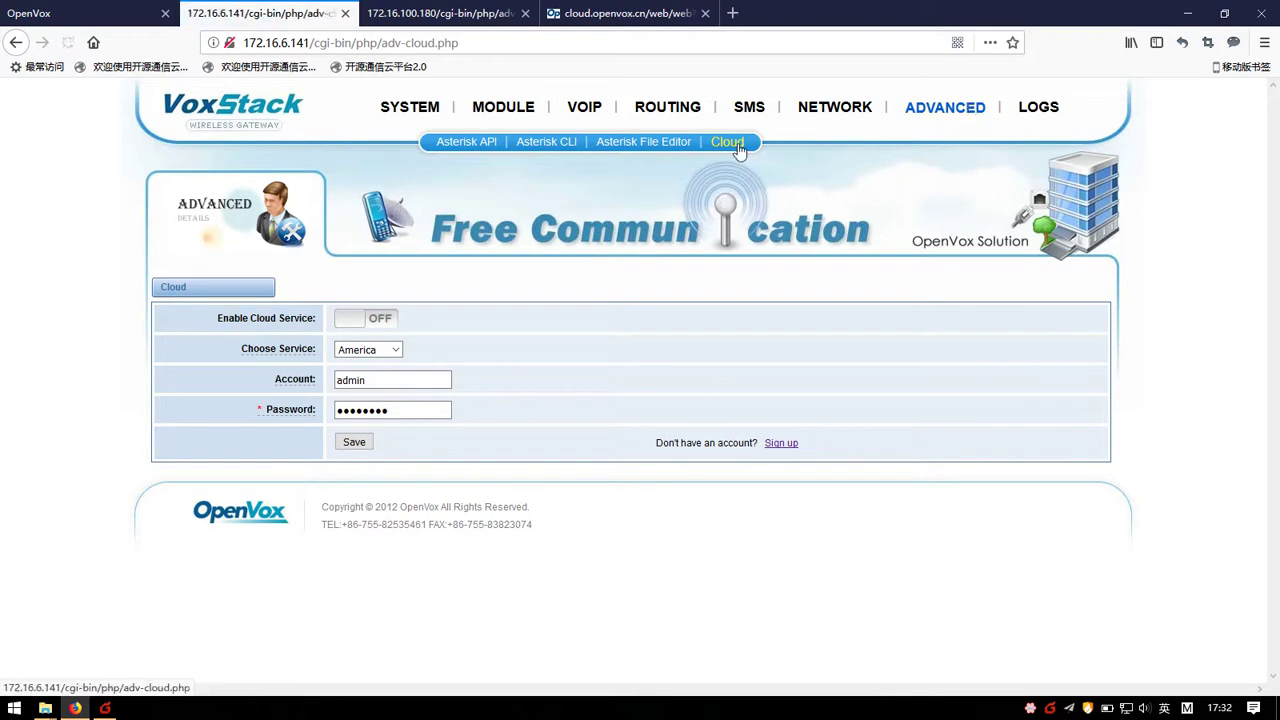
pyautogui.click(112, 8)
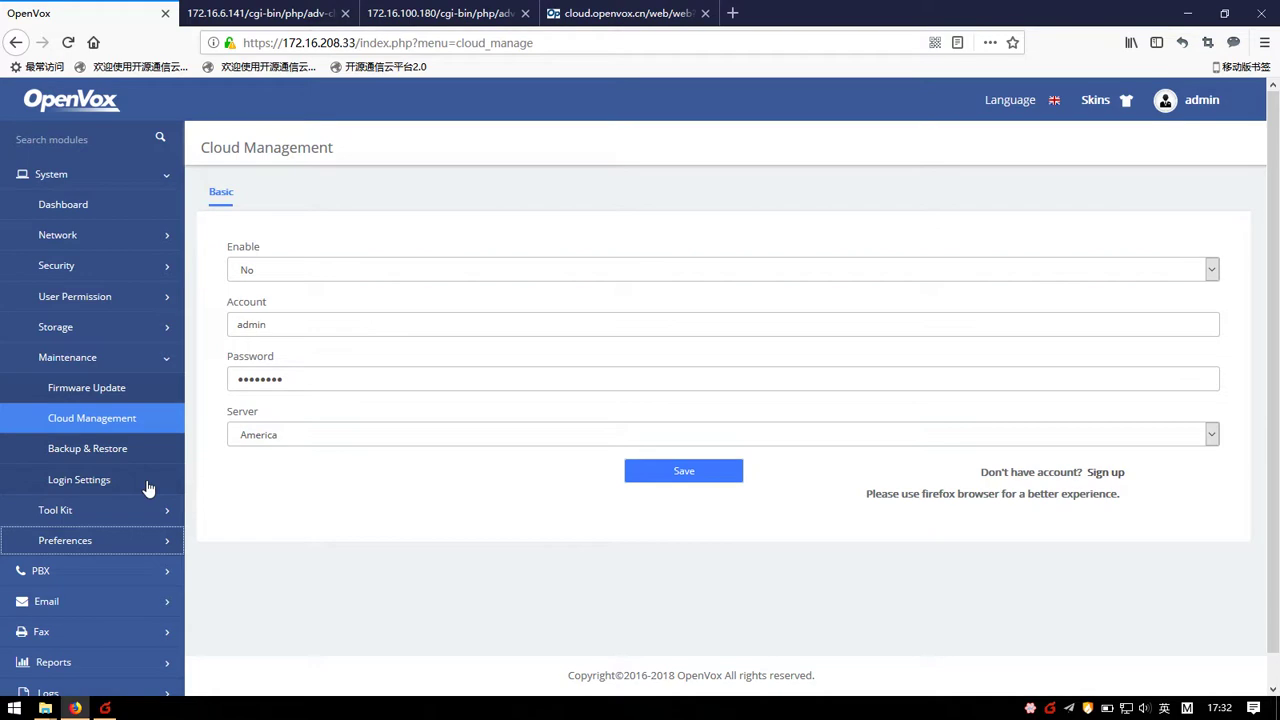
pyautogui.click(70, 424)
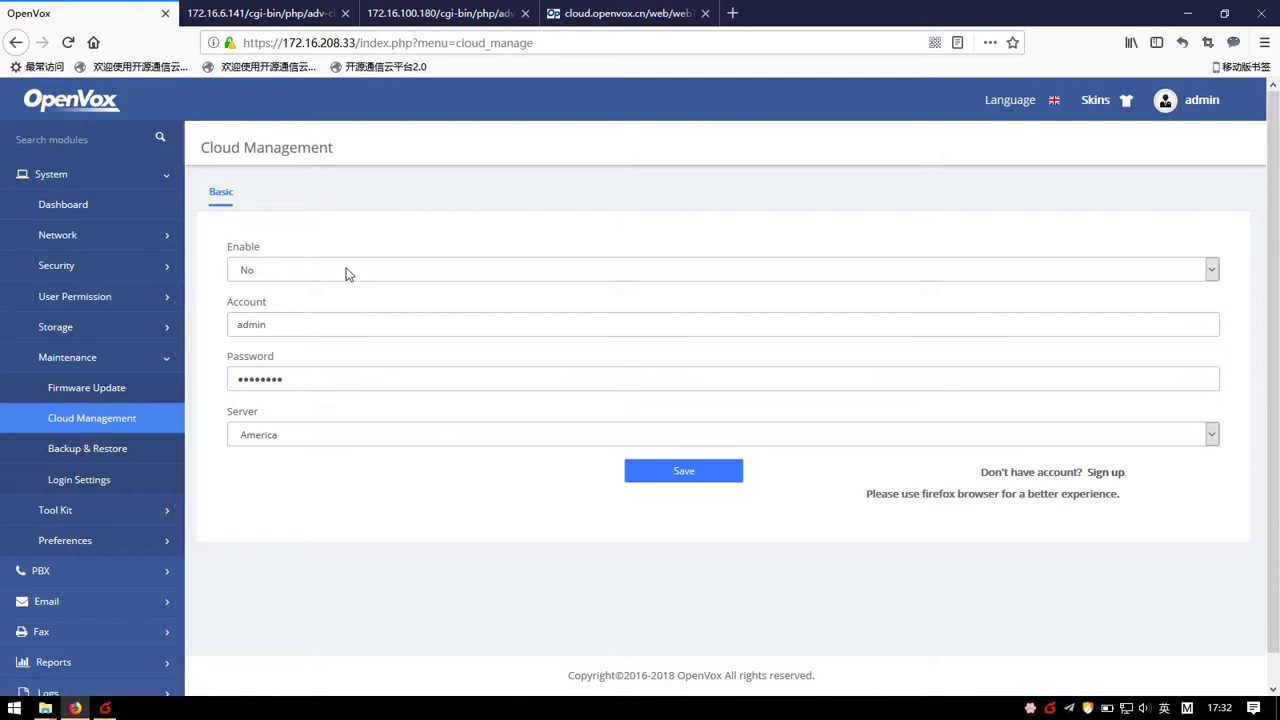
# Step: Enter account 'demo' and its password, set Enable to Yes and keep server America
pyautogui.doubleClick(312, 330)
pyautogui.write('re')
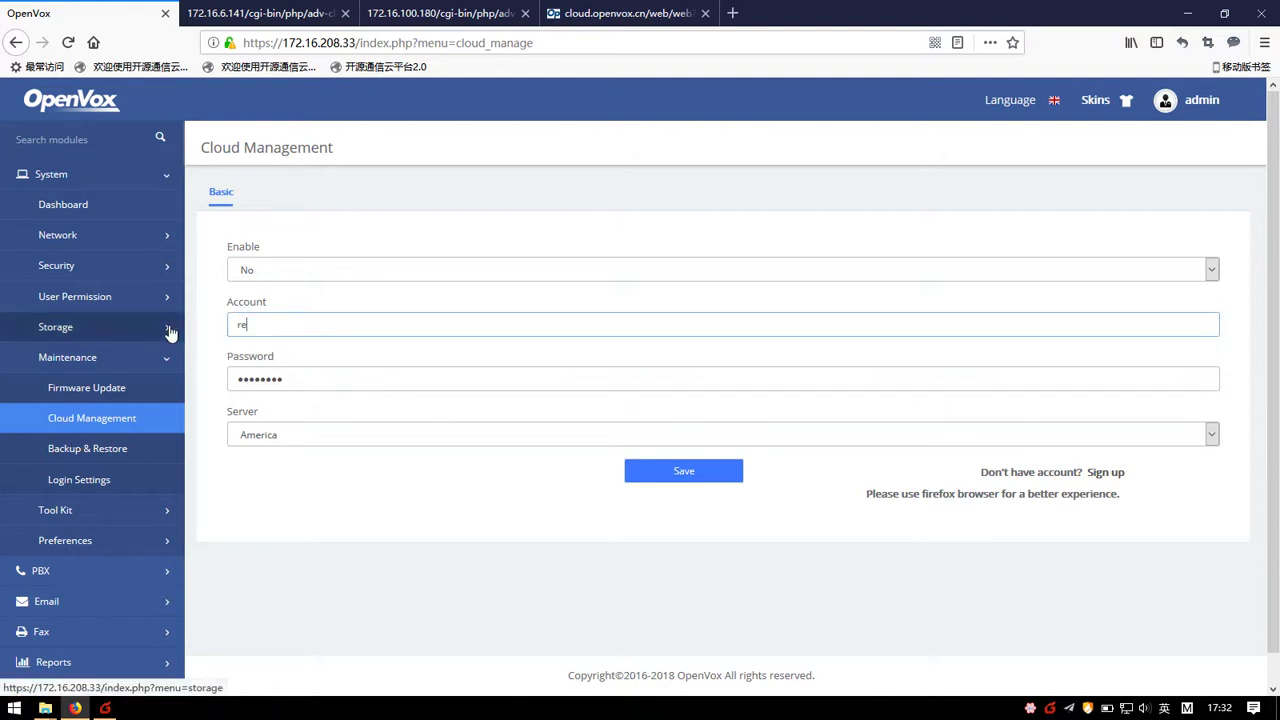
pyautogui.press('BackSpace')
pyautogui.press('BackSpace')
pyautogui.write('demo')
pyautogui.press('Tab')
pyautogui.write('demo12345')
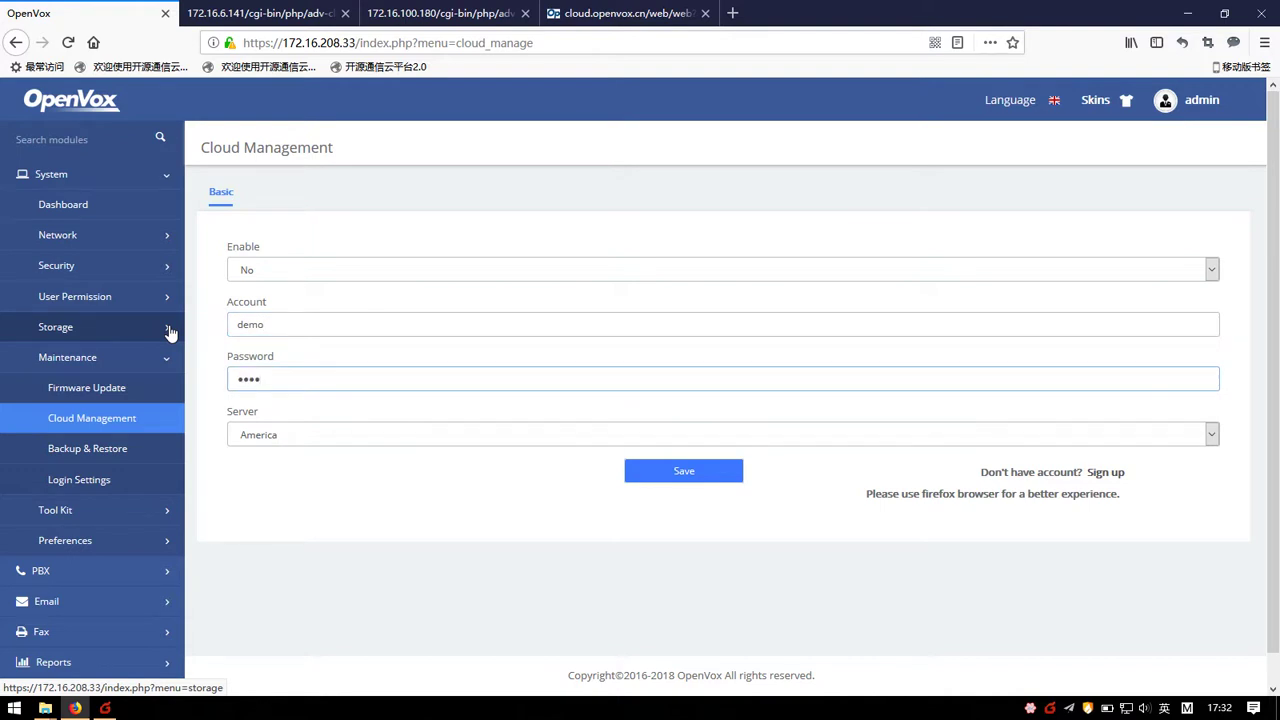
pyautogui.click(242, 272)
pyautogui.click(245, 306)
pyautogui.click(288, 436)
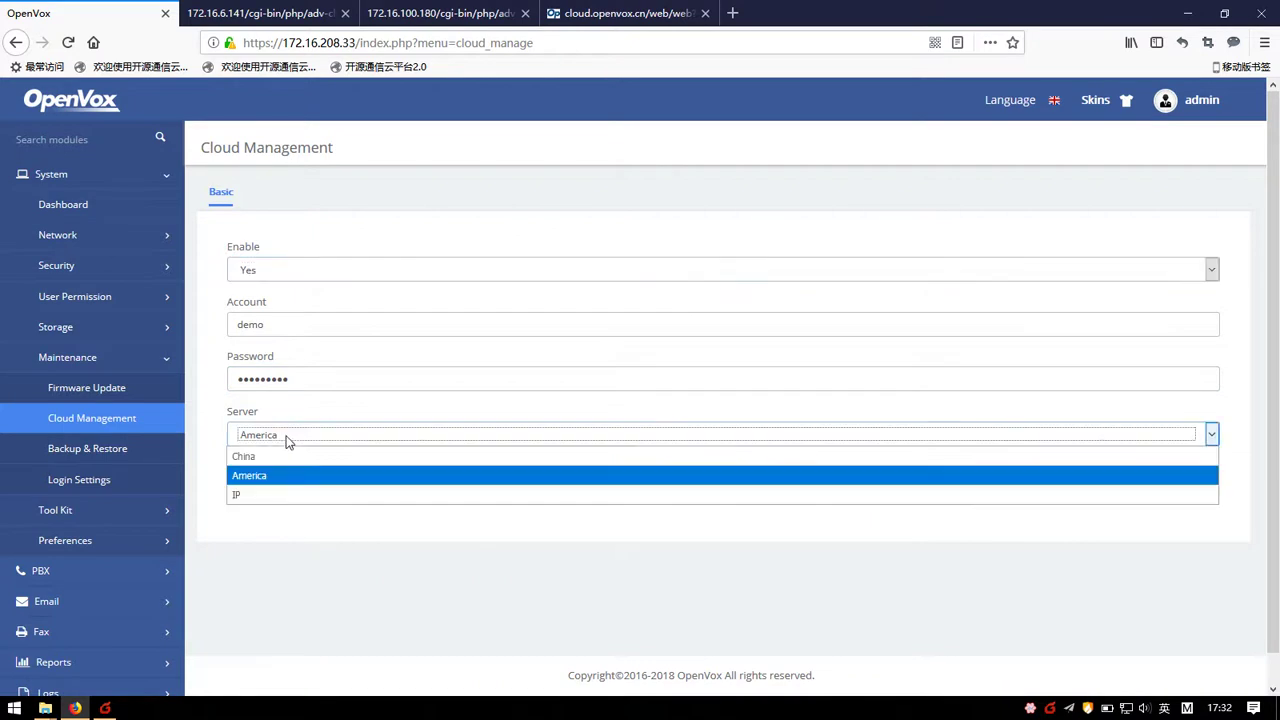
pyautogui.click(268, 434)
# Step: Save the PBX cloud settings, decline Firefox's prompt, and confirm America stays selected
pyautogui.click(660, 488)
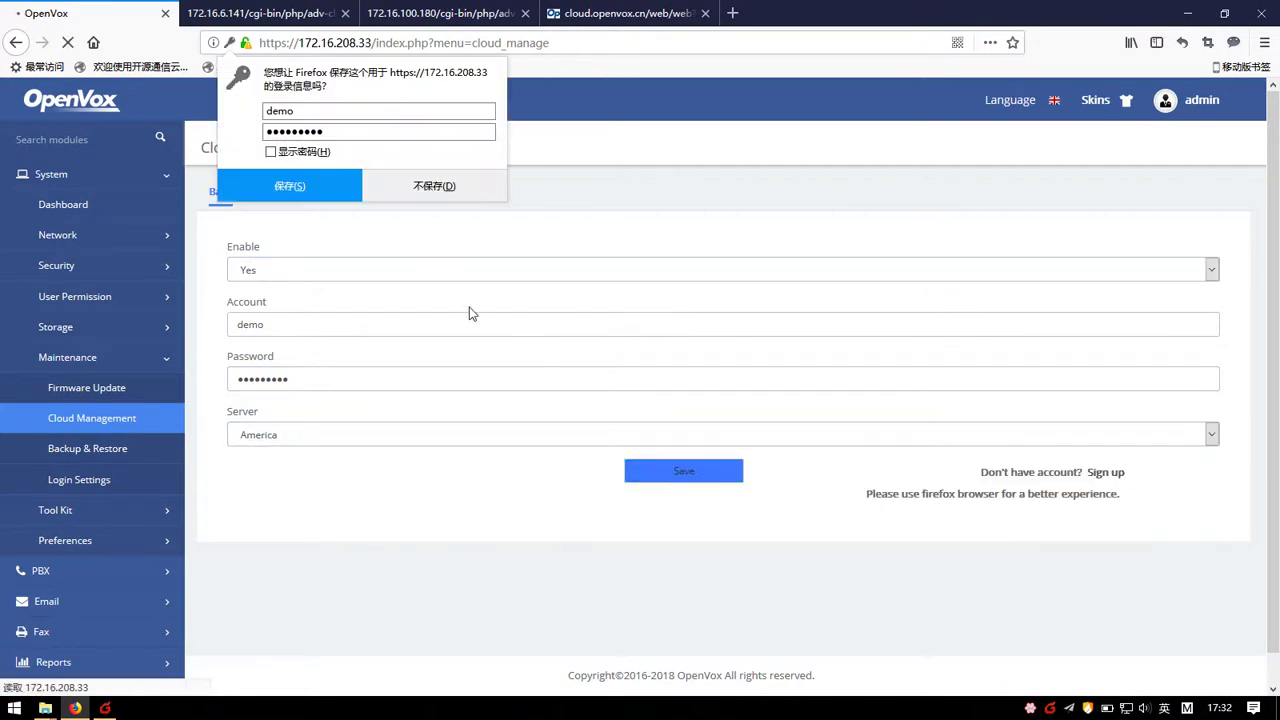
pyautogui.click(435, 188)
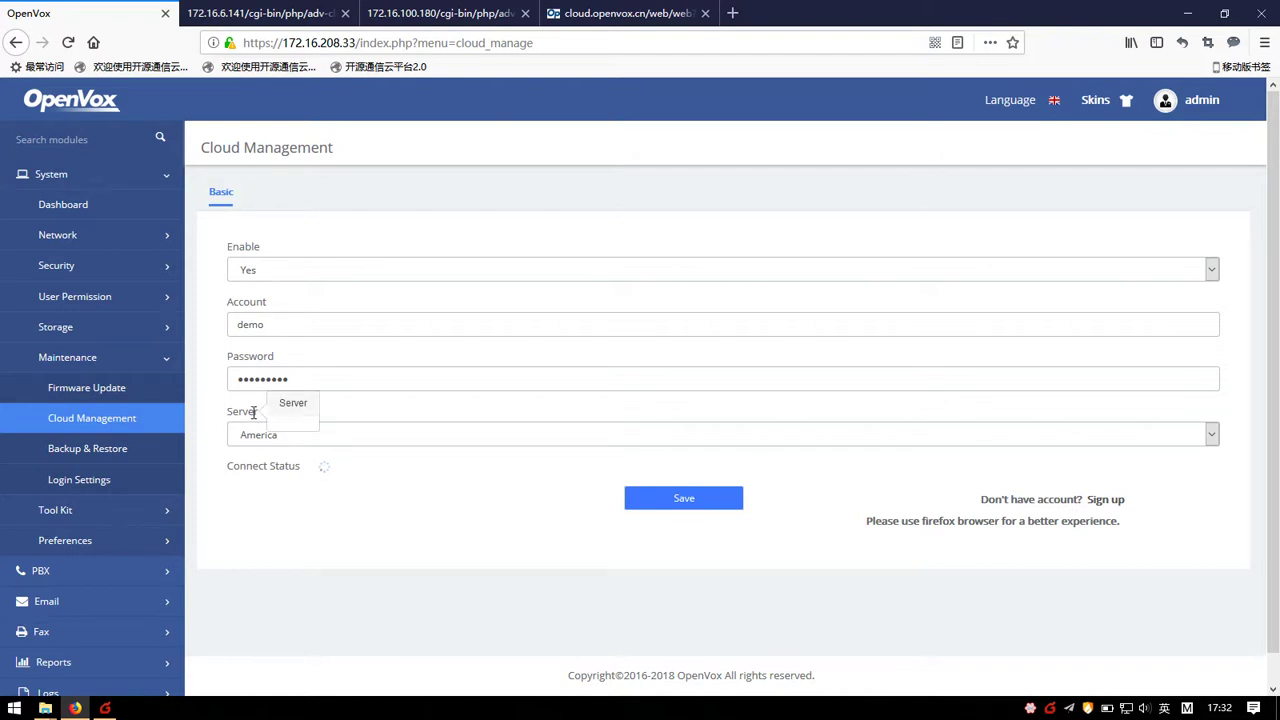
pyautogui.click(311, 441)
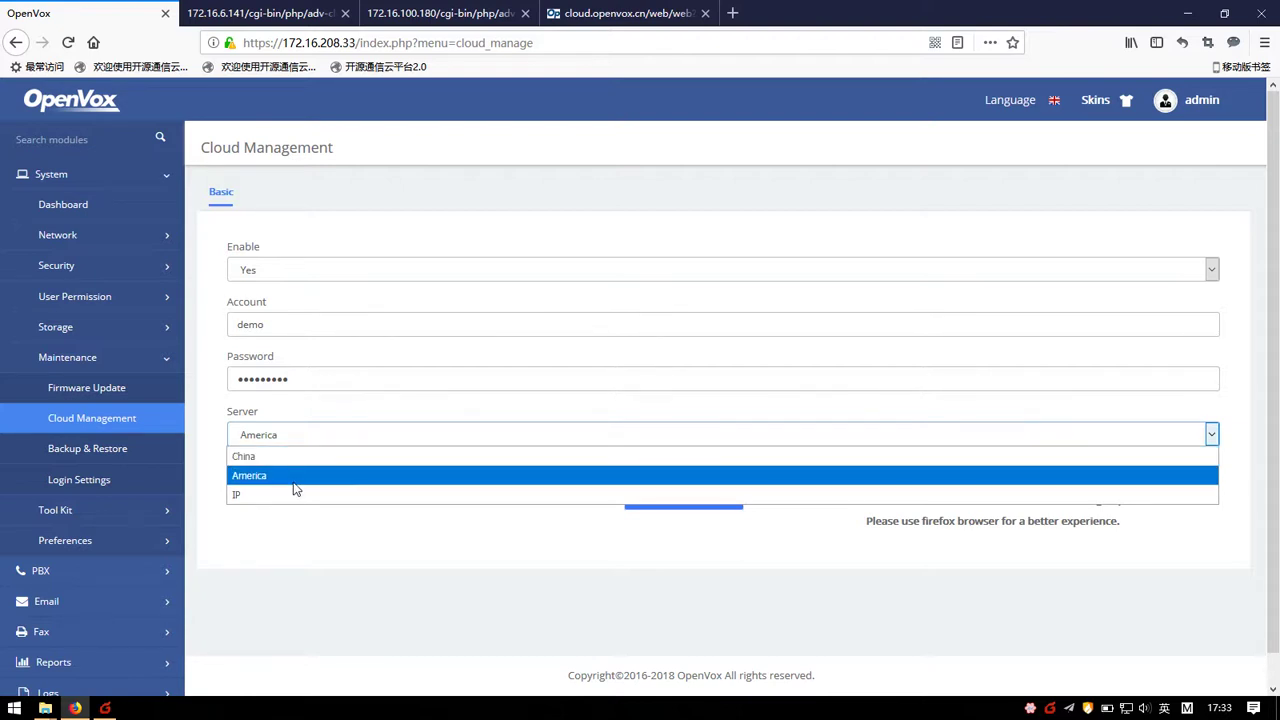
pyautogui.click(272, 628)
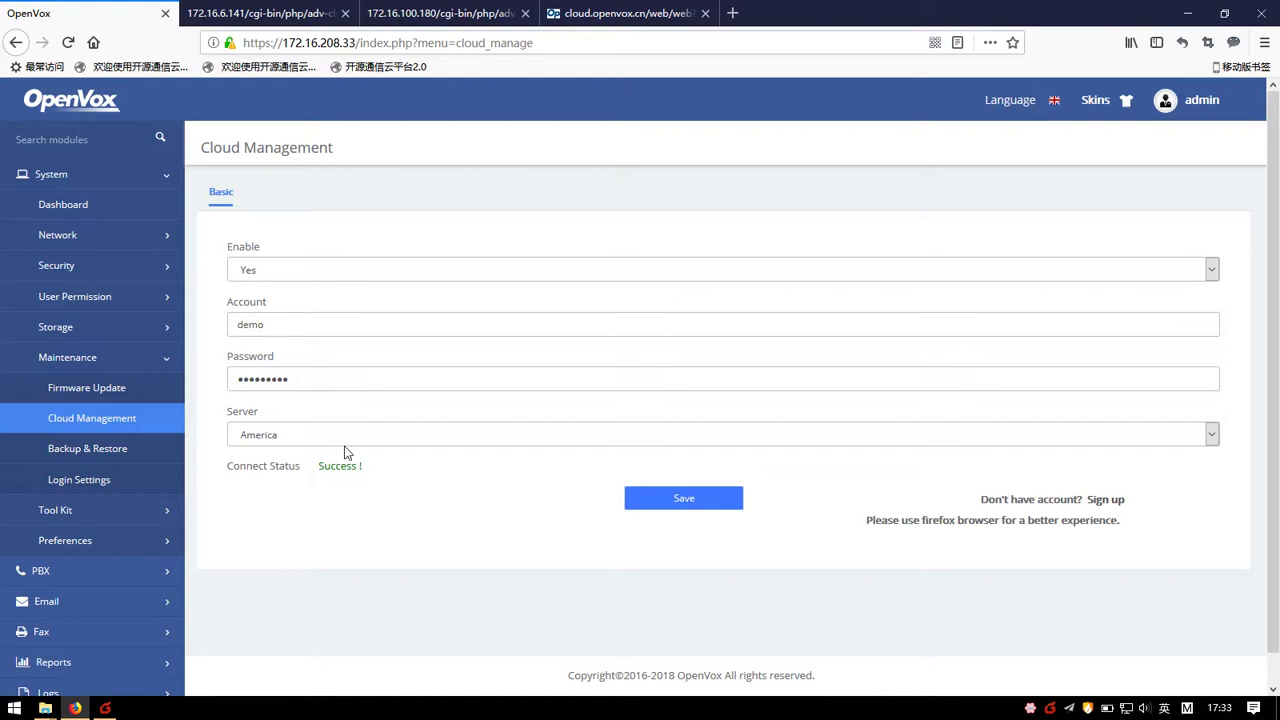
pyautogui.click(270, 13)
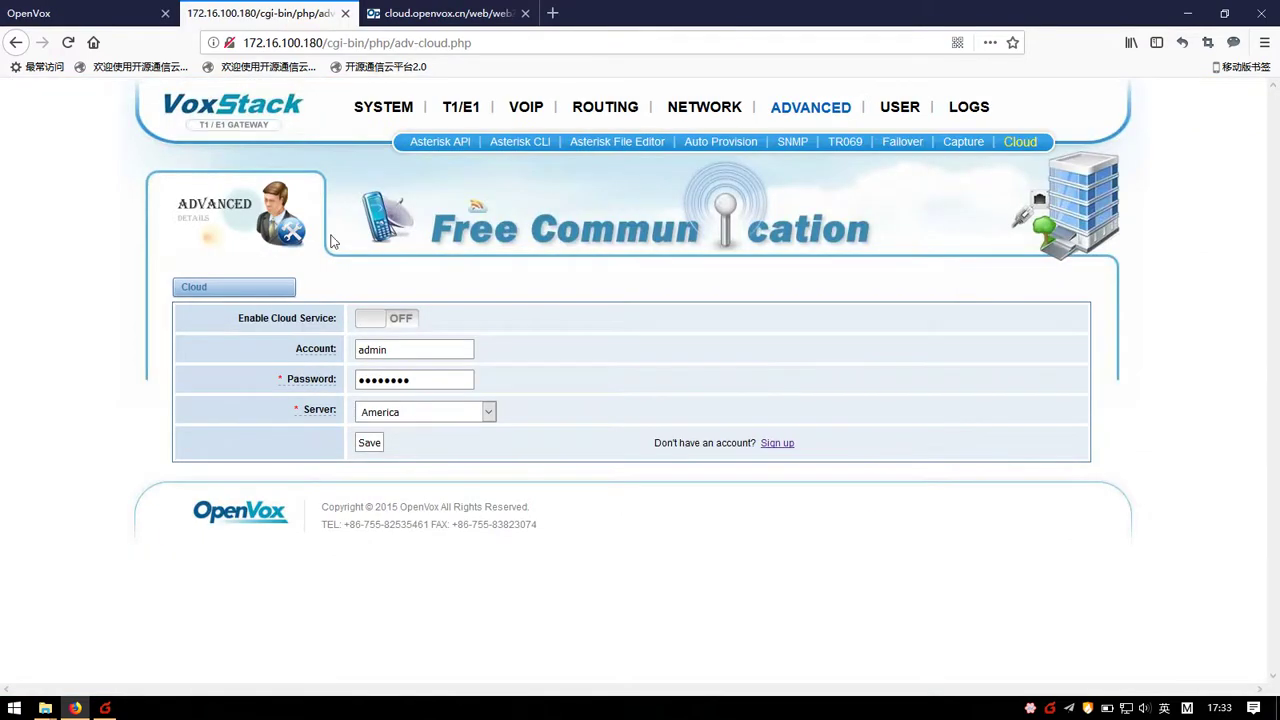
# Step: Switch the T1/E1 gateway's cloud service ON with account 'demo' and its password, and save
pyautogui.click(386, 318)
pyautogui.doubleClick(405, 350)
pyautogui.write('demo')
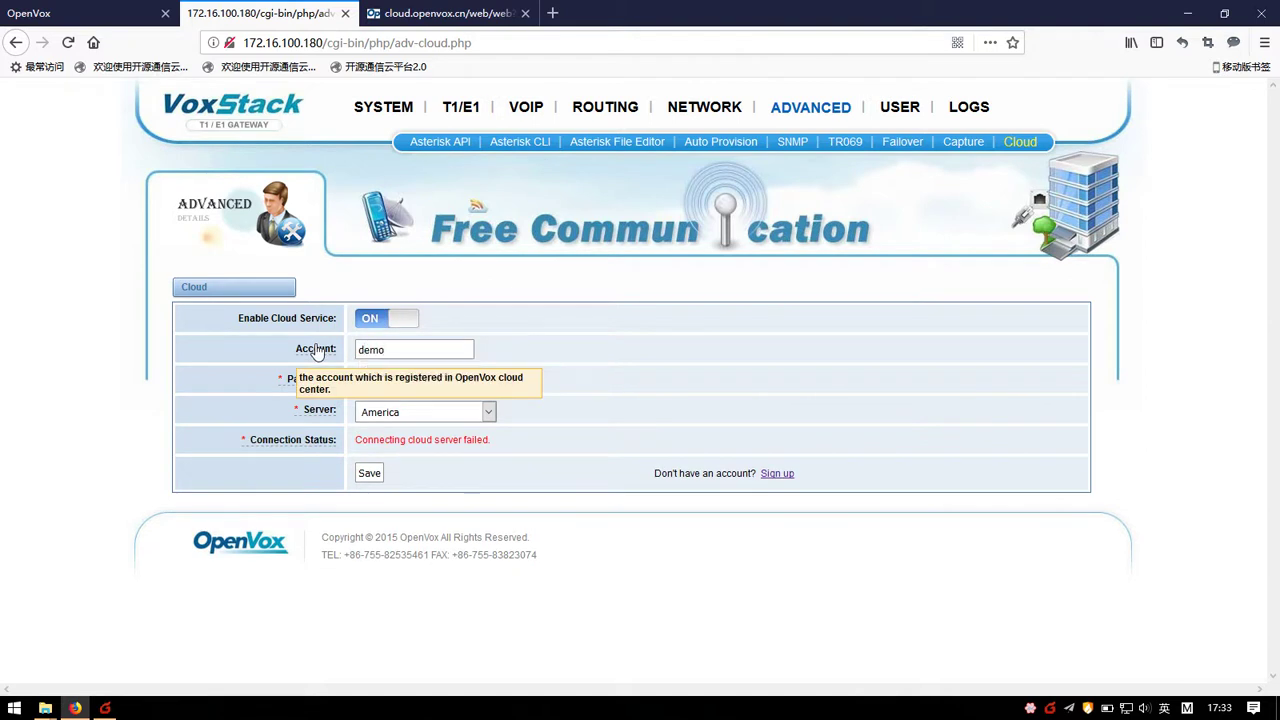
pyautogui.press('Tab')
pyautogui.write('d')
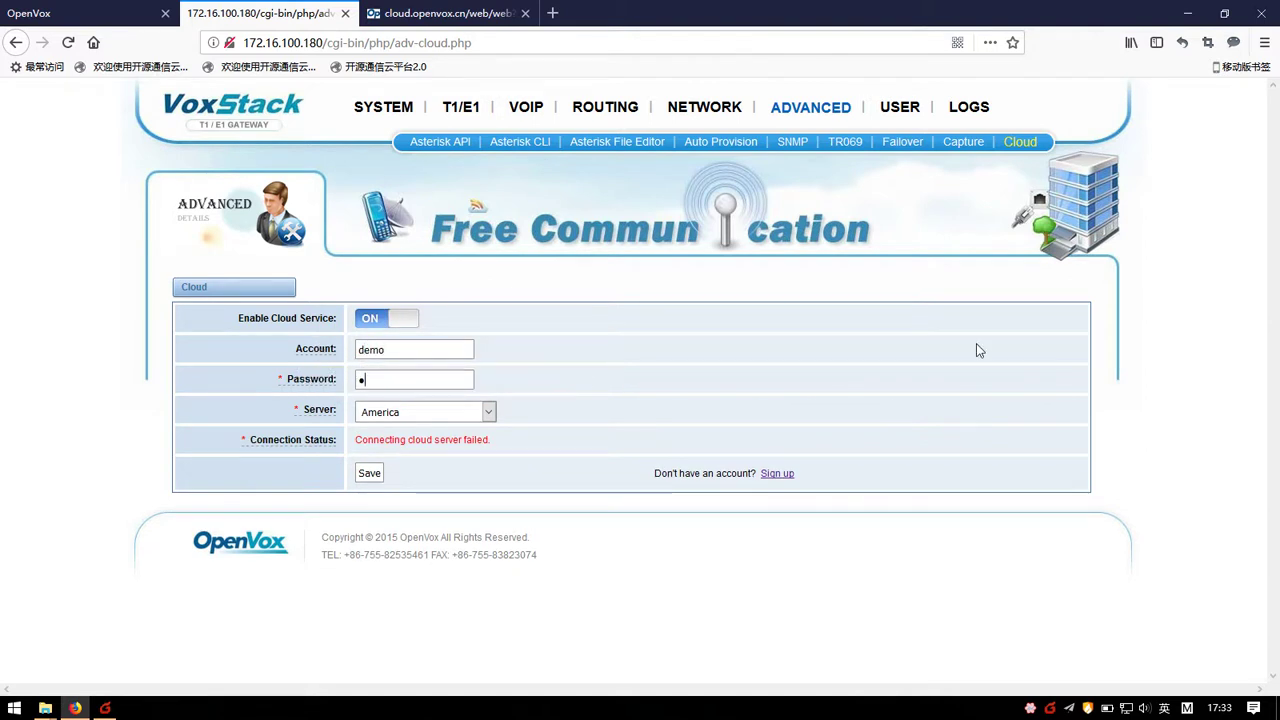
pyautogui.write('emo12345')
pyautogui.click(369, 474)
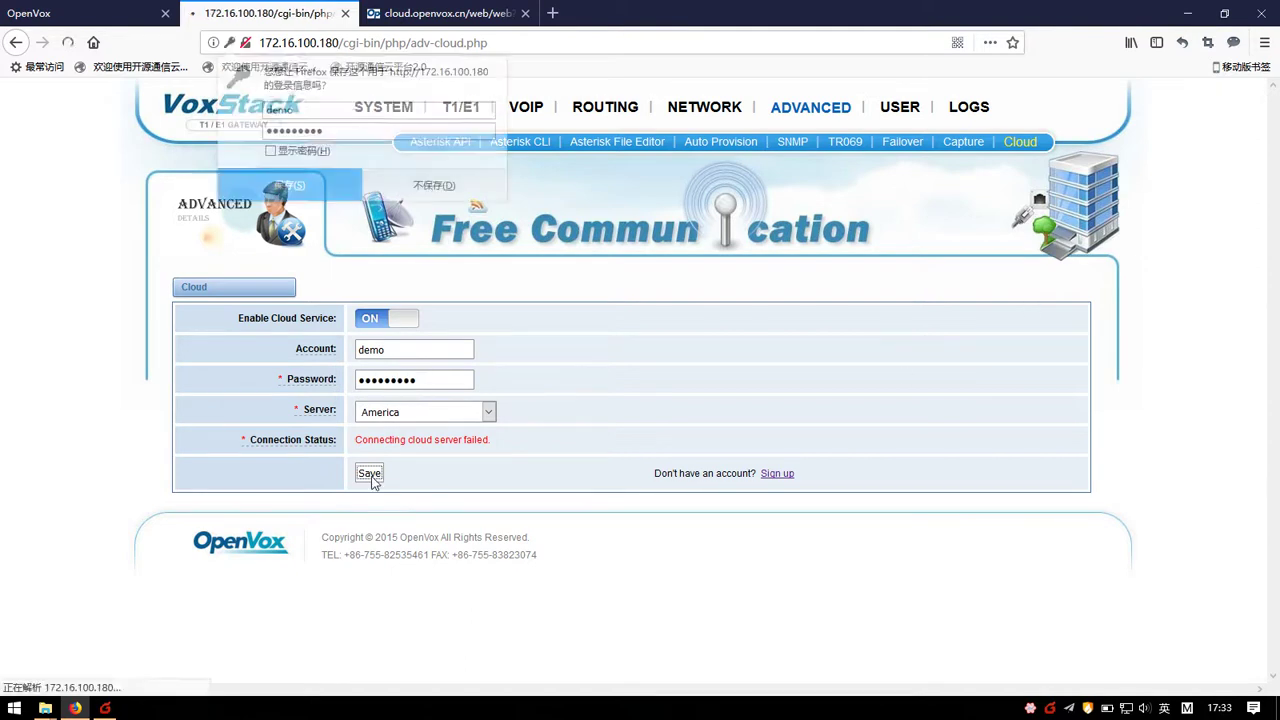
pyautogui.click(435, 186)
pyautogui.click(455, 13)
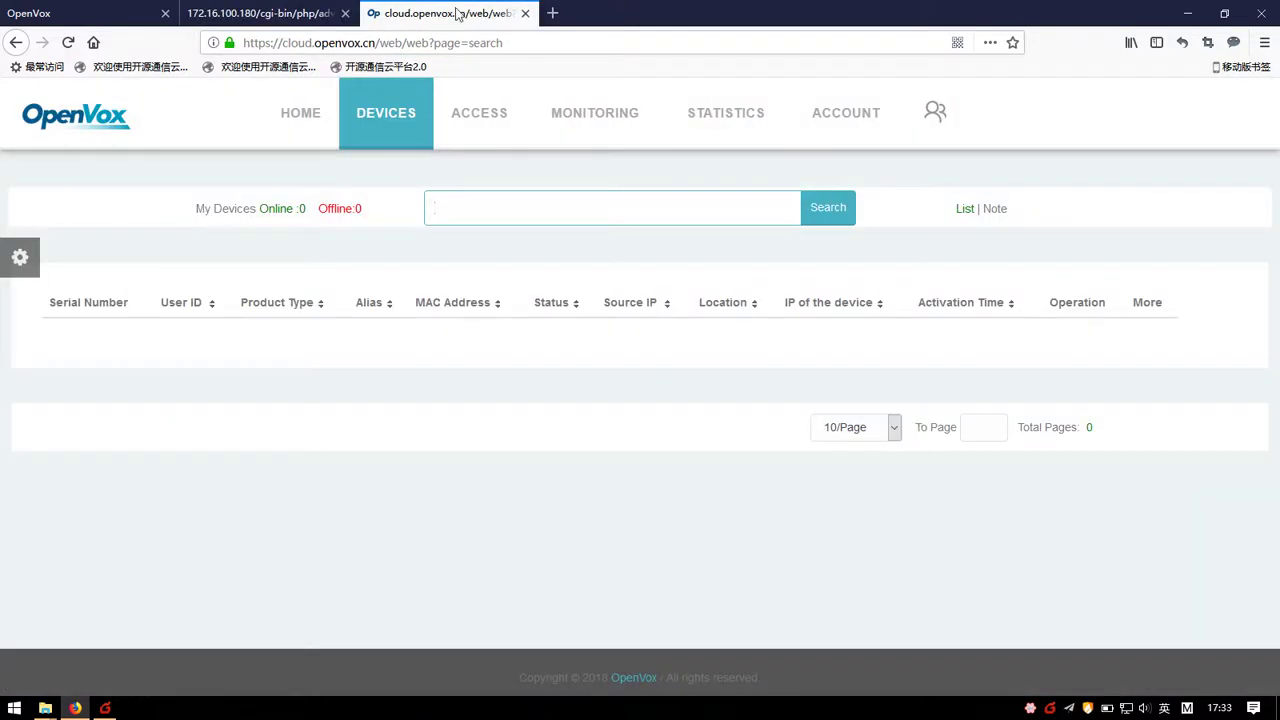
# Step: Open the wireless gateway at 172.16.6.14 in a new tab and reach its cloud settings
pyautogui.hotkey('ctrl', 't')
pyautogui.write('172.16')
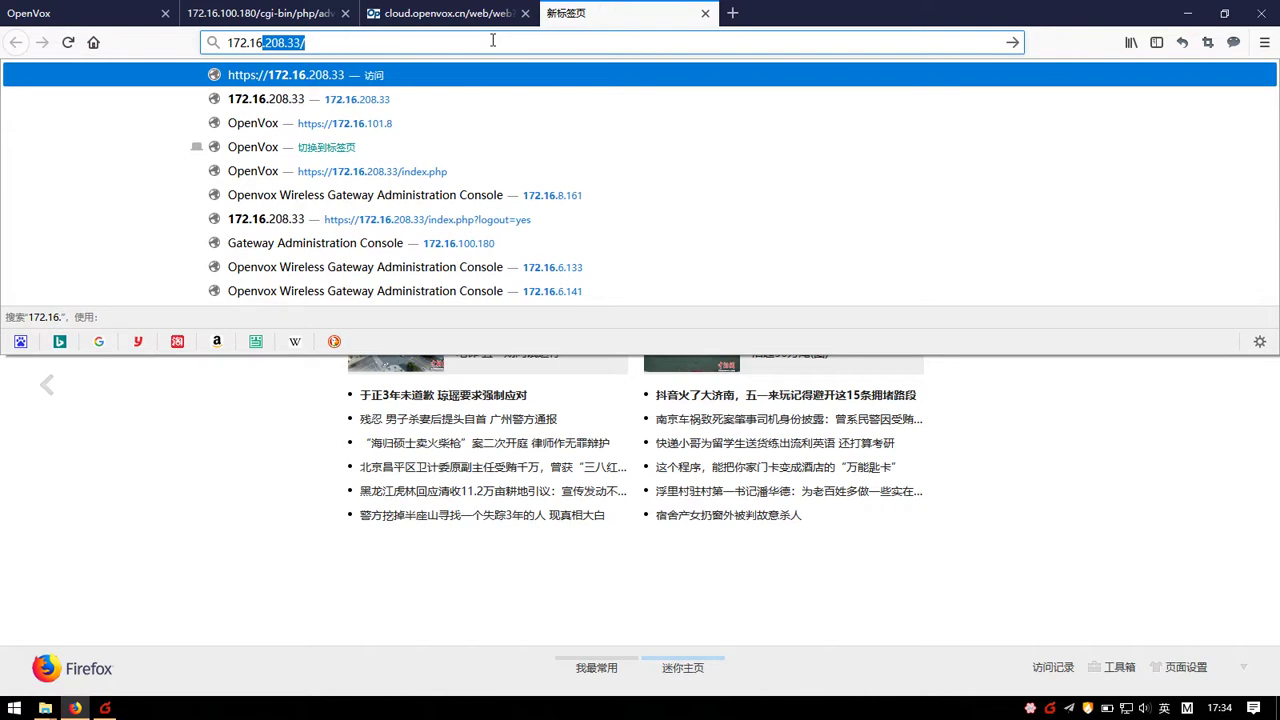
pyautogui.write('.6.')
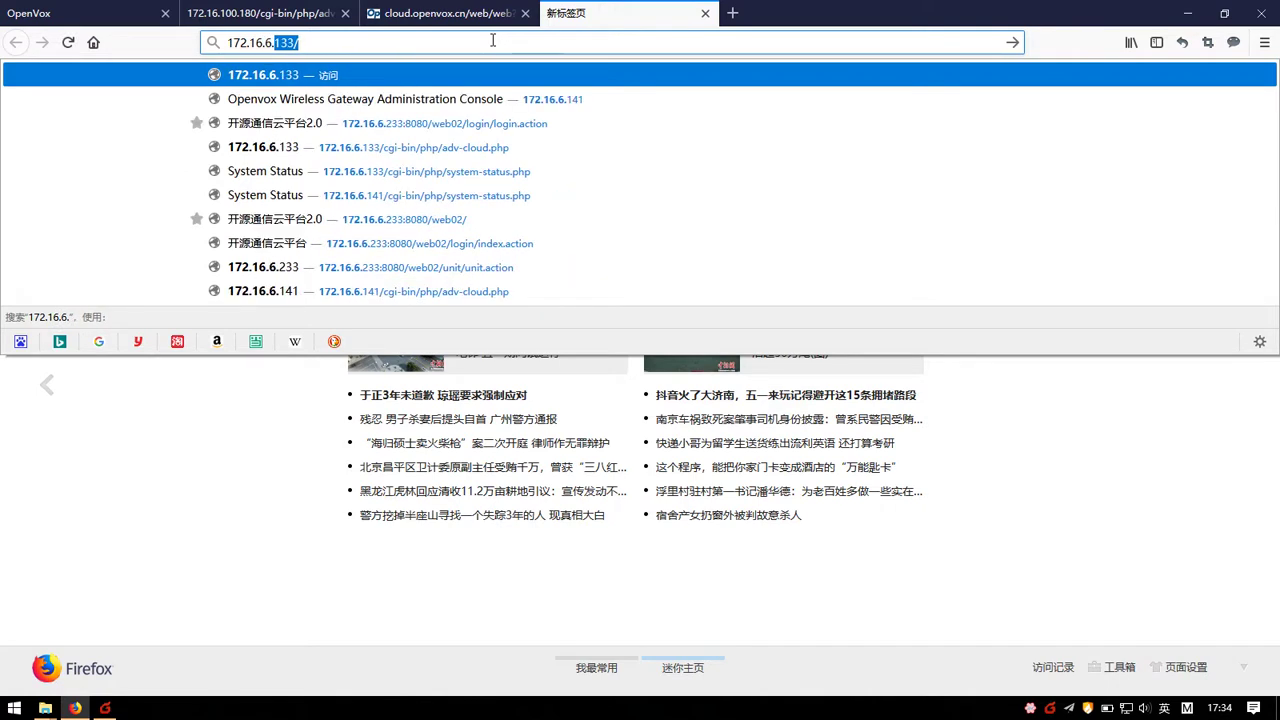
pyautogui.write('14')
pyautogui.press('Return')
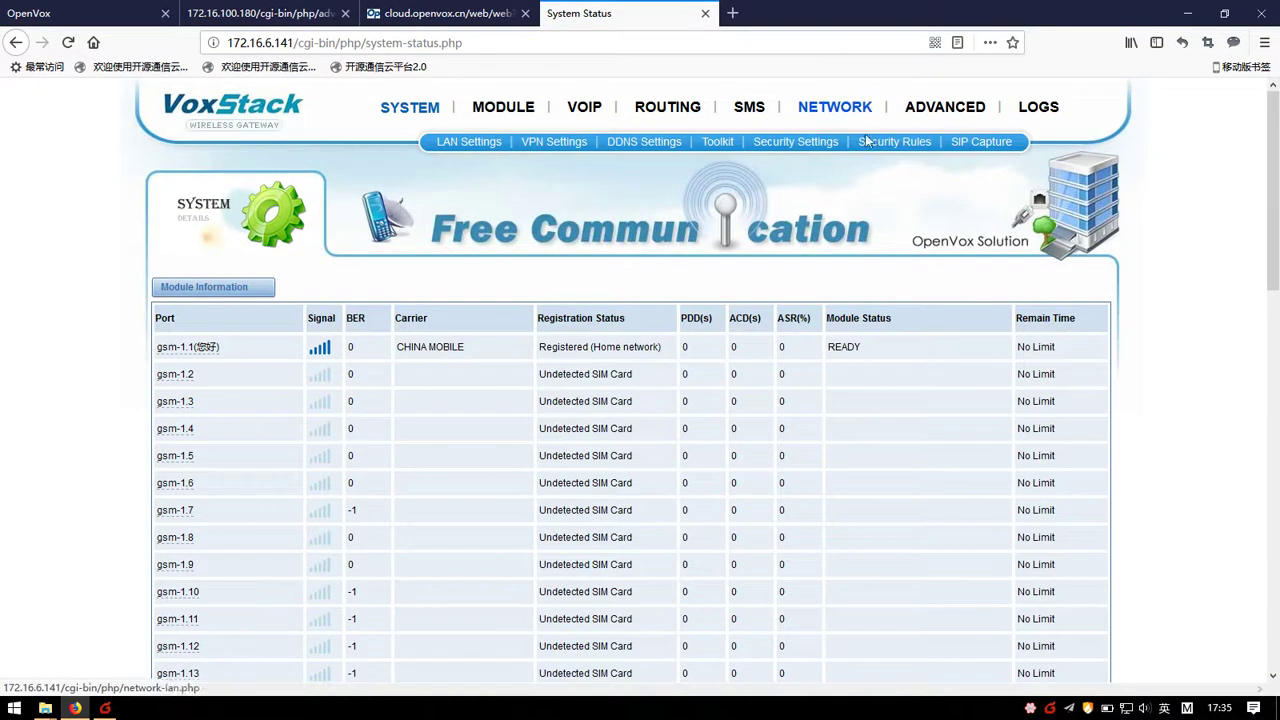
pyautogui.moveTo(962, 112)
pyautogui.click(726, 141)
pyautogui.moveTo(666, 12); pyautogui.dragTo(450, 10)
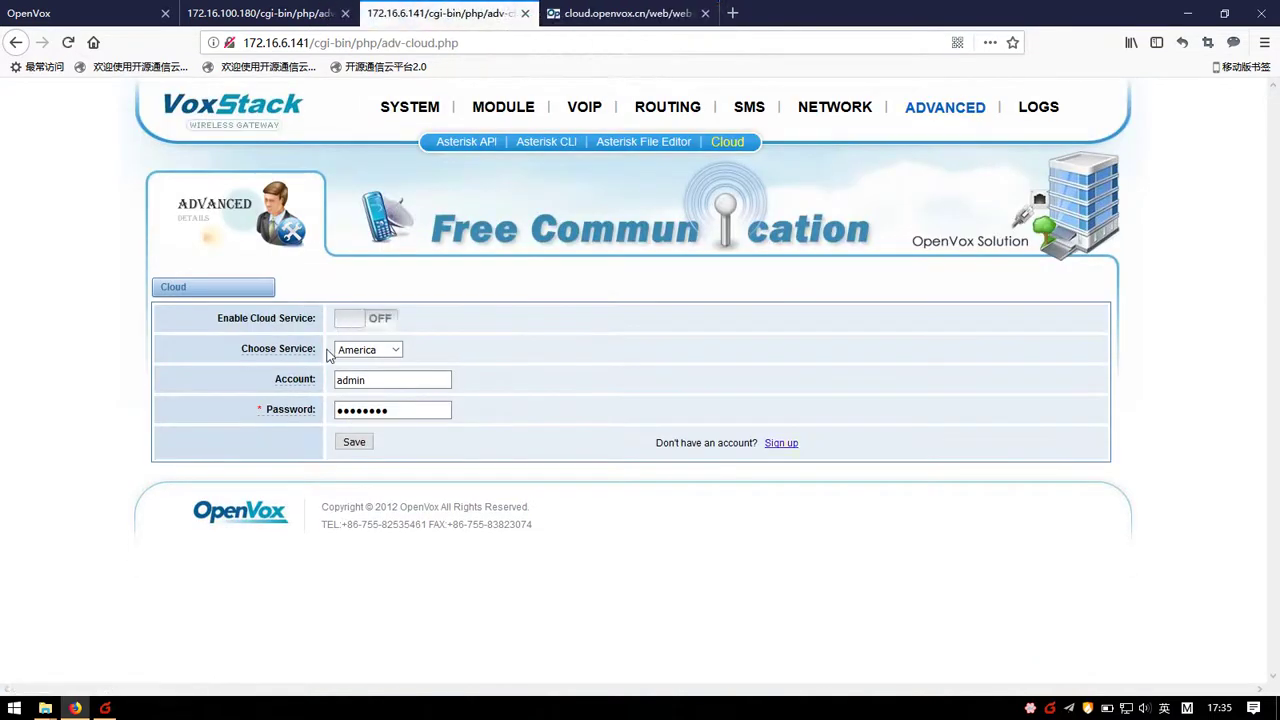
# Step: Enable cloud service on server America with account 'demo' and its password, and save
pyautogui.click(350, 318)
pyautogui.click(372, 350)
pyautogui.click(358, 386)
pyautogui.press('Tab')
pyautogui.write('demo')
pyautogui.press('Tab')
pyautogui.write('demo12345')
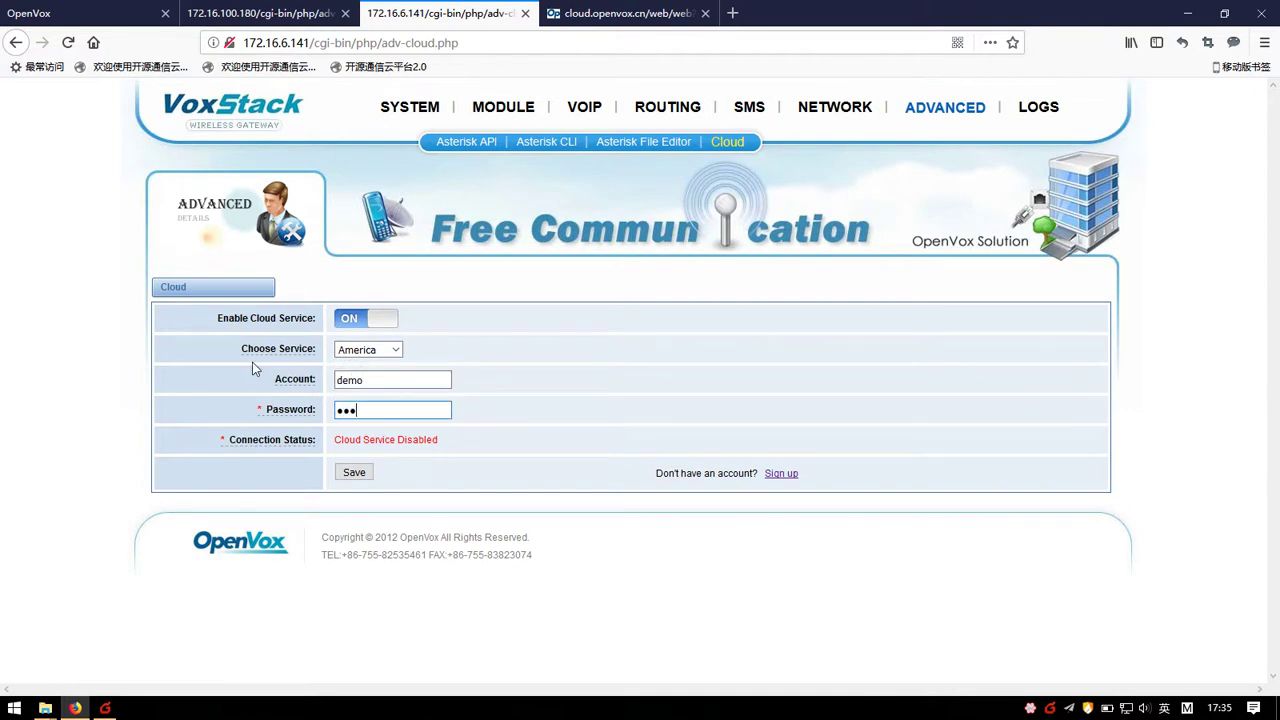
pyautogui.click(354, 472)
pyautogui.click(455, 185)
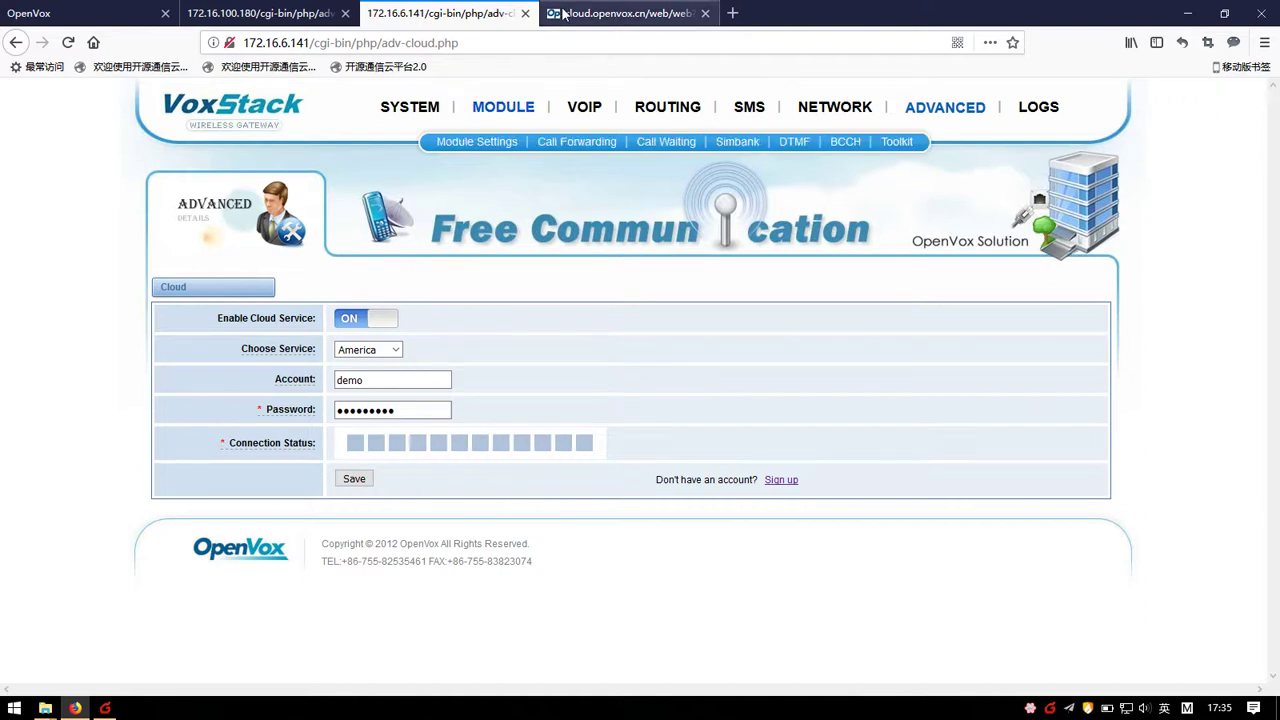
# Step: Return to OpenVox Cloud and open DEVICES > My Devices, now listing three online devices
pyautogui.click(563, 13)
pyautogui.moveTo(380, 112)
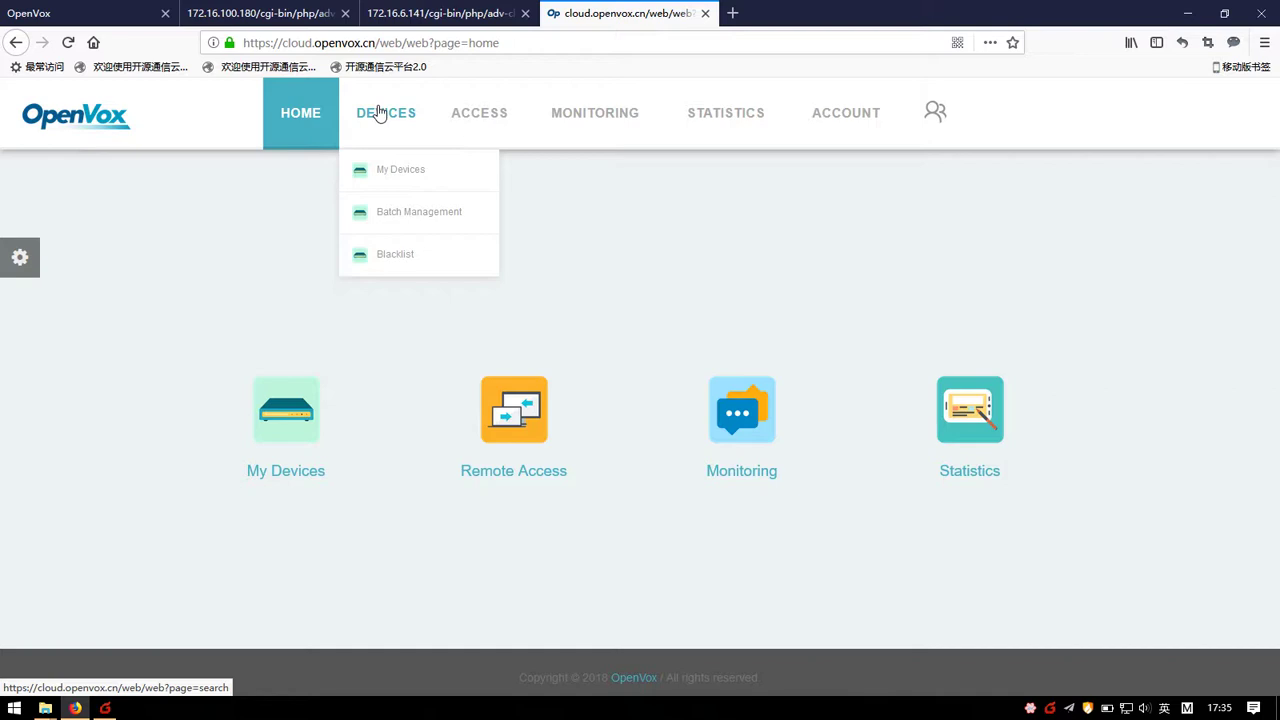
pyautogui.click(381, 130)
pyautogui.moveTo(410, 127)
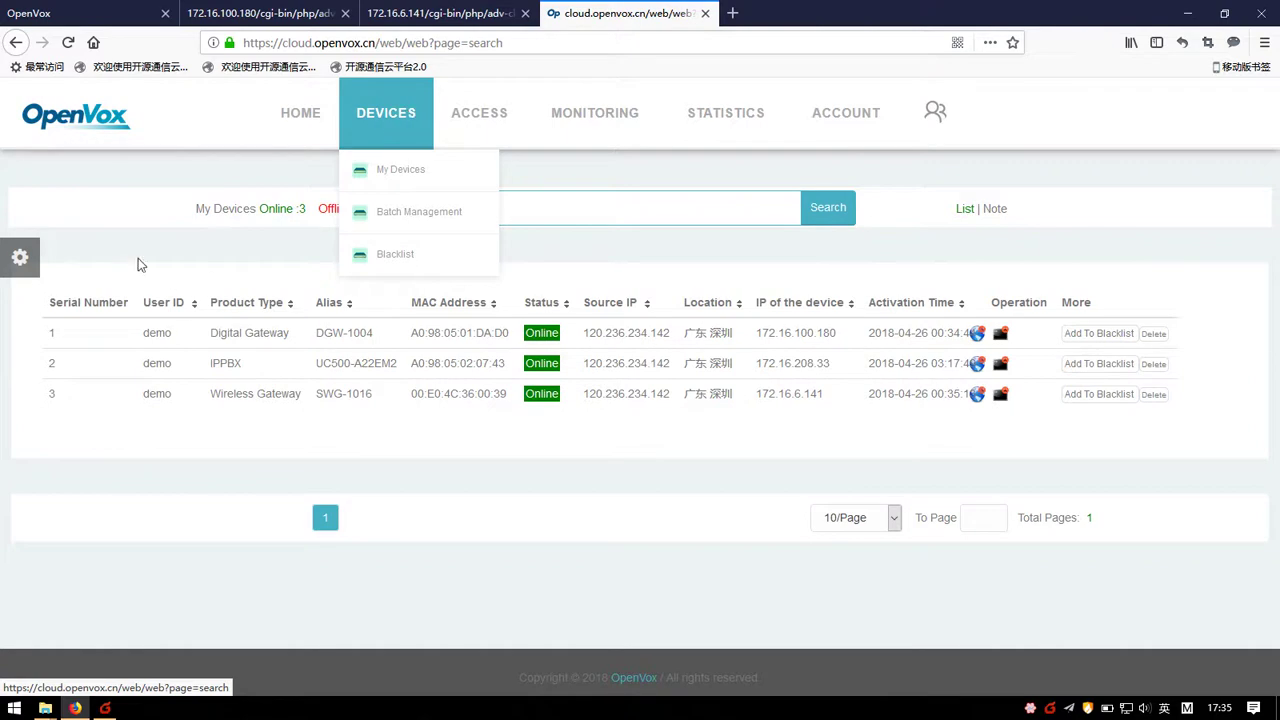
pyautogui.click(391, 190)
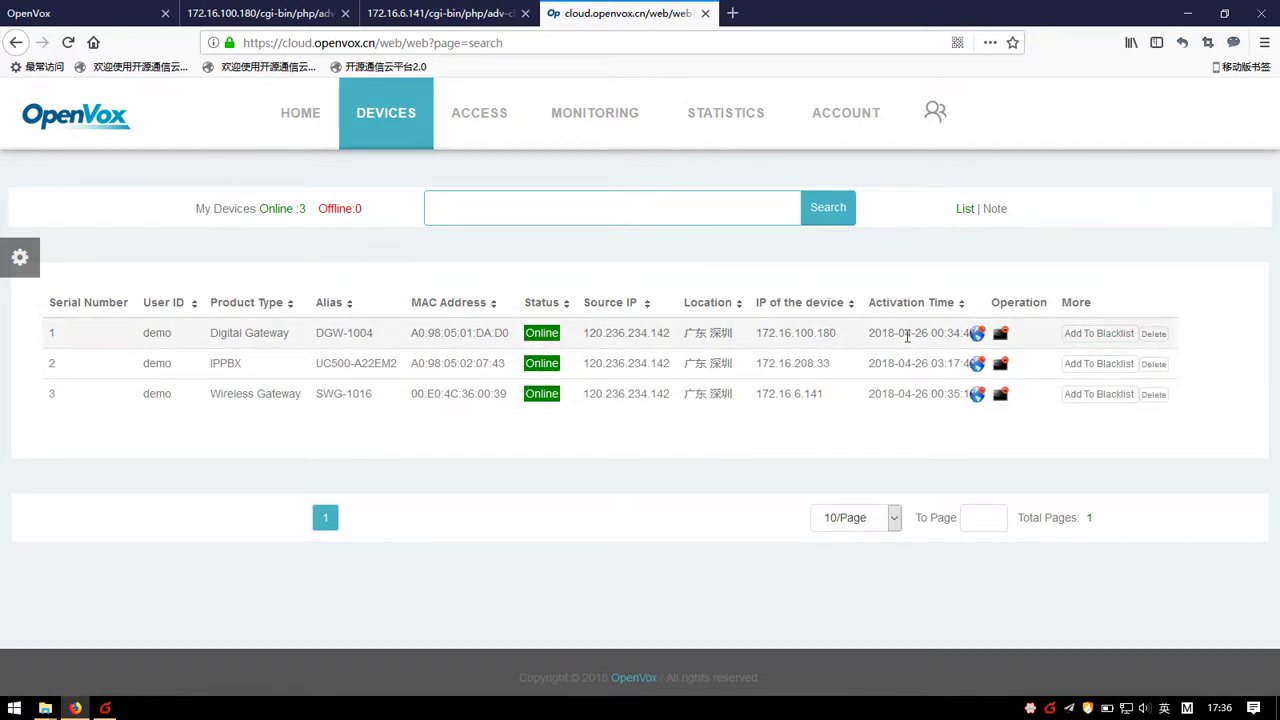
# Step: Enable web remote access for the IPPBX UC500-A22EM2 on proxy port 43020
pyautogui.click(978, 363)
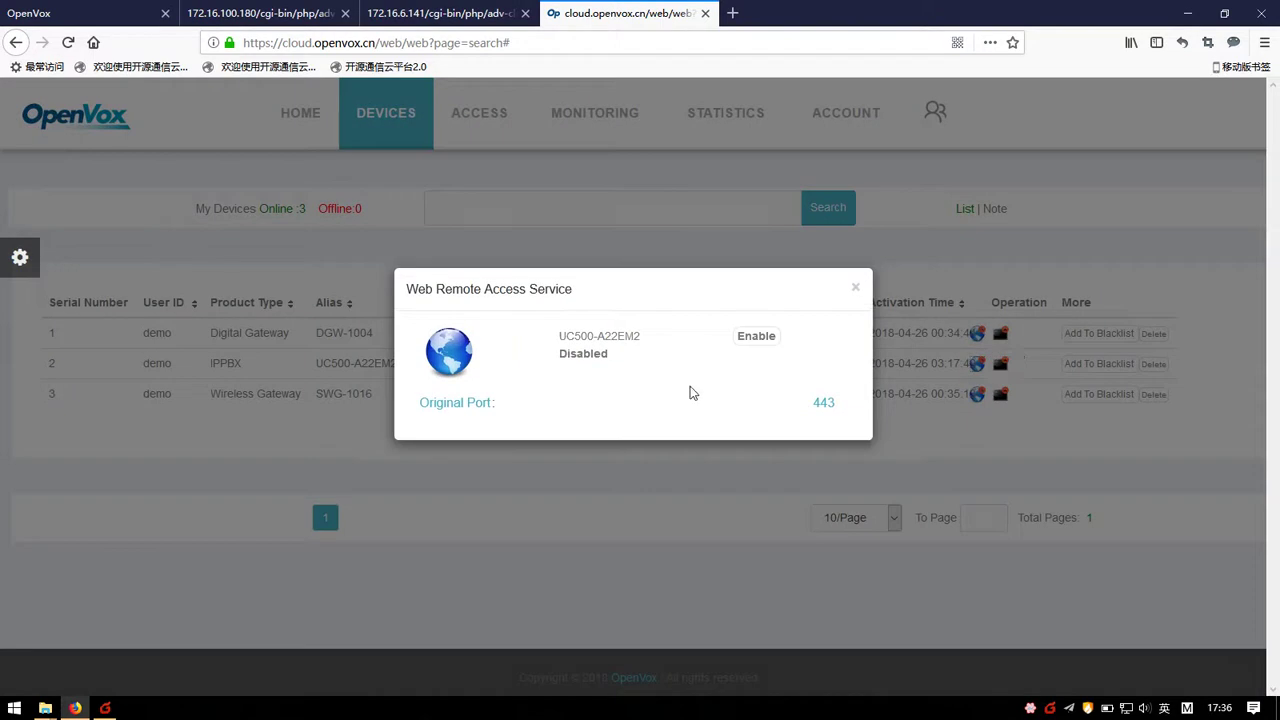
pyautogui.click(752, 345)
pyautogui.doubleClick(588, 357)
pyautogui.click(636, 359)
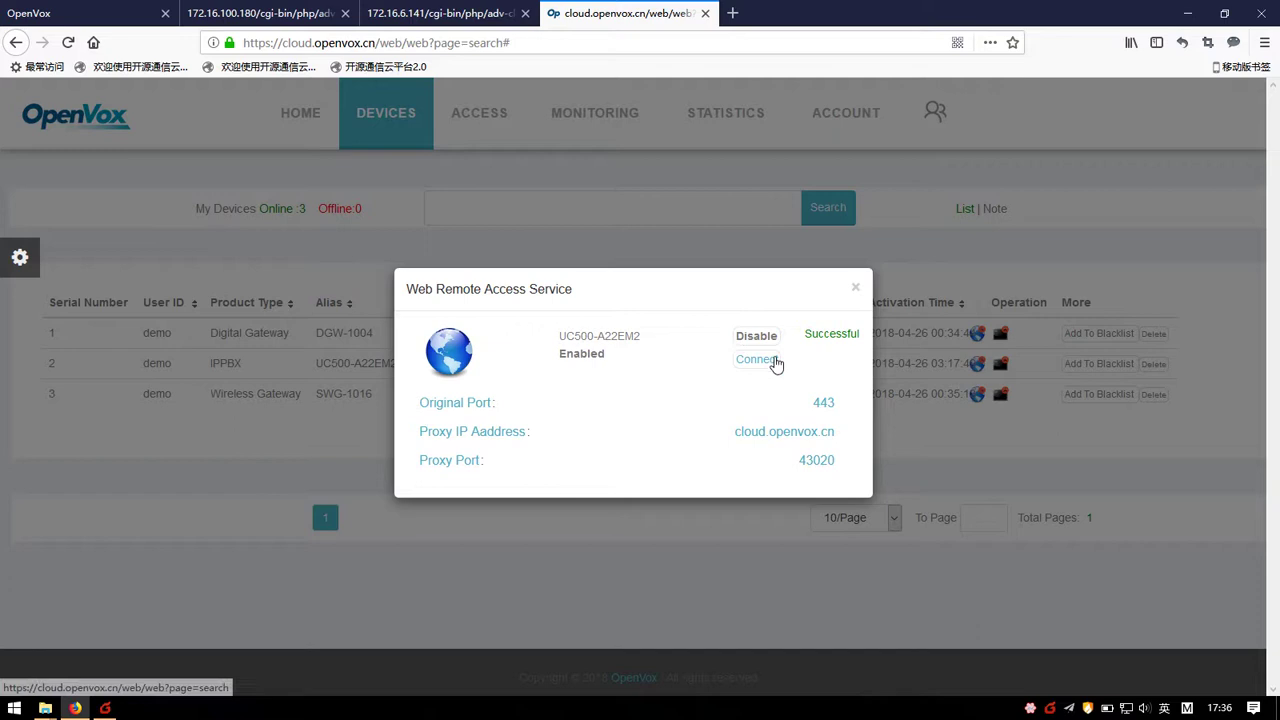
# Step: Connect to the PBX web interface through the proxy, accepting Firefox's certificate security exception
pyautogui.click(756, 360)
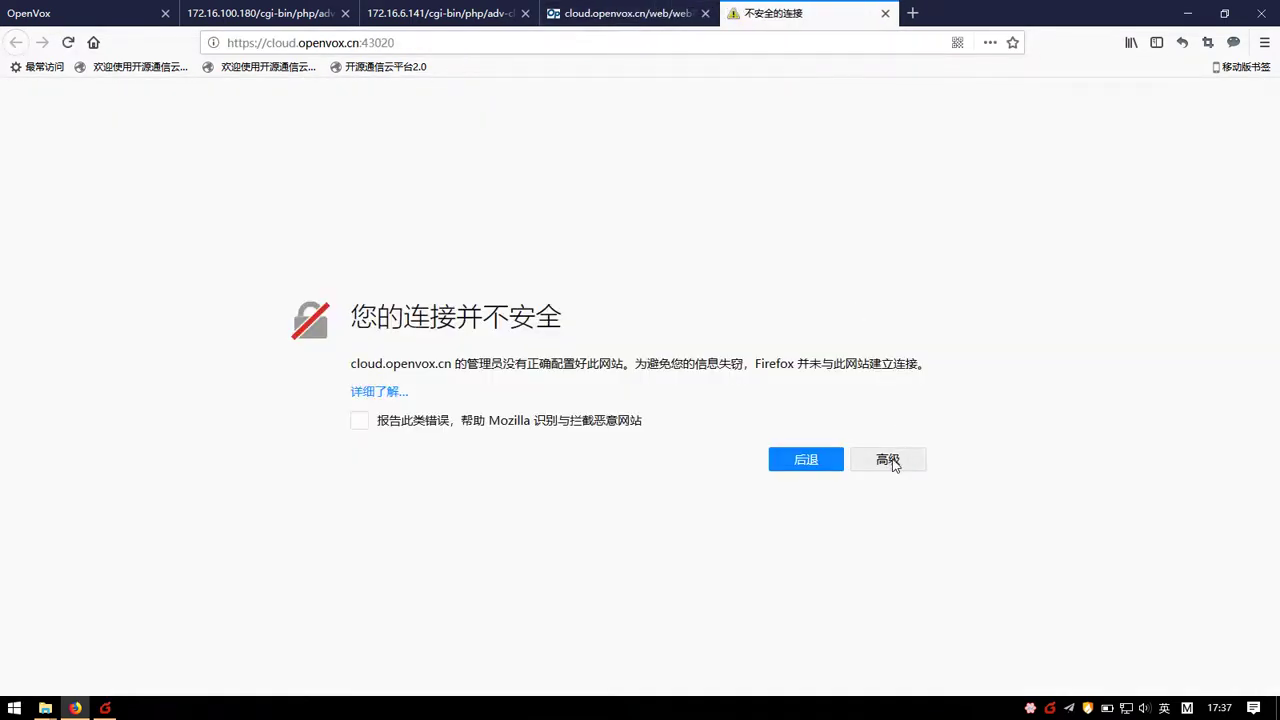
pyautogui.click(892, 462)
pyautogui.scroll(-2, 735, 580)
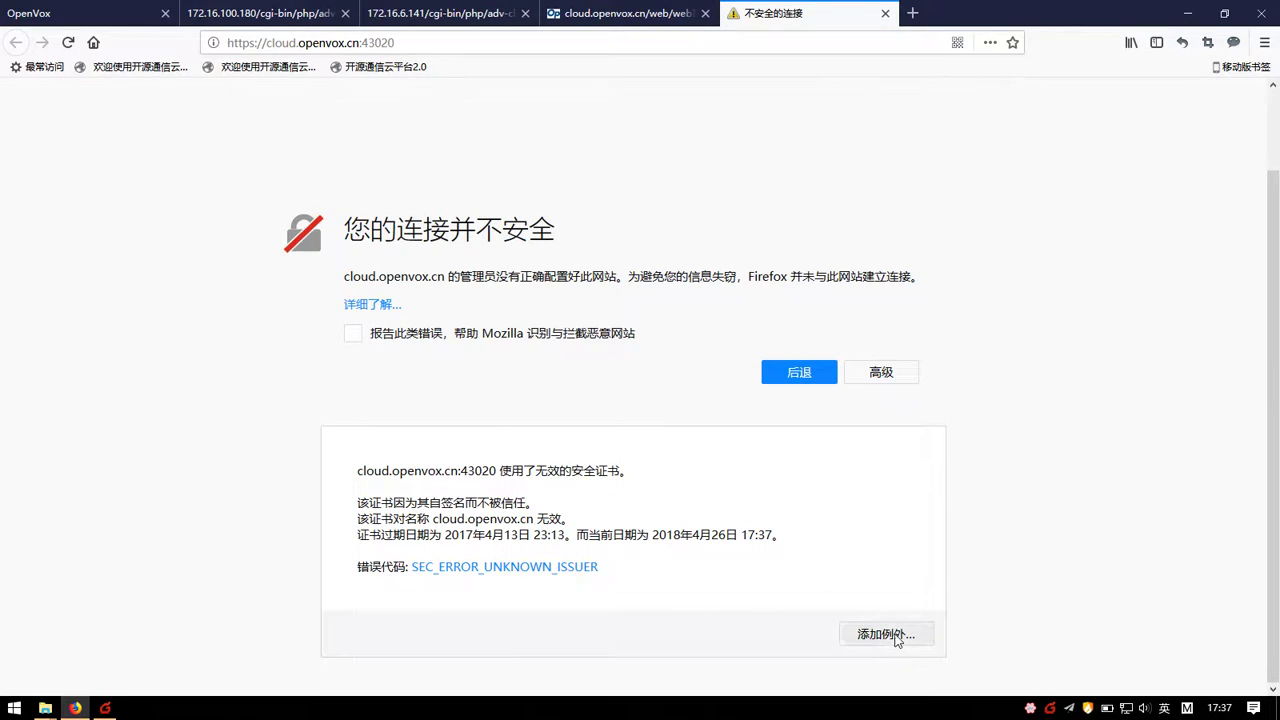
pyautogui.click(893, 637)
pyautogui.click(883, 653)
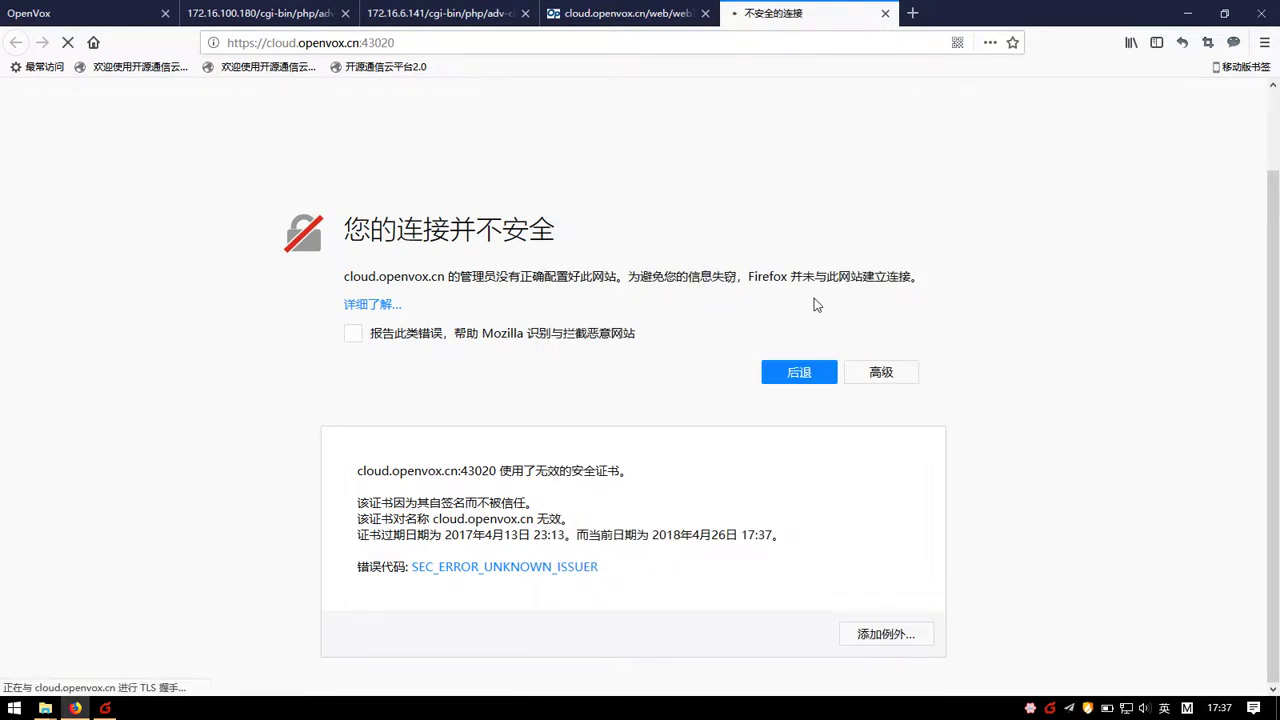
pyautogui.click(620, 13)
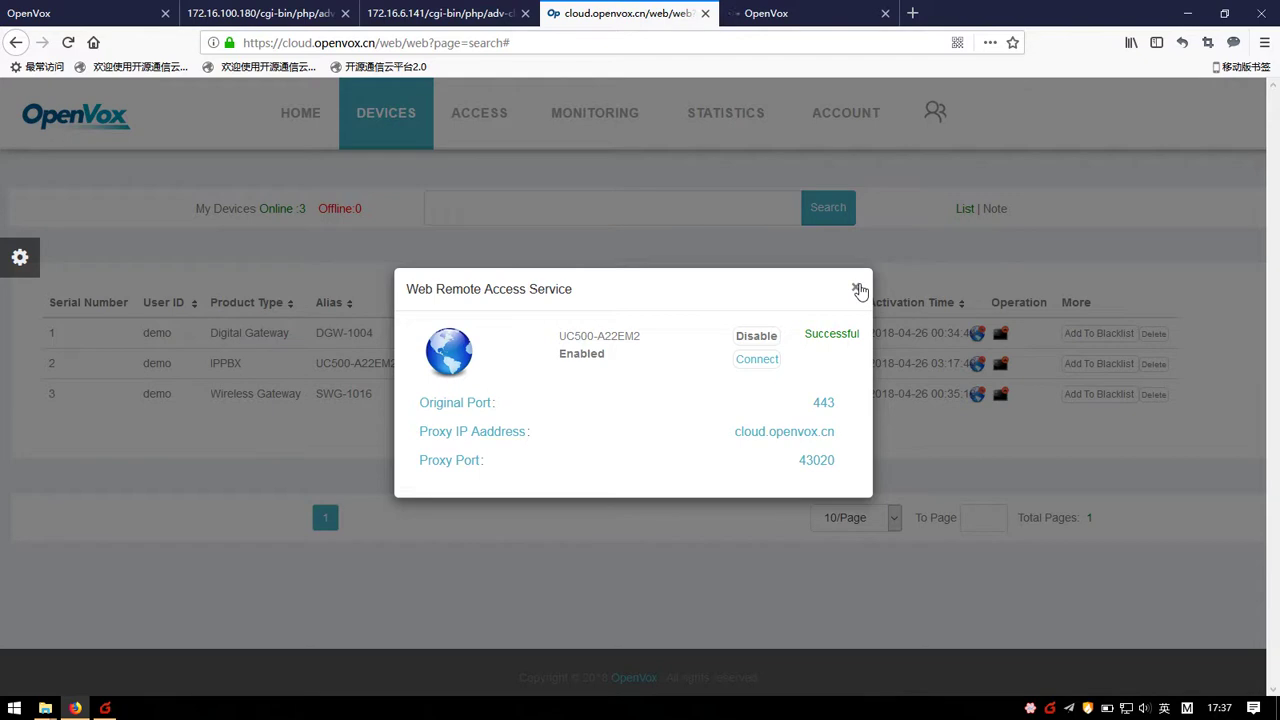
pyautogui.click(858, 289)
pyautogui.click(813, 10)
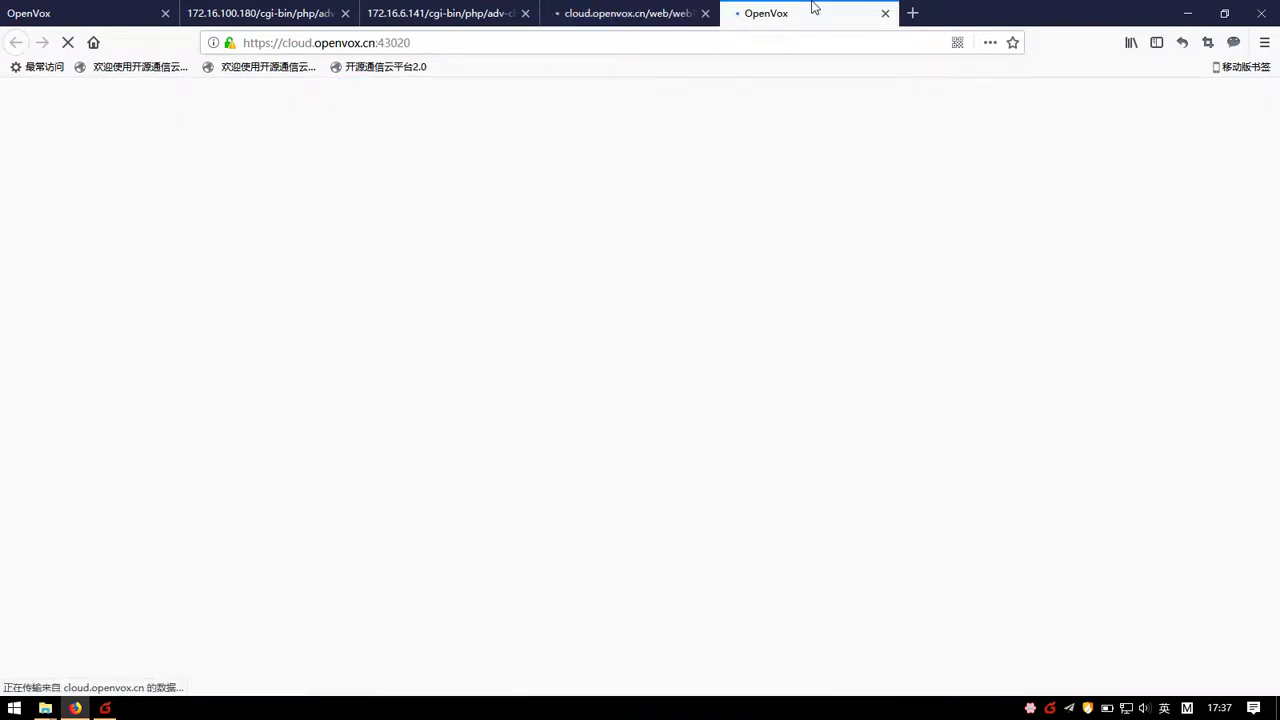
pyautogui.click(626, 14)
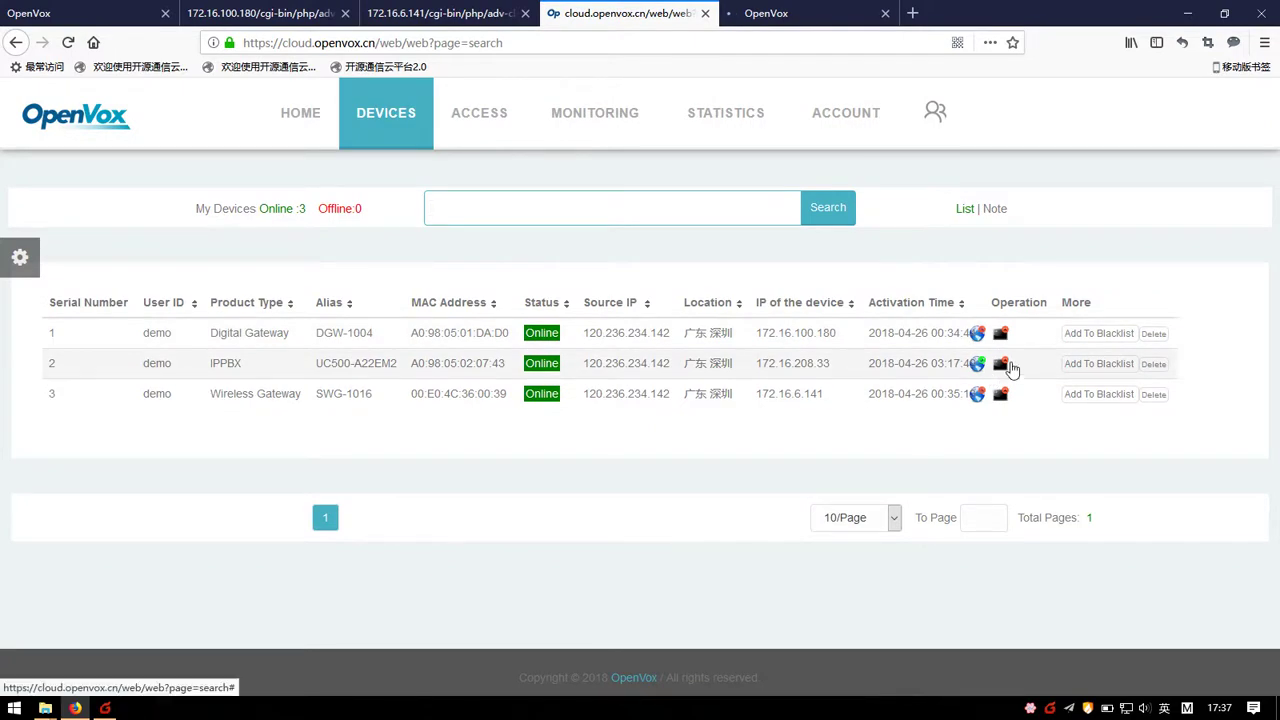
# Step: Enable SSH remote access for UC500-A22EM2 on proxy port 45052
pyautogui.click(1009, 364)
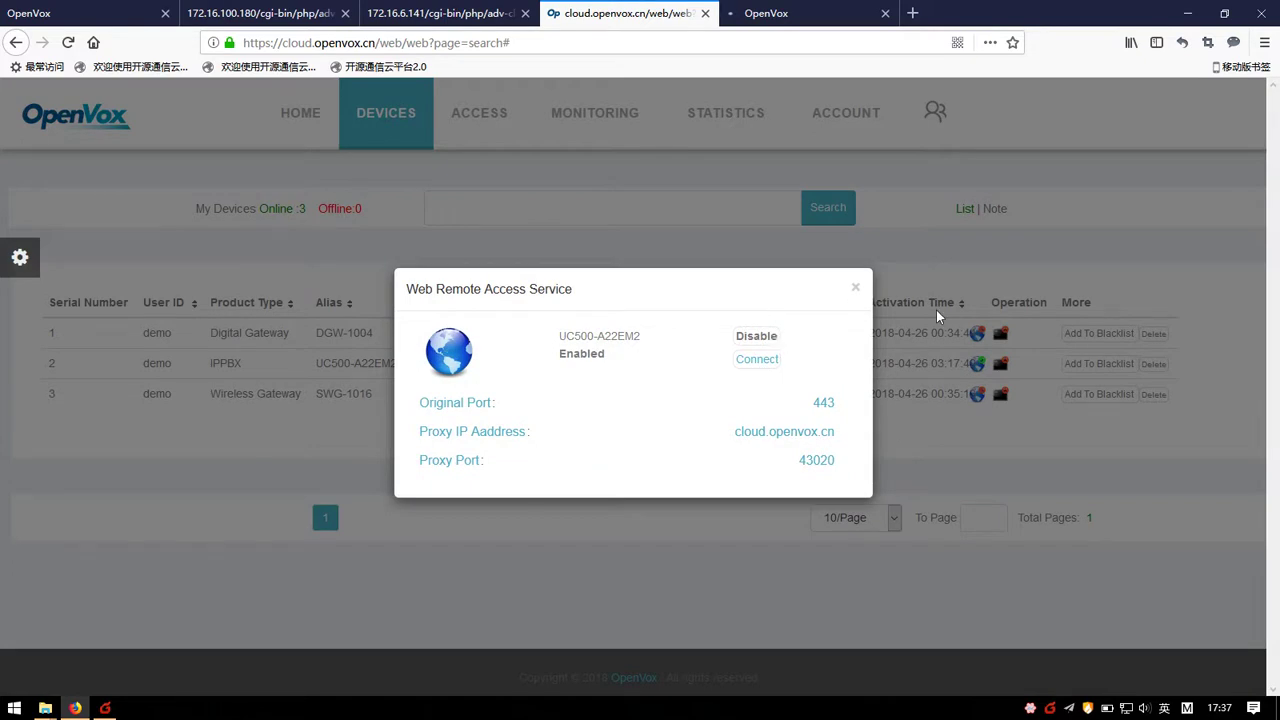
pyautogui.click(856, 288)
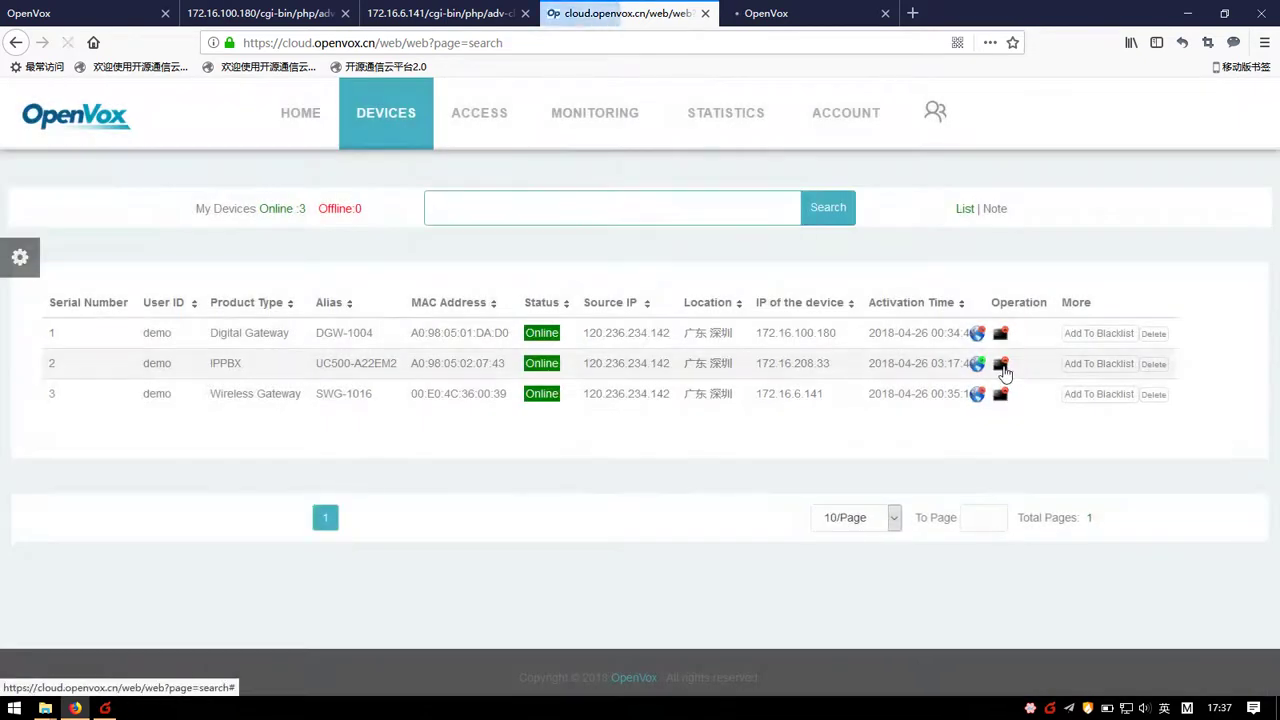
pyautogui.click(1000, 363)
pyautogui.click(771, 343)
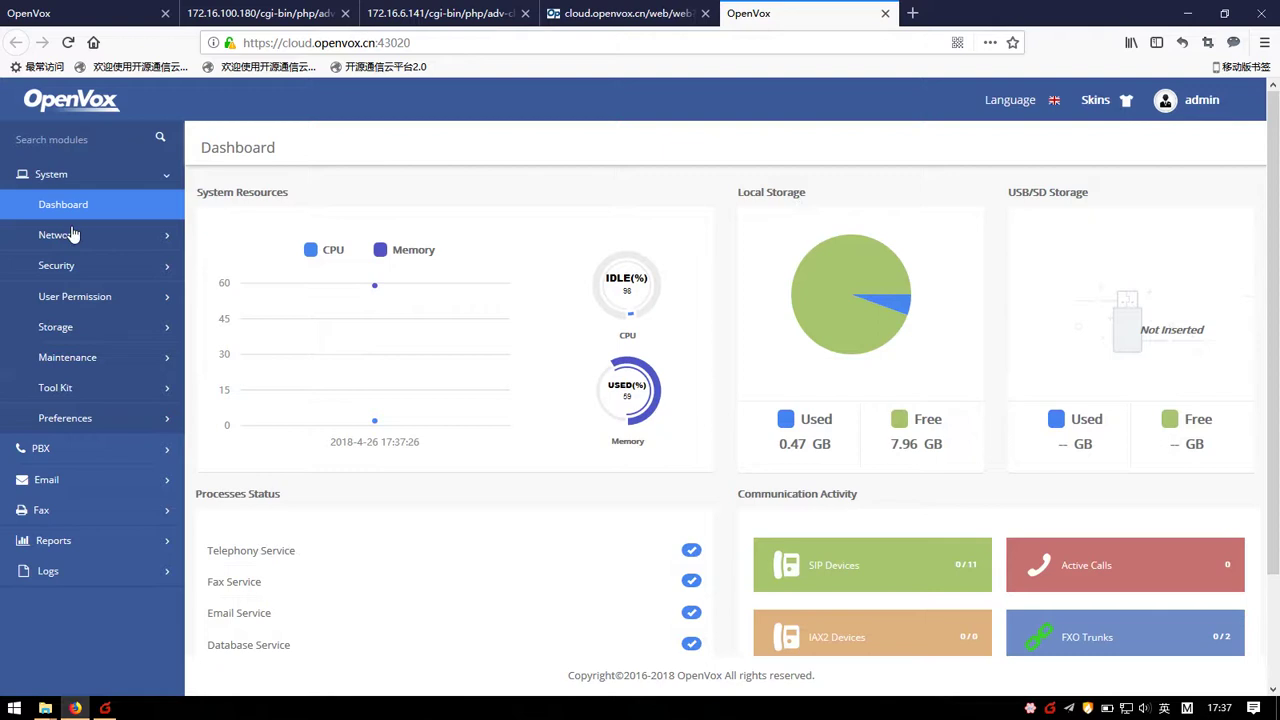
pyautogui.click(63, 204)
pyautogui.click(636, 13)
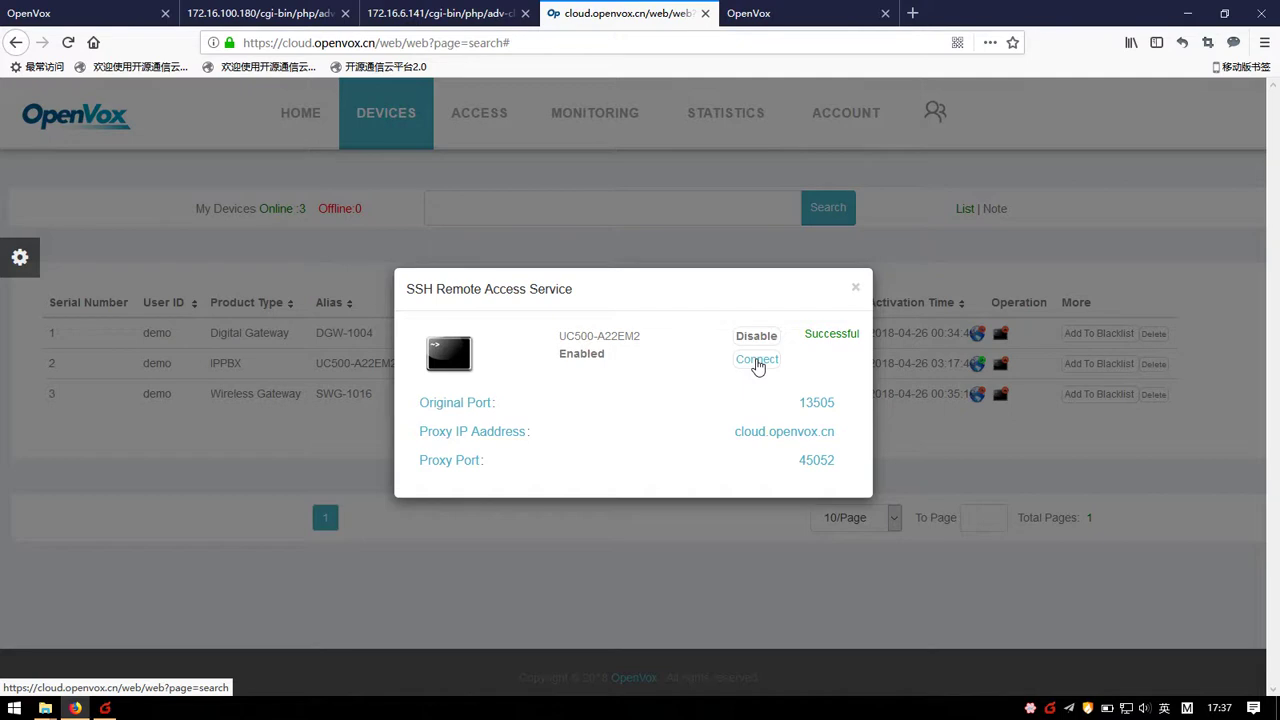
# Step: Connect to the PBX SSH session through the proxy, adding a certificate security exception
pyautogui.click(756, 365)
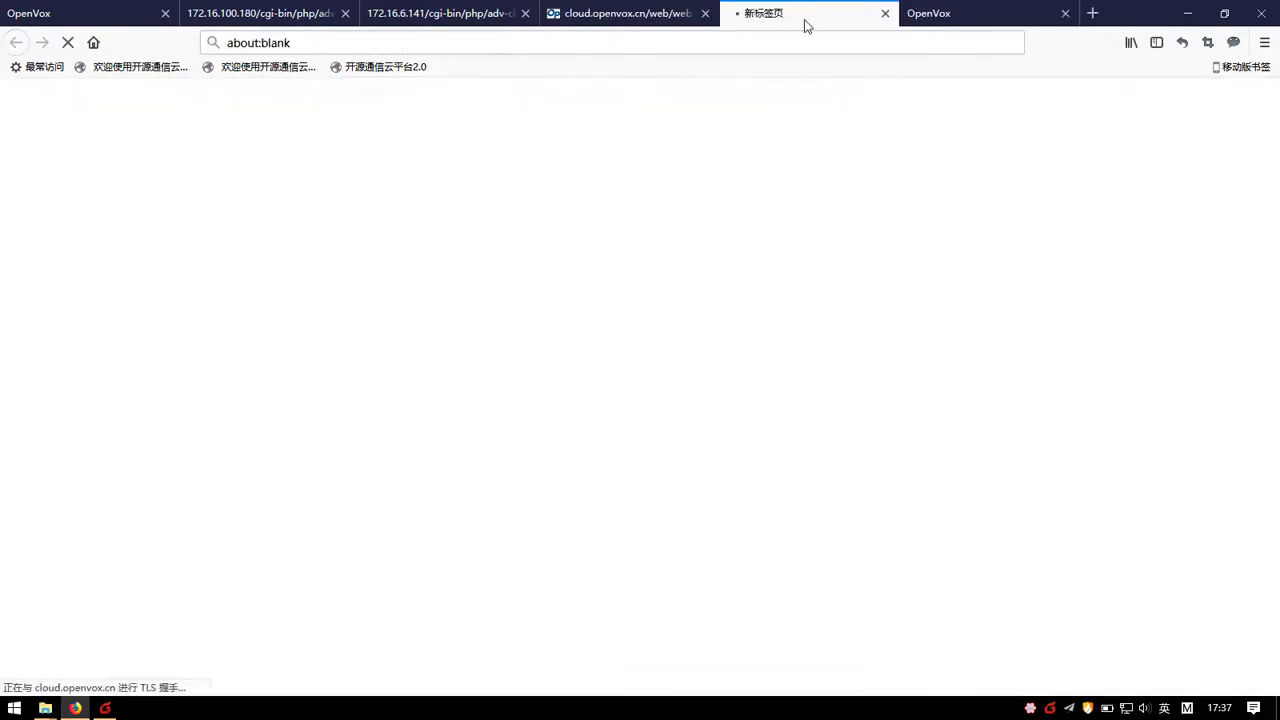
pyautogui.click(980, 13)
pyautogui.click(823, 13)
pyautogui.click(888, 459)
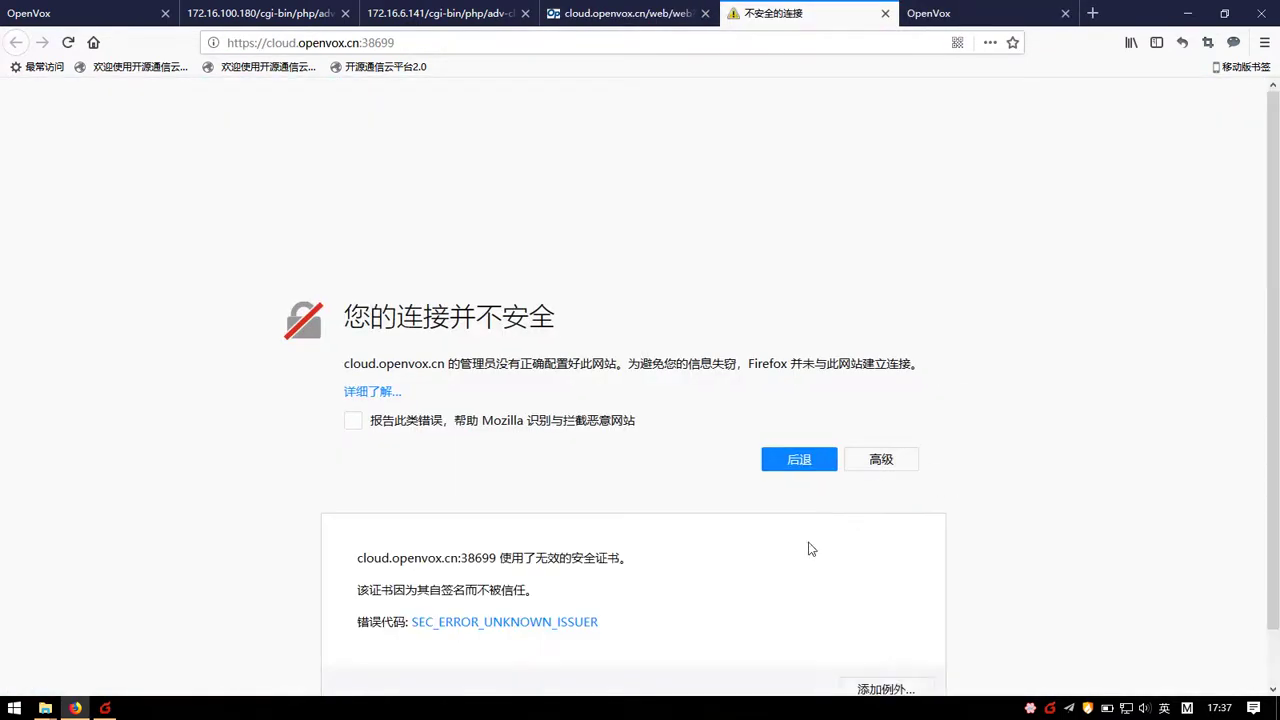
pyautogui.click(880, 689)
pyautogui.click(890, 652)
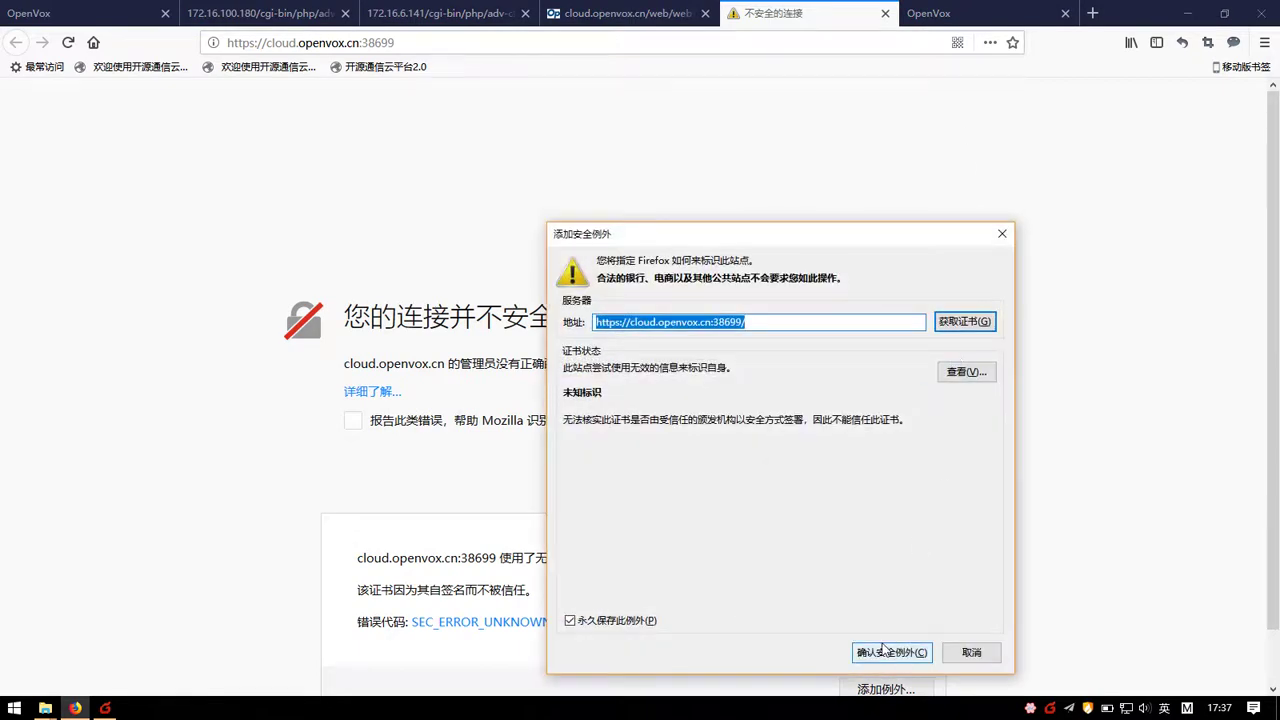
pyautogui.click(940, 13)
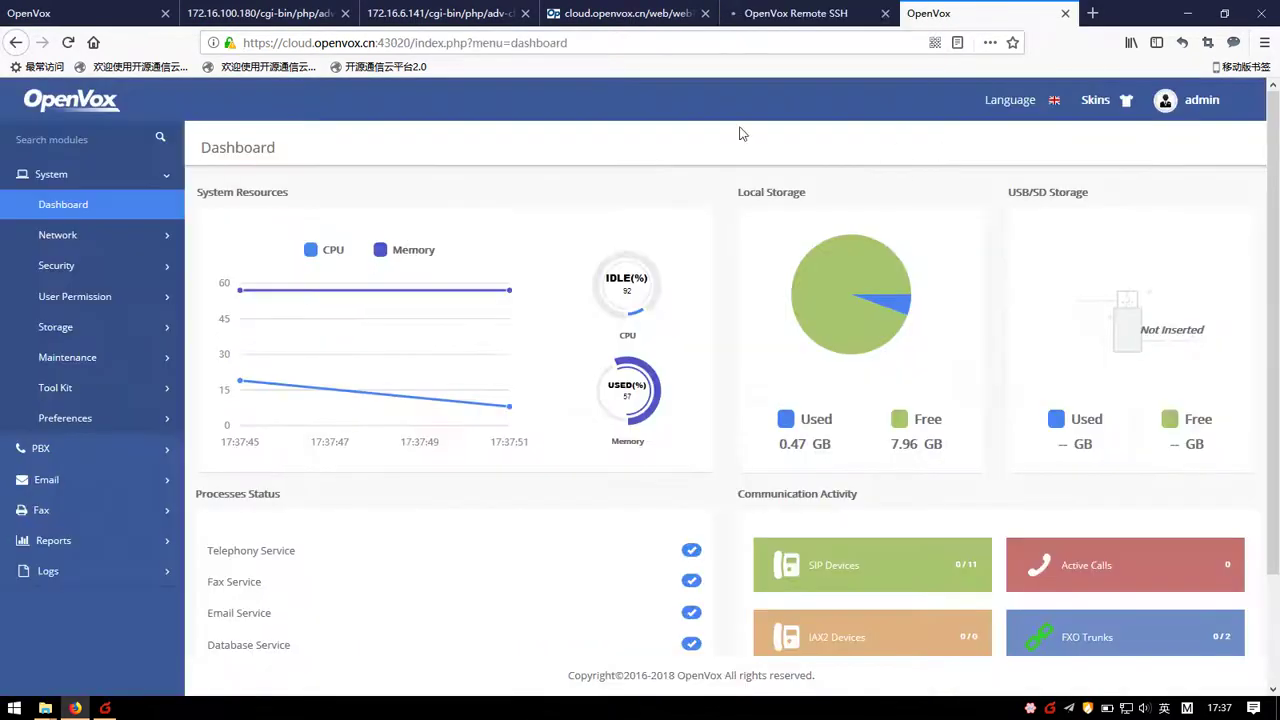
# Step: View the SSH login page, then close the SSH and PBX dashboard tabs
pyautogui.click(803, 10)
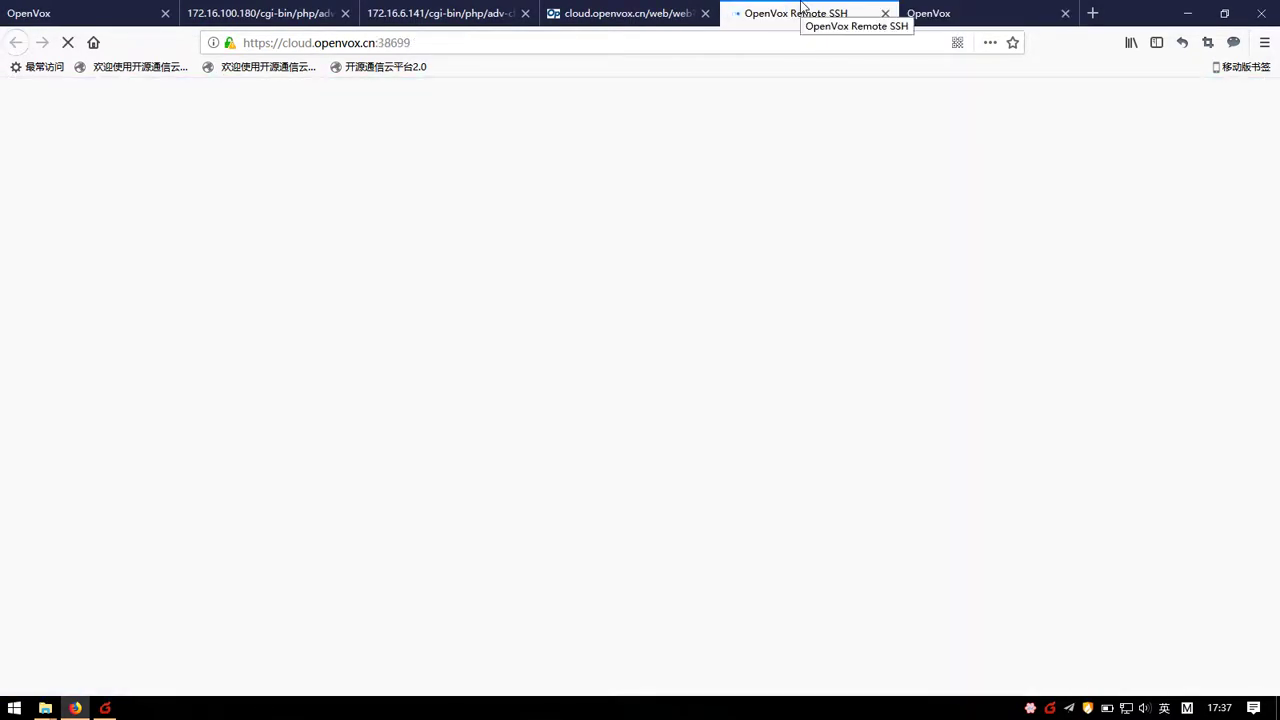
pyautogui.click(885, 13)
pyautogui.click(885, 13)
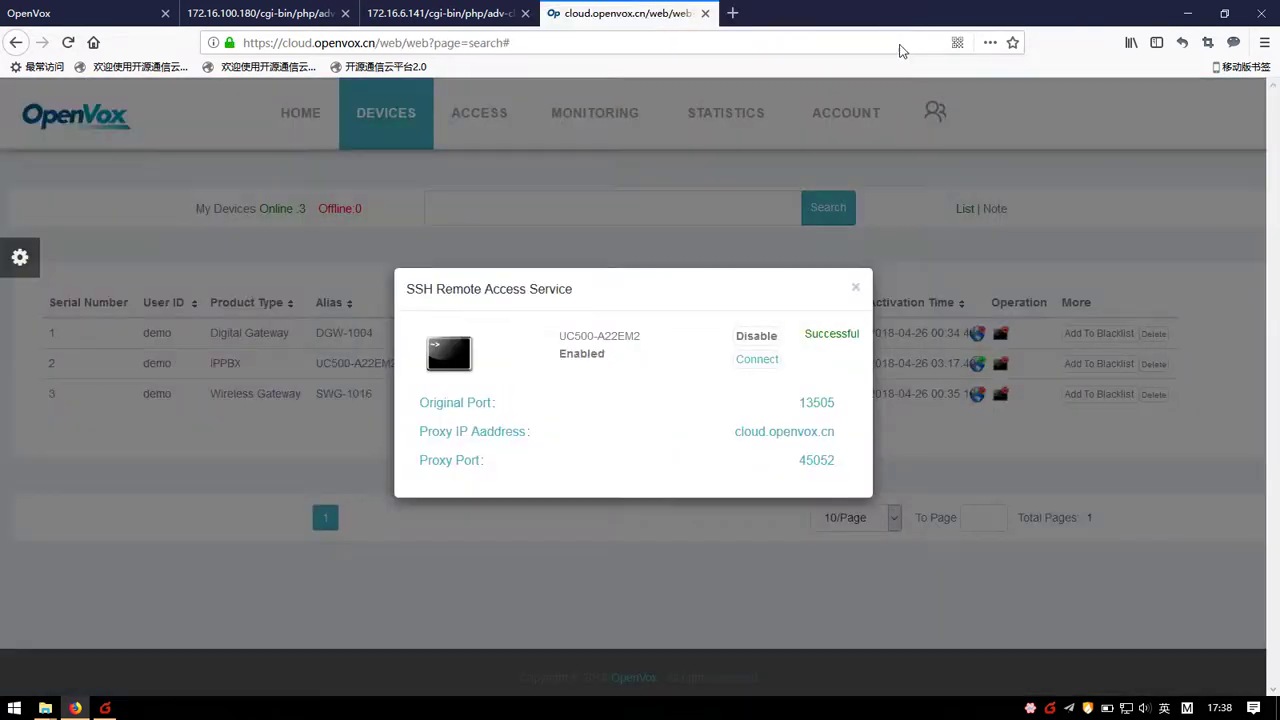
# Step: Reopen the IPPBX's web remote access details and launch its proxied web interface
pyautogui.click(853, 290)
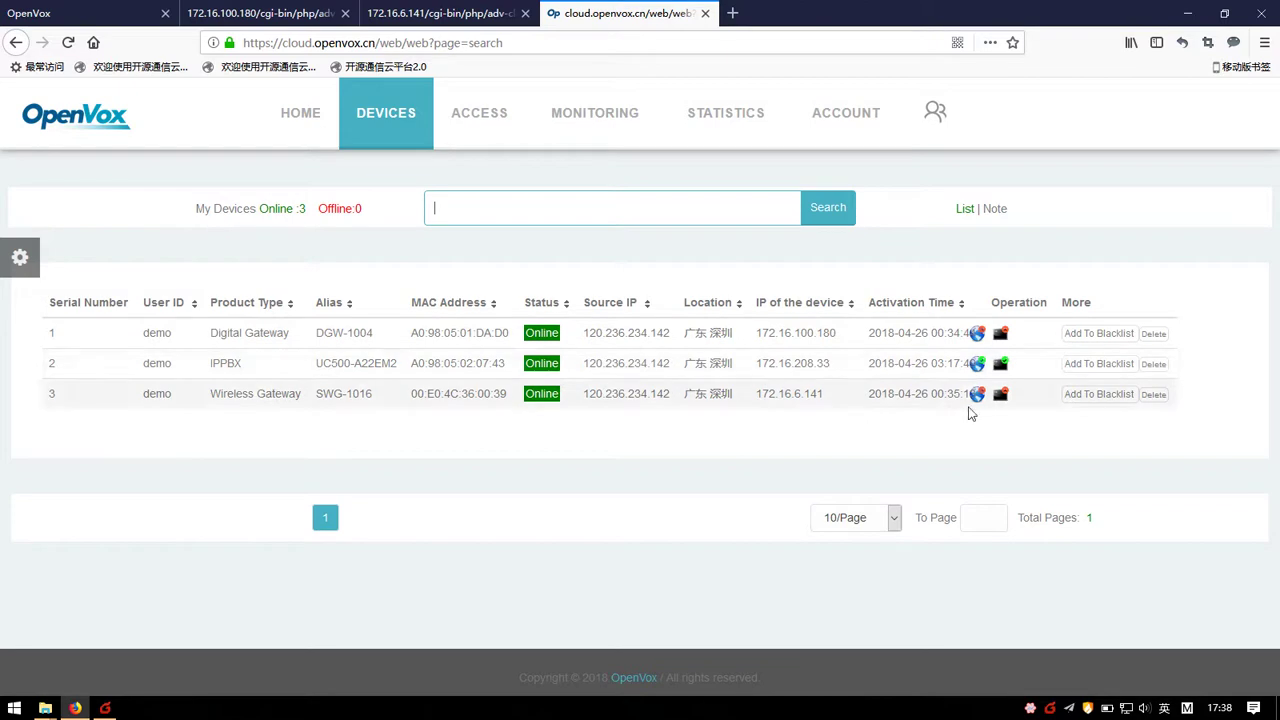
pyautogui.click(977, 365)
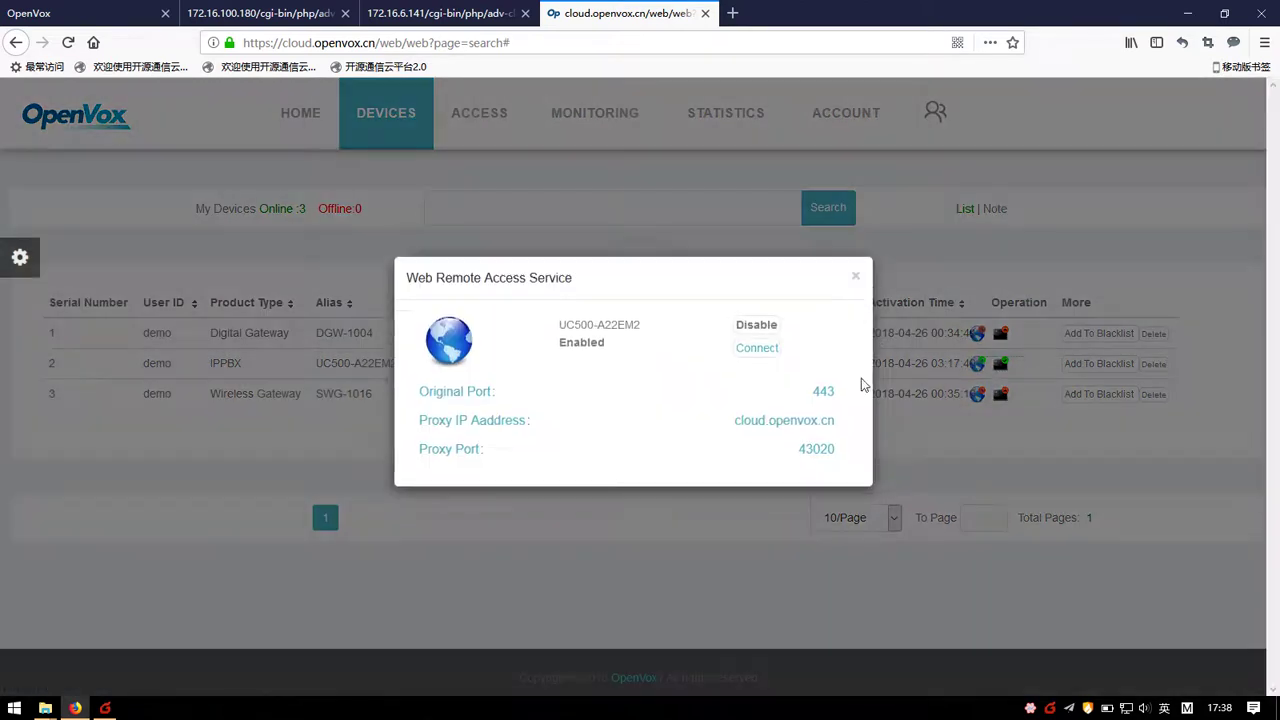
pyautogui.click(757, 359)
pyautogui.click(695, 22)
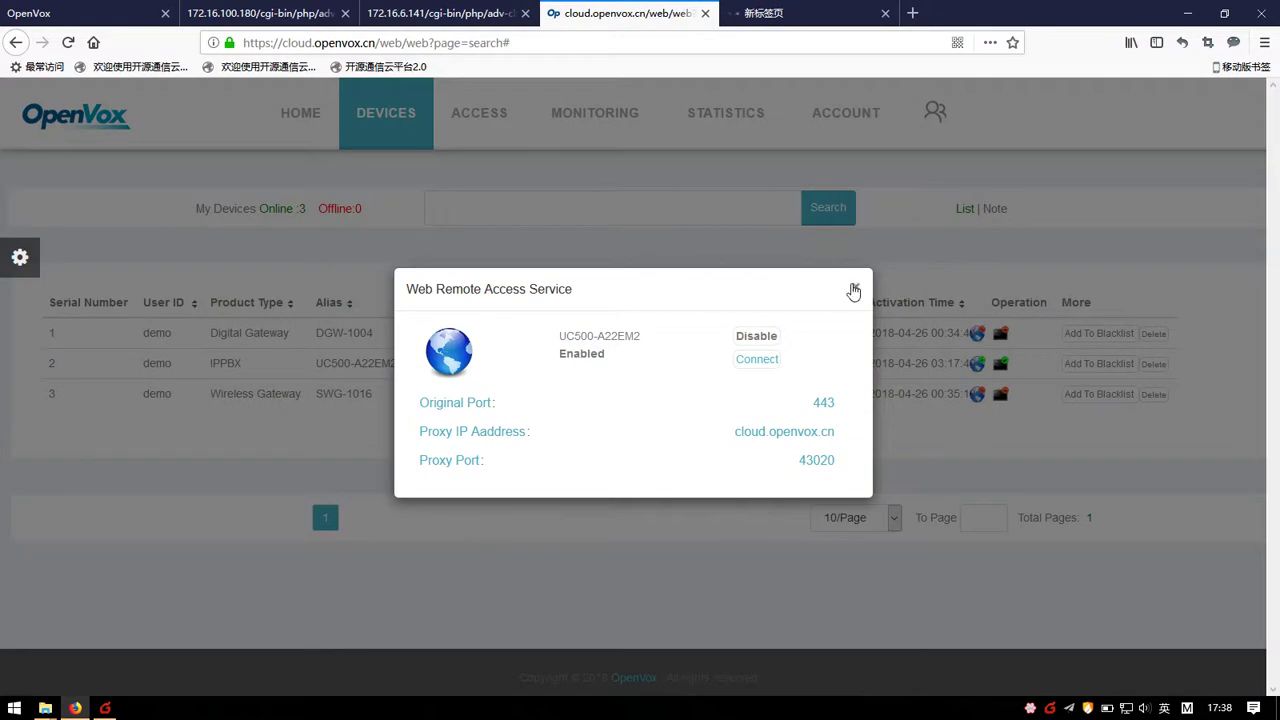
pyautogui.click(855, 287)
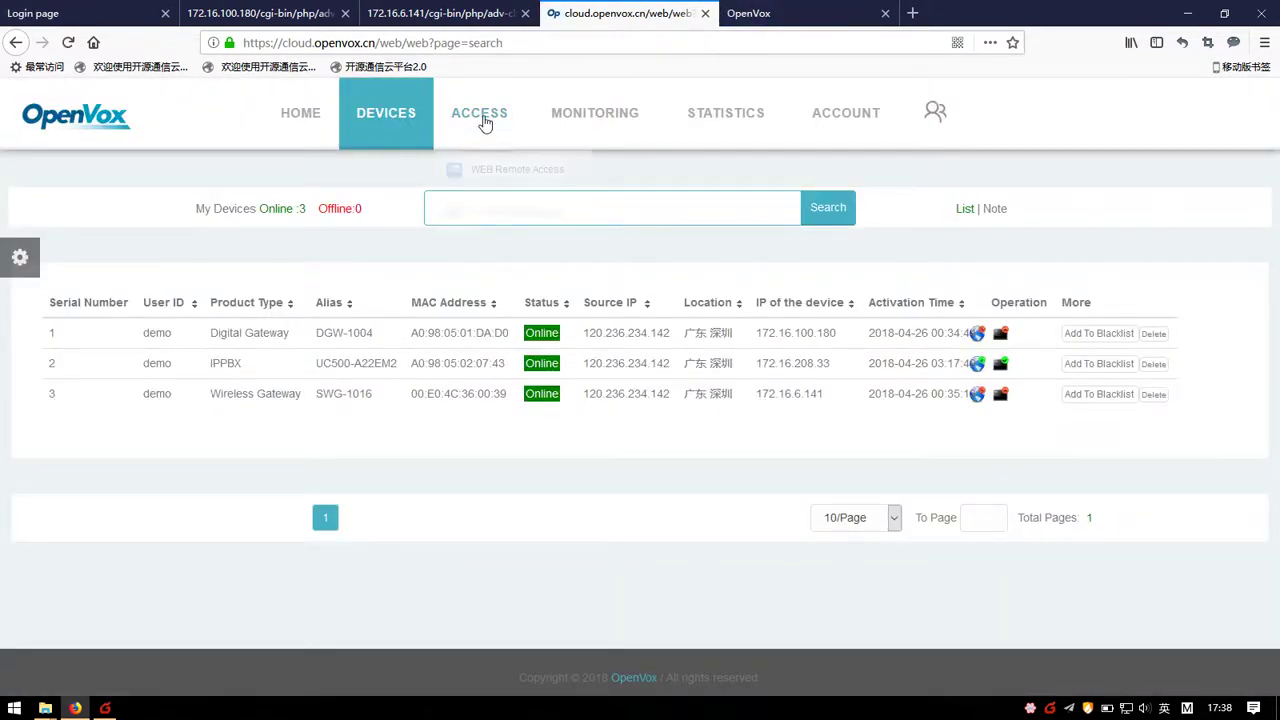
# Step: From ACCESS > WEB Remote Access, connect to UC500-A22EM2, browse Maintenance and Security, then close it
pyautogui.click(492, 170)
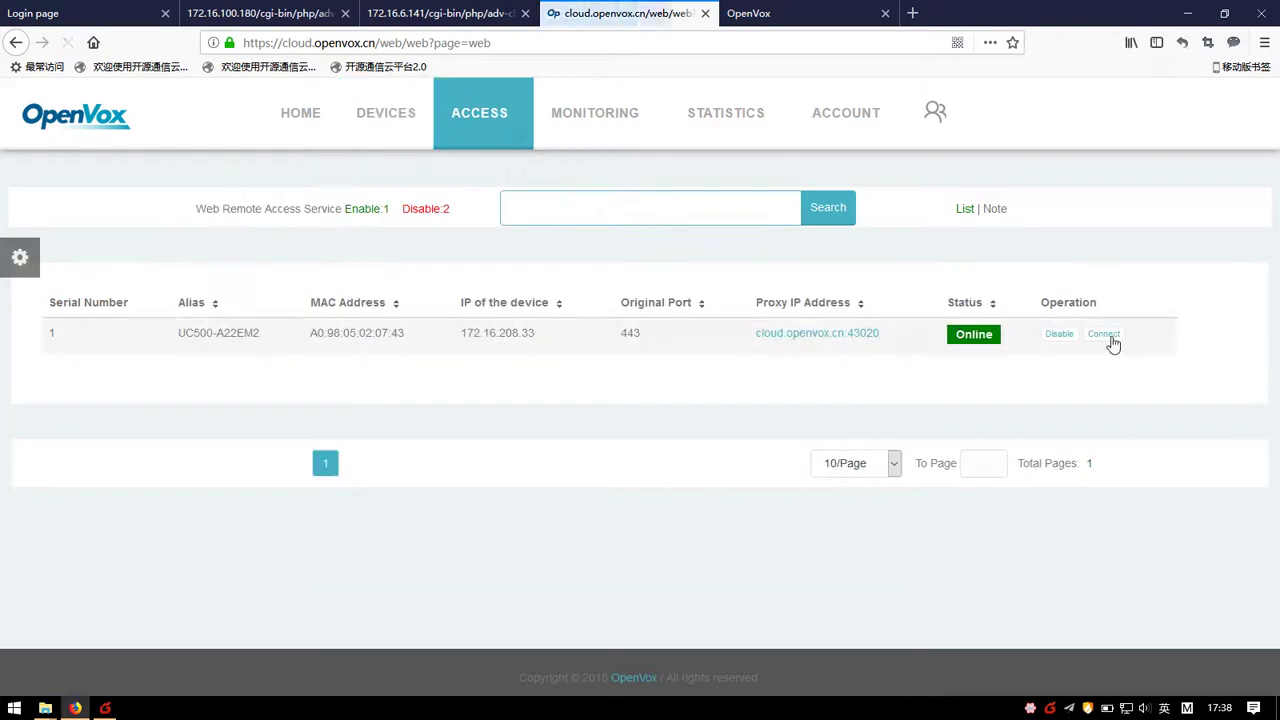
pyautogui.click(1111, 340)
pyautogui.click(960, 13)
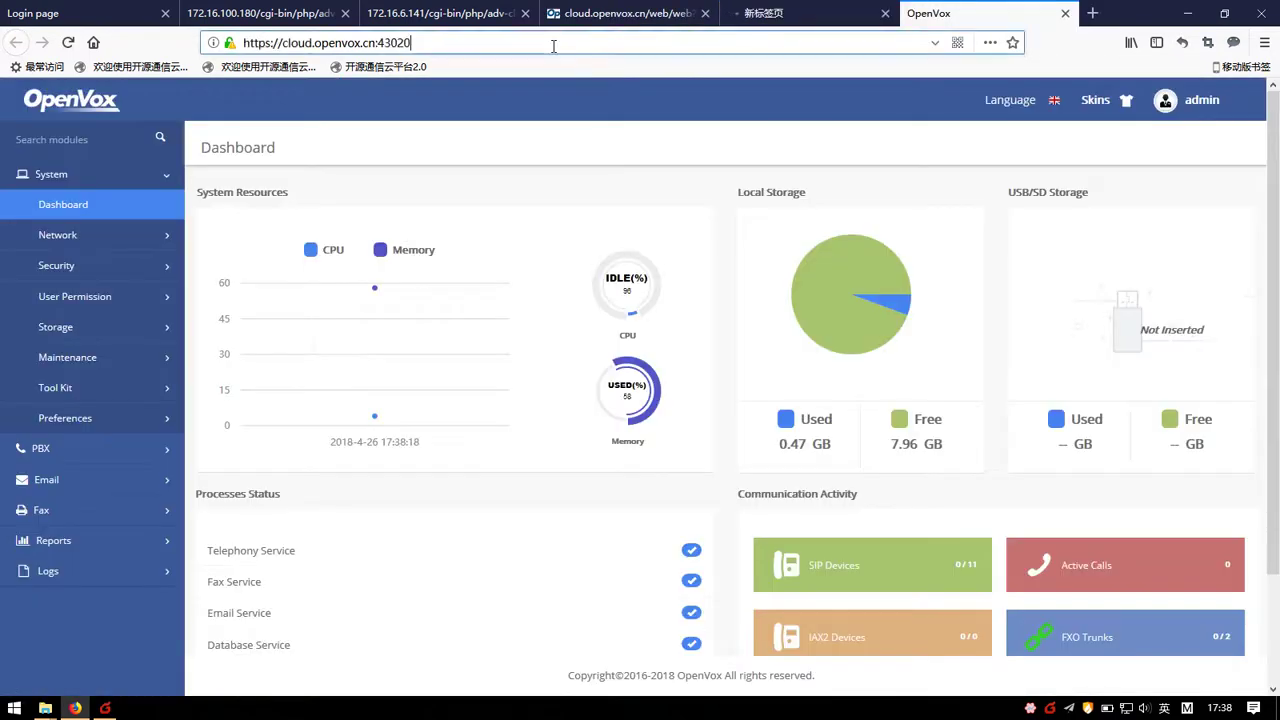
pyautogui.click(806, 14)
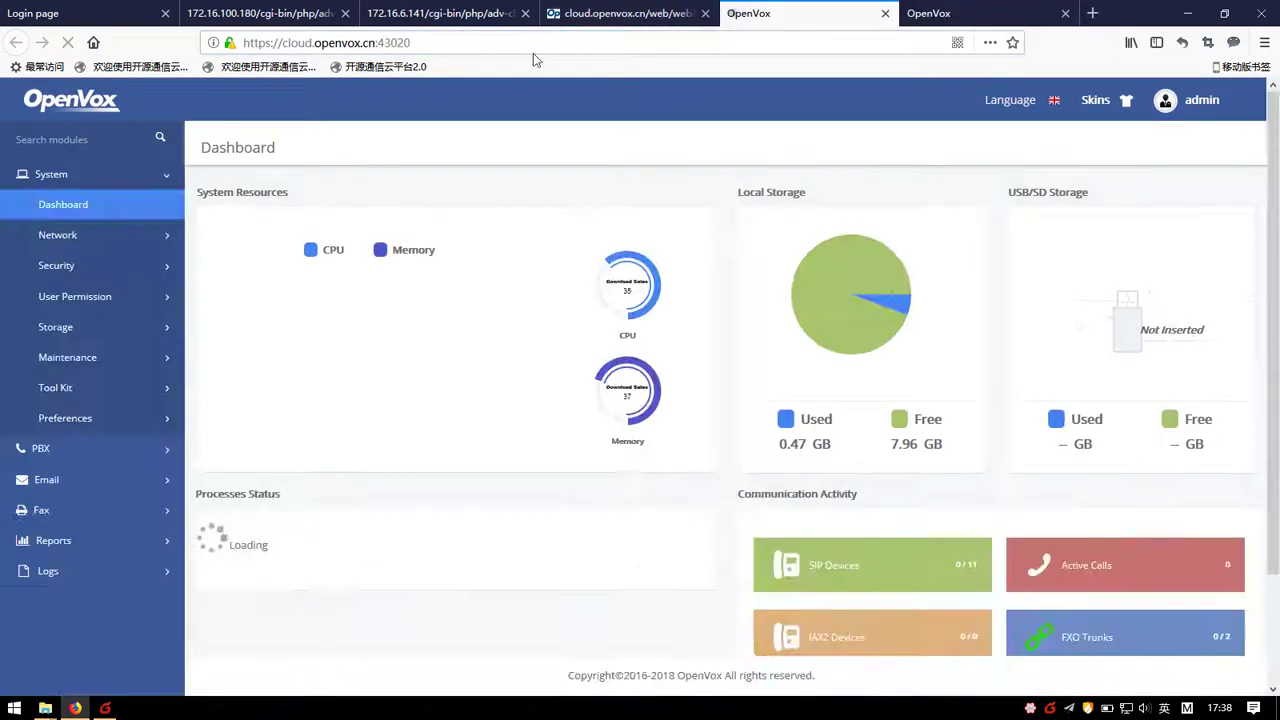
pyautogui.middleClick(898, 20)
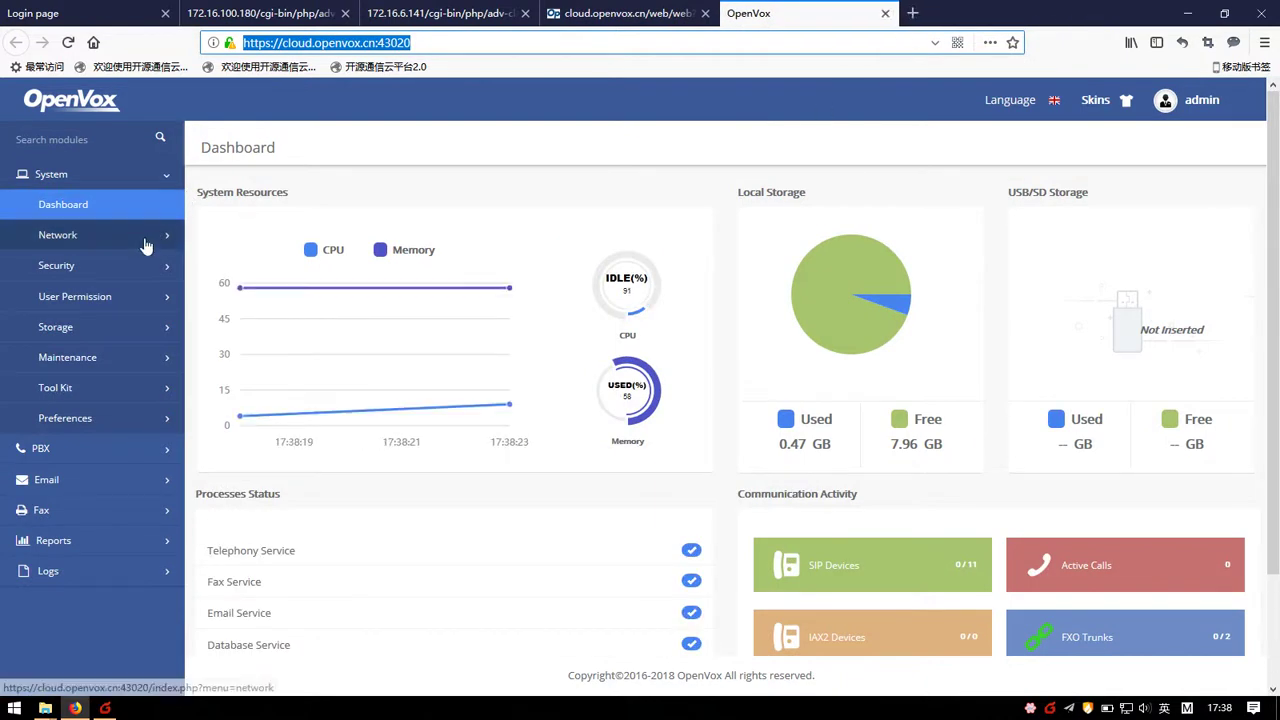
pyautogui.click(110, 362)
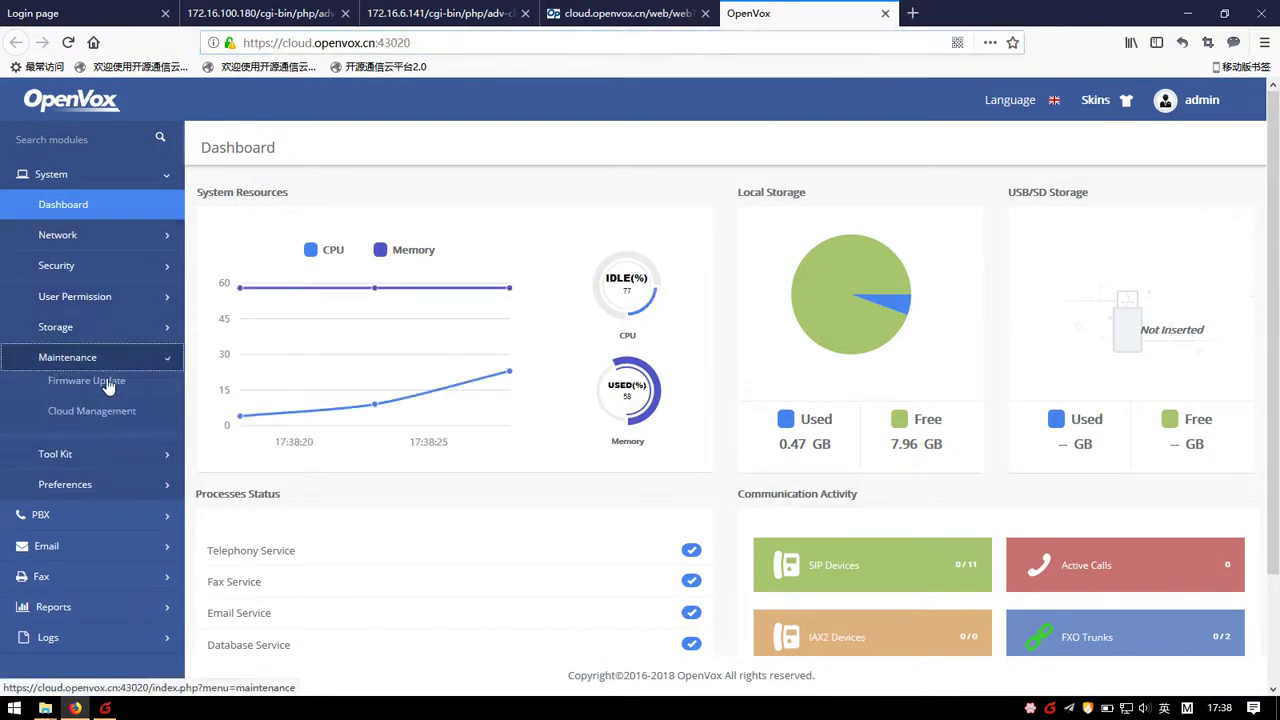
pyautogui.click(85, 268)
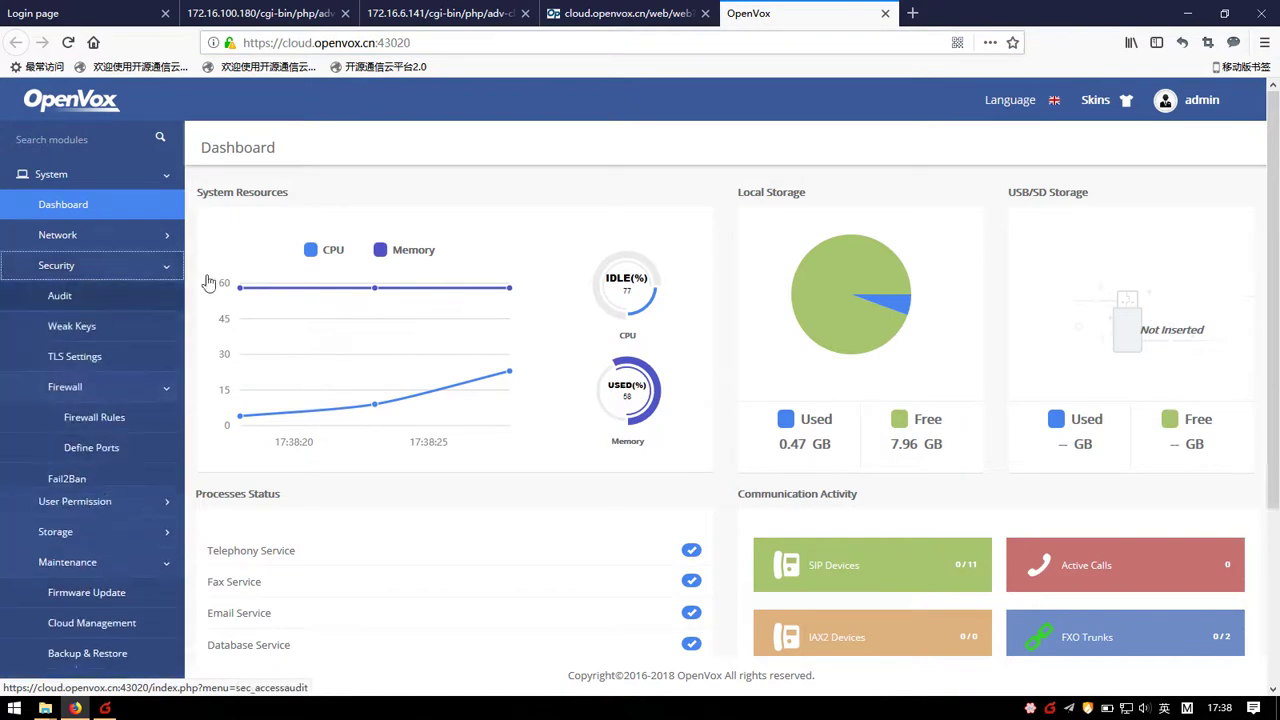
pyautogui.click(886, 14)
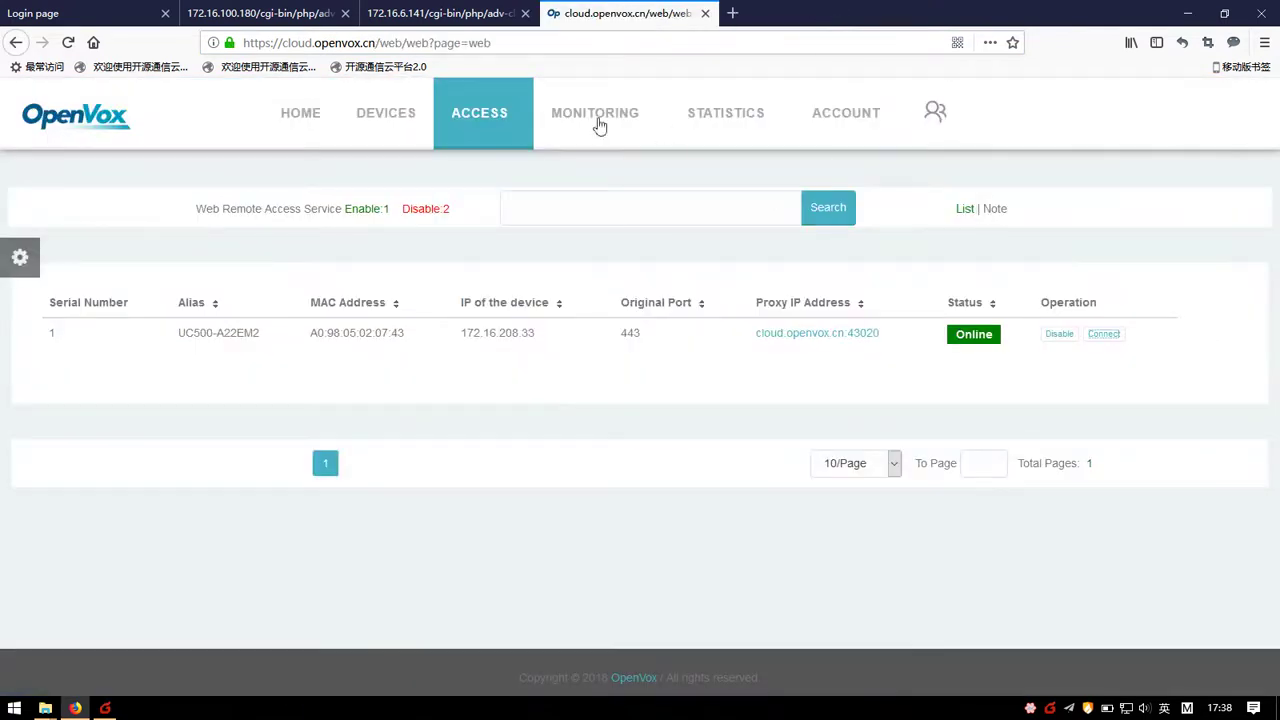
# Step: From ACCESS > SSH Remote Access, connect to UC500-A22EM2 and log in as root
pyautogui.moveTo(498, 131)
pyautogui.click(494, 218)
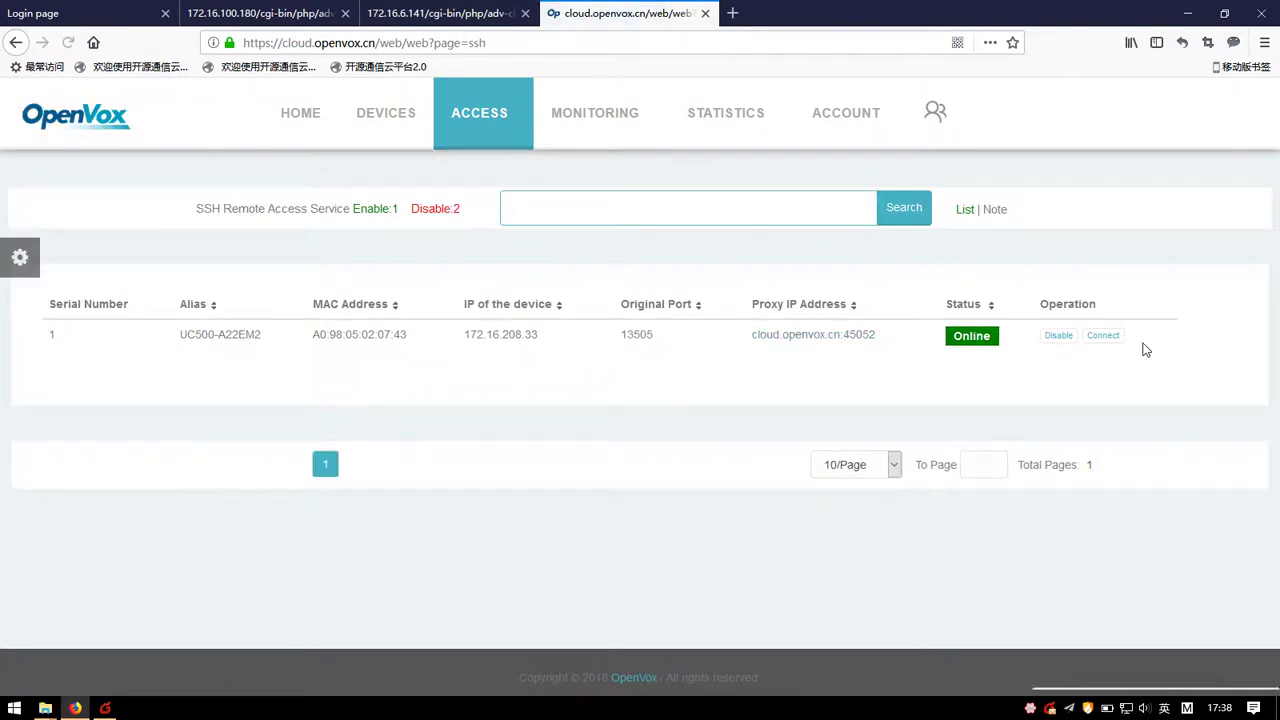
pyautogui.click(1104, 337)
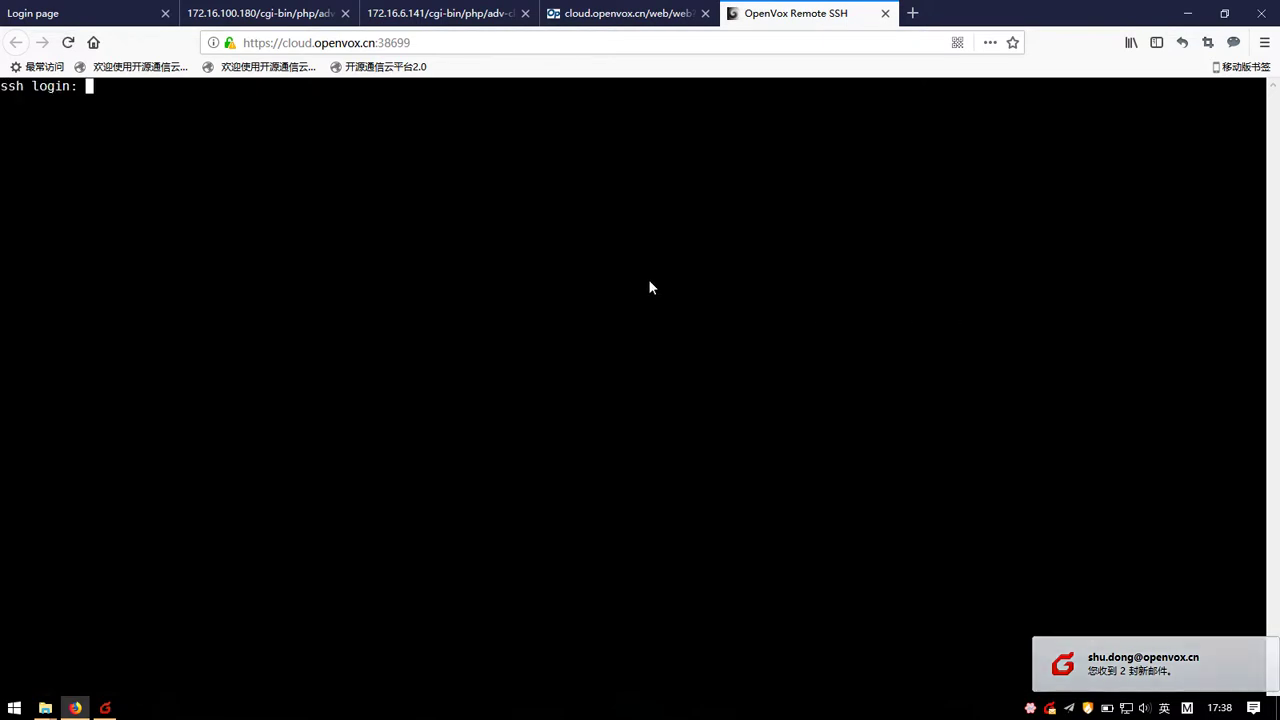
pyautogui.write('root')
pyautogui.press('Return')
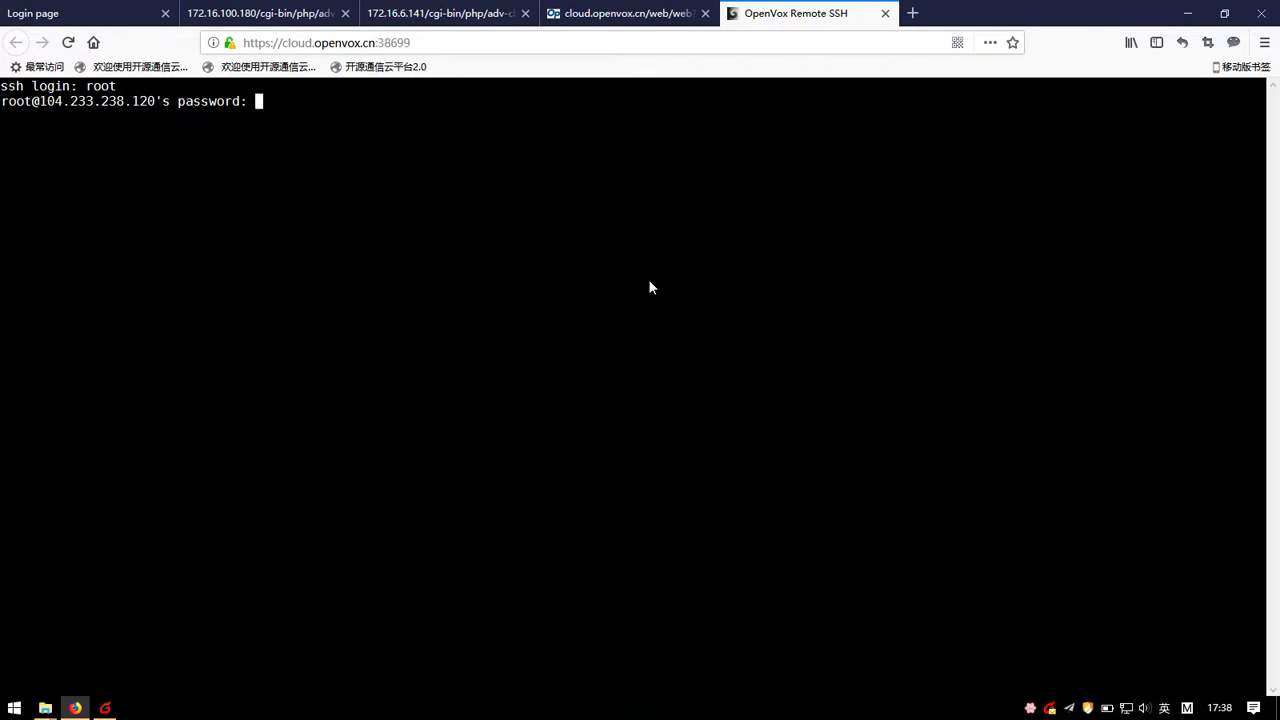
pyautogui.press('Return')
# Step: Run ifconfig, then close the SSH tab and confirm leaving the page
pyautogui.write('ifc')
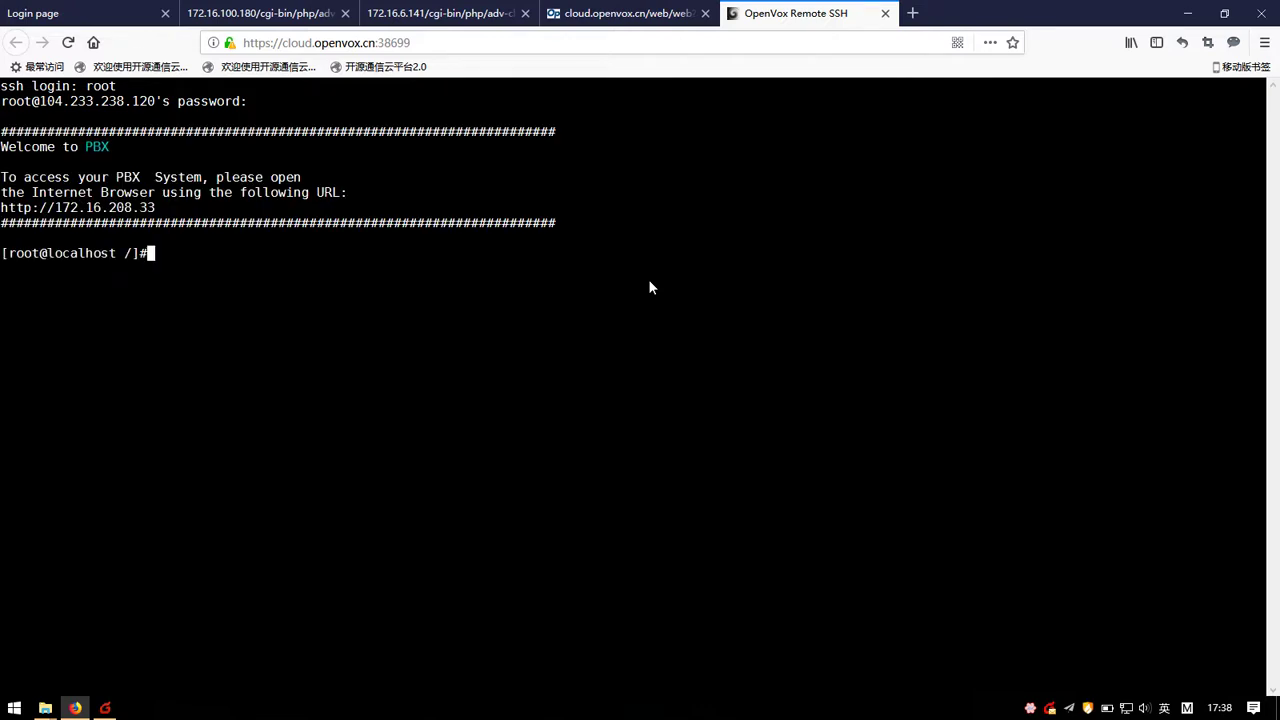
pyautogui.write('onfig')
pyautogui.press('Return')
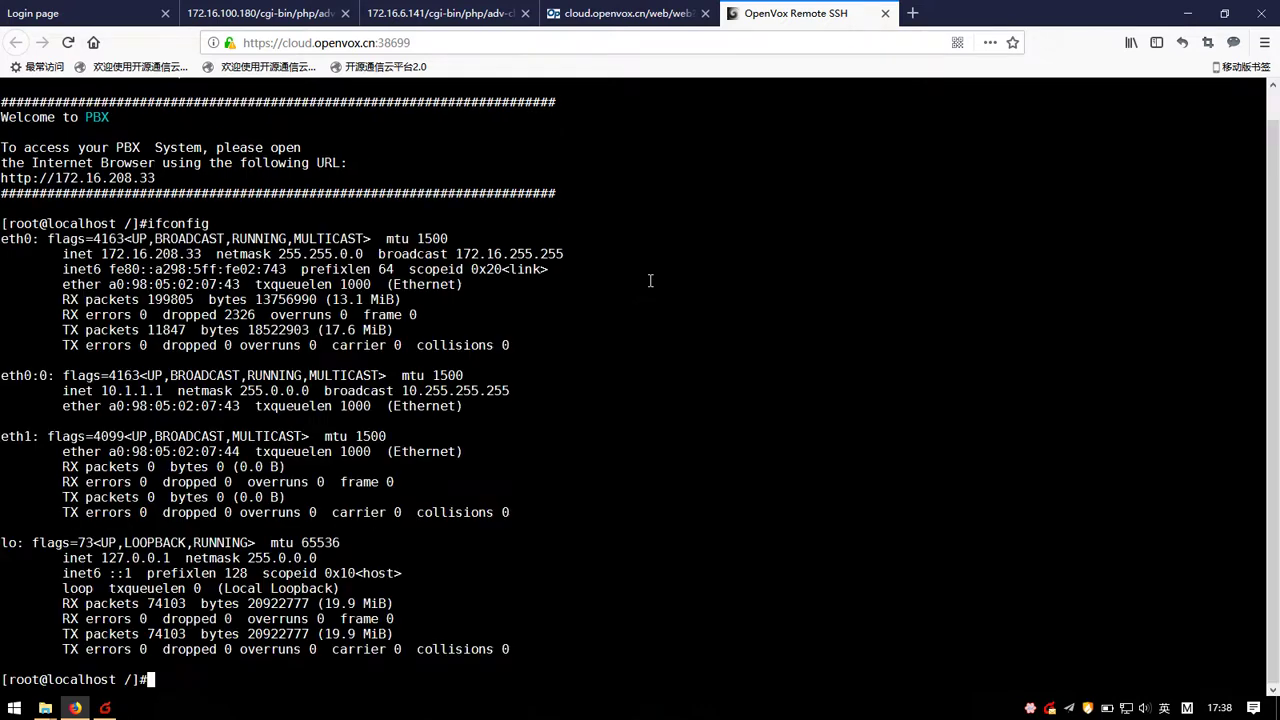
pyautogui.click(885, 14)
pyautogui.click(660, 334)
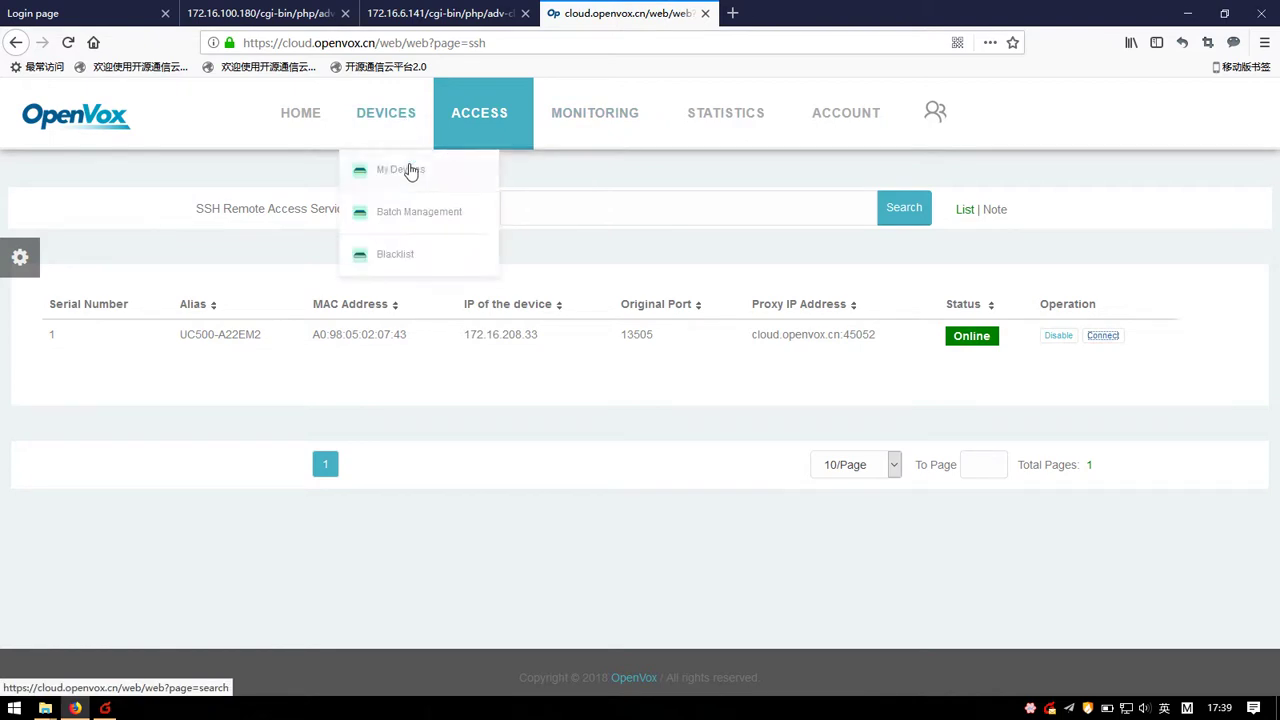
# Step: Go from My Devices to DEVICES > Batch Management
pyautogui.click(403, 150)
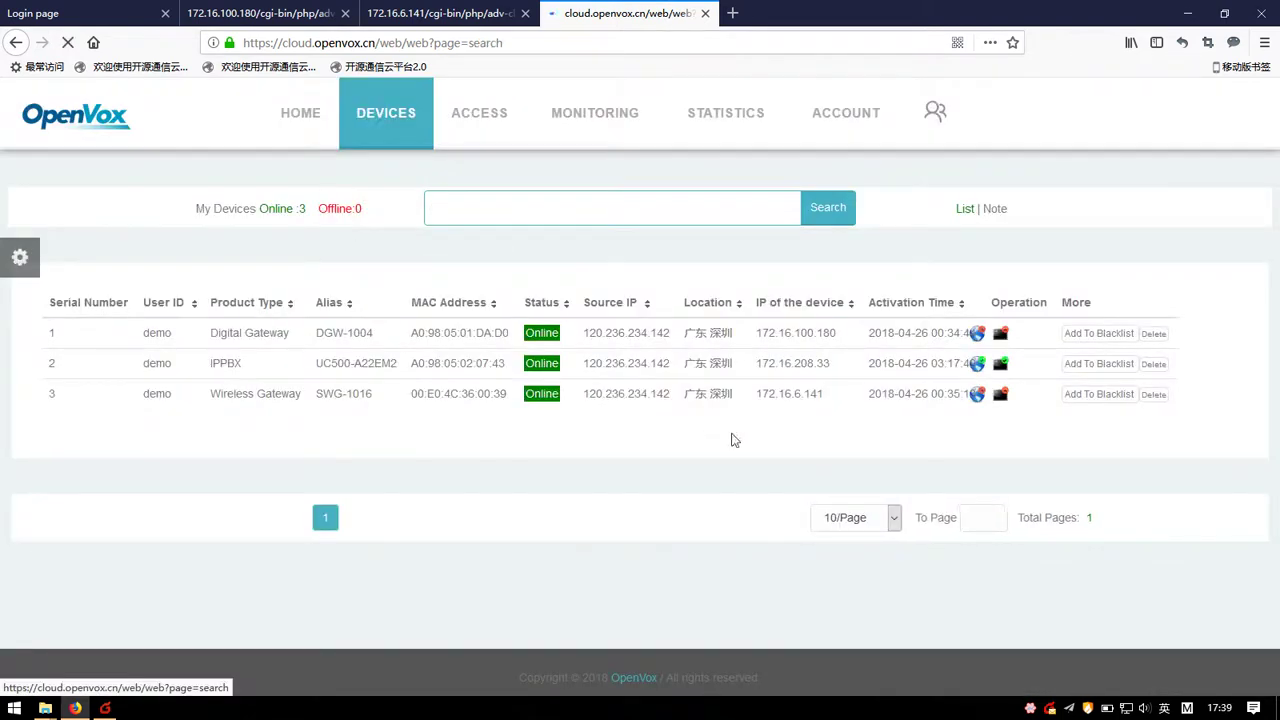
pyautogui.moveTo(414, 114)
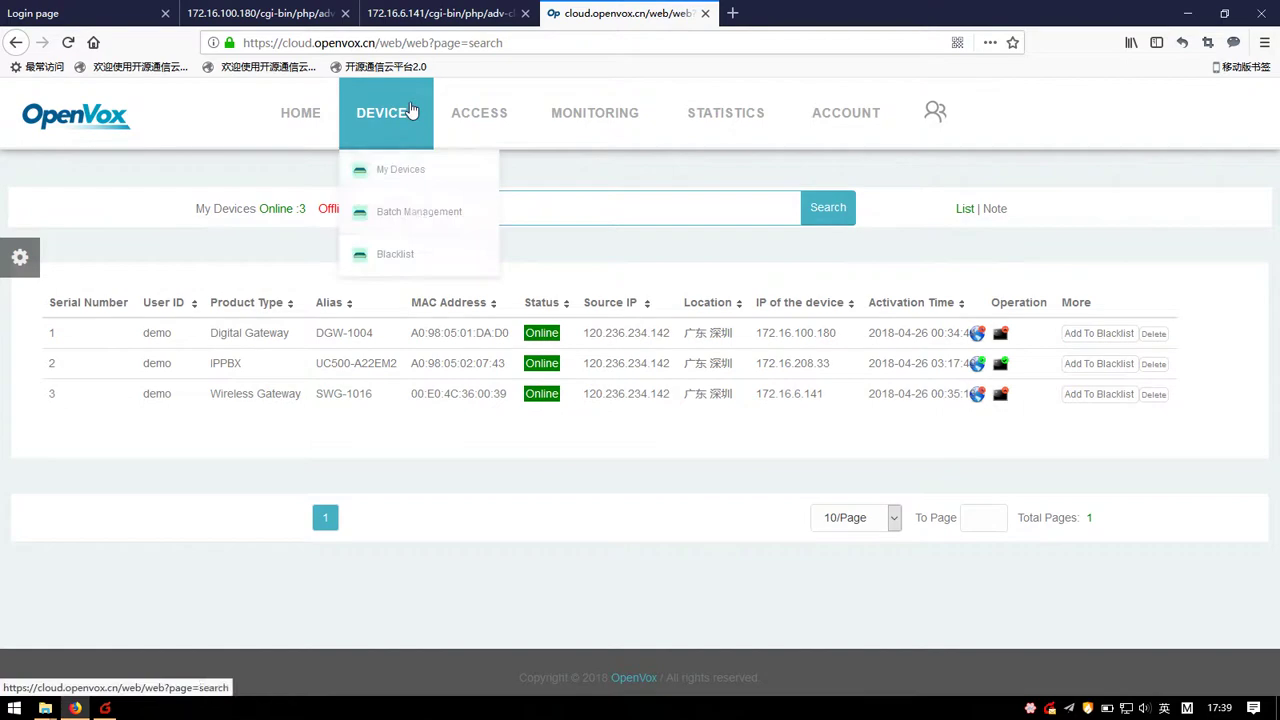
pyautogui.click(418, 221)
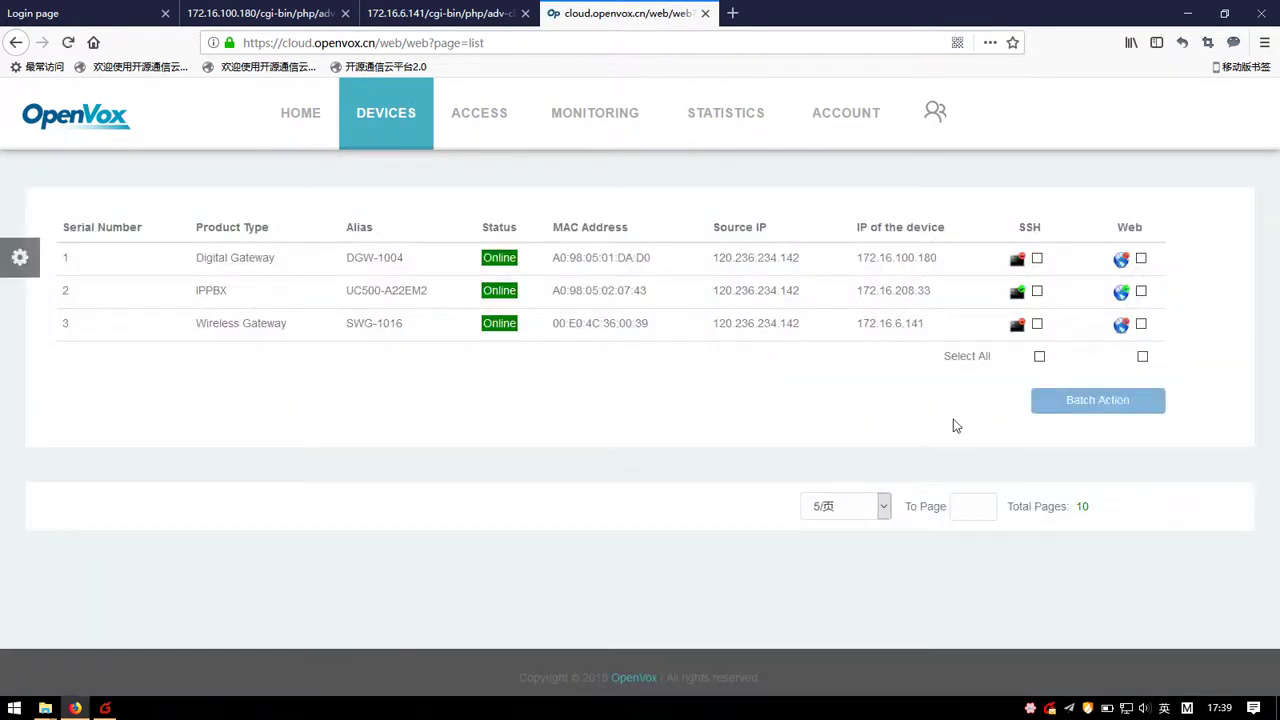
# Step: Tick SSH and Web for DGW-1004 and UC500-A22EM2 only, run Batch Action, and close the results
pyautogui.click(1039, 357)
pyautogui.click(1142, 356)
pyautogui.click(1038, 324)
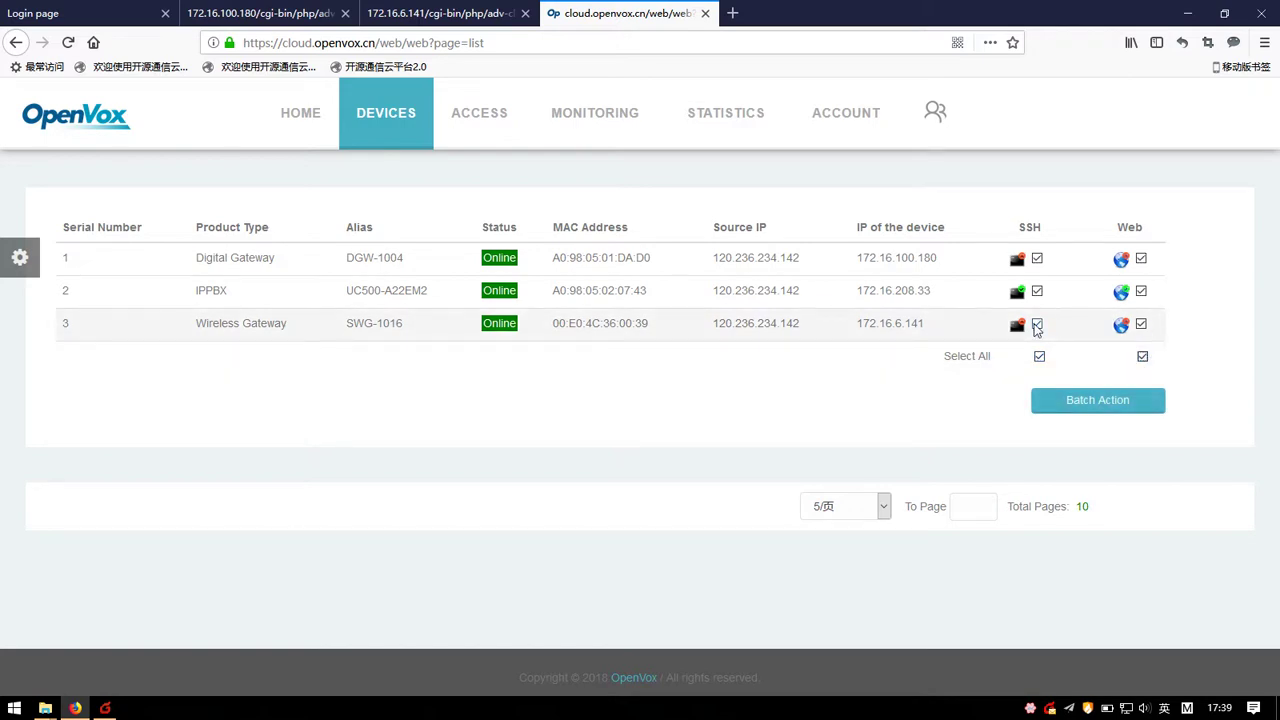
pyautogui.click(1141, 323)
pyautogui.click(1141, 291)
pyautogui.click(1038, 291)
pyautogui.click(1037, 291)
pyautogui.click(1141, 291)
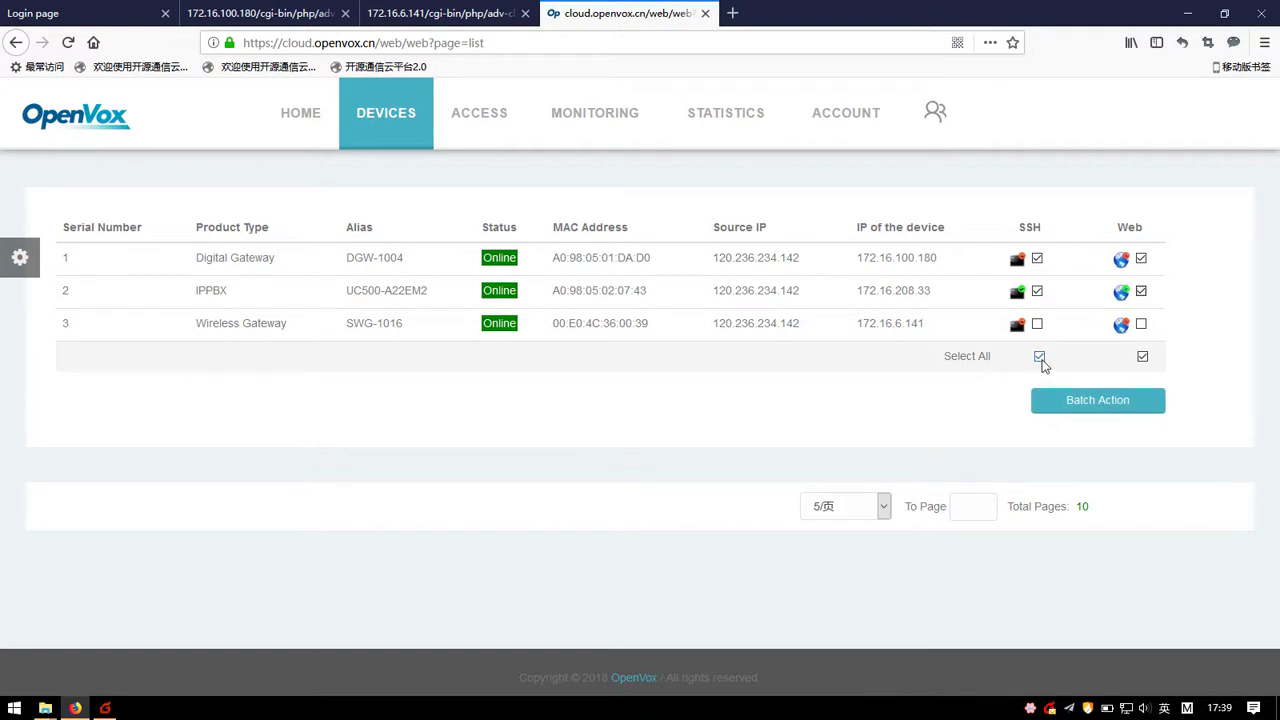
pyautogui.click(1082, 404)
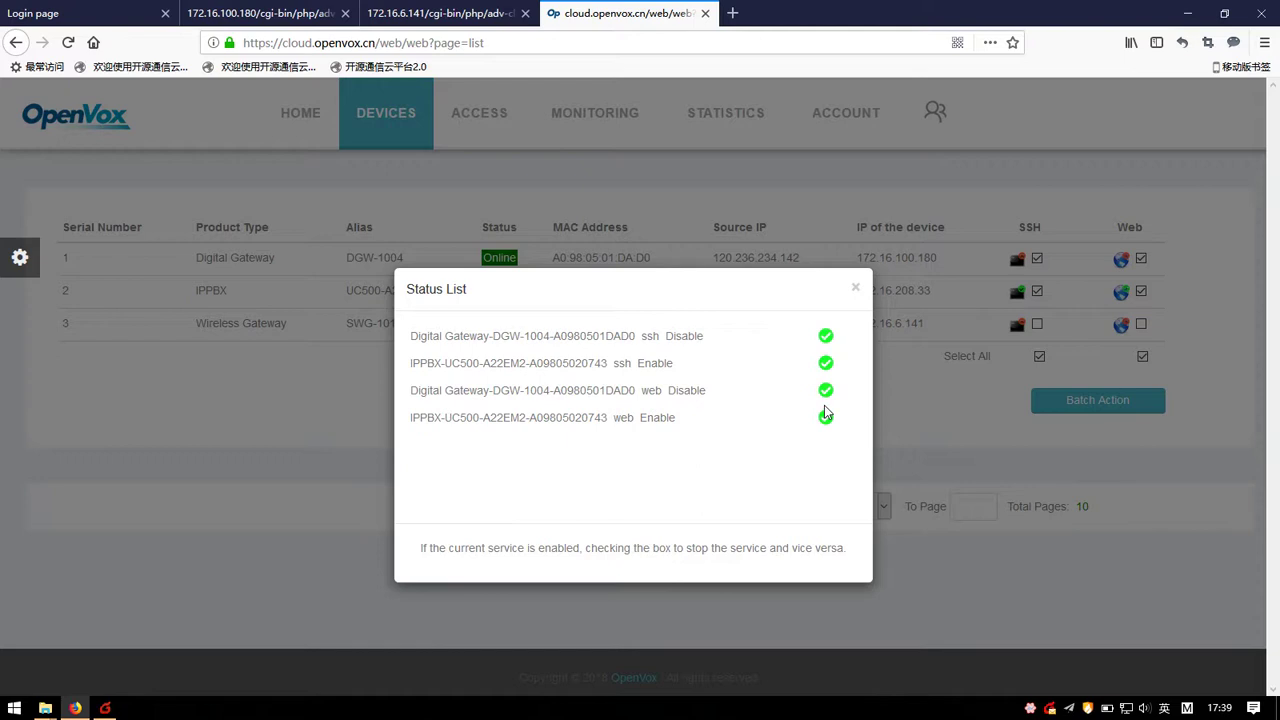
pyautogui.click(855, 290)
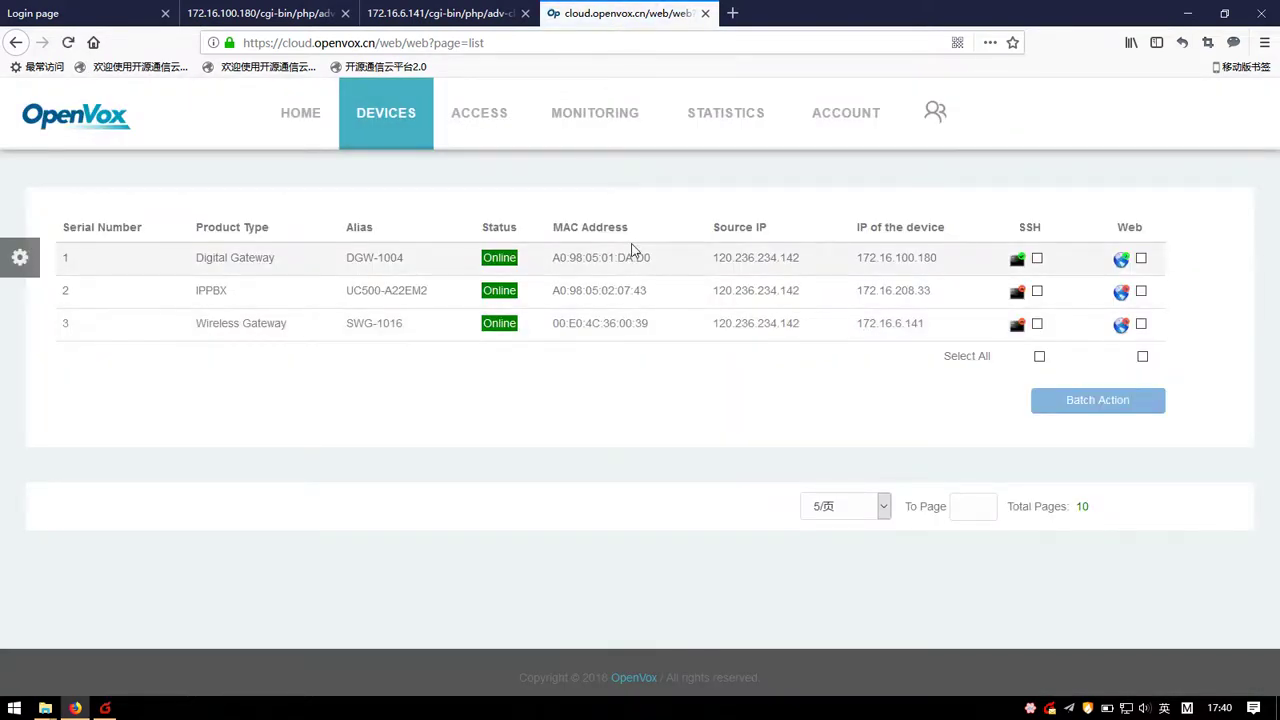
# Step: In DEVICES > My Devices, delete the UC500-A22EM2 row from the More column
pyautogui.moveTo(418, 108)
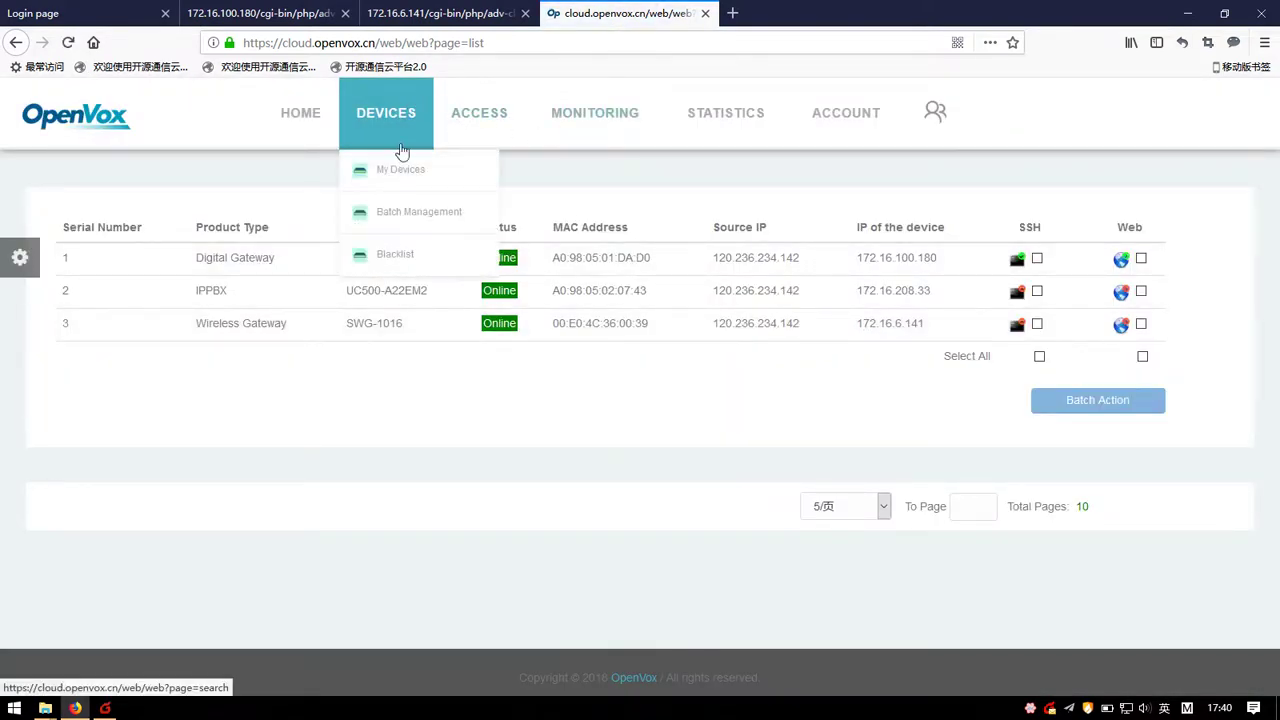
pyautogui.click(397, 183)
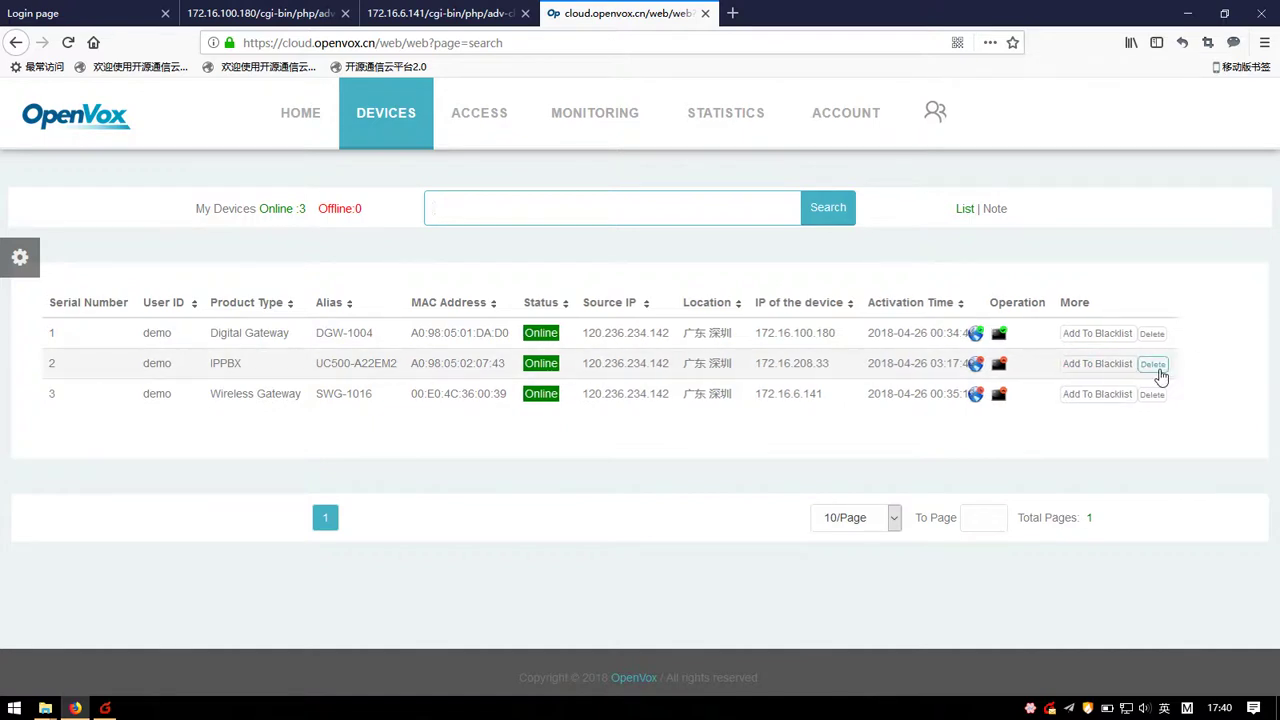
pyautogui.click(1155, 366)
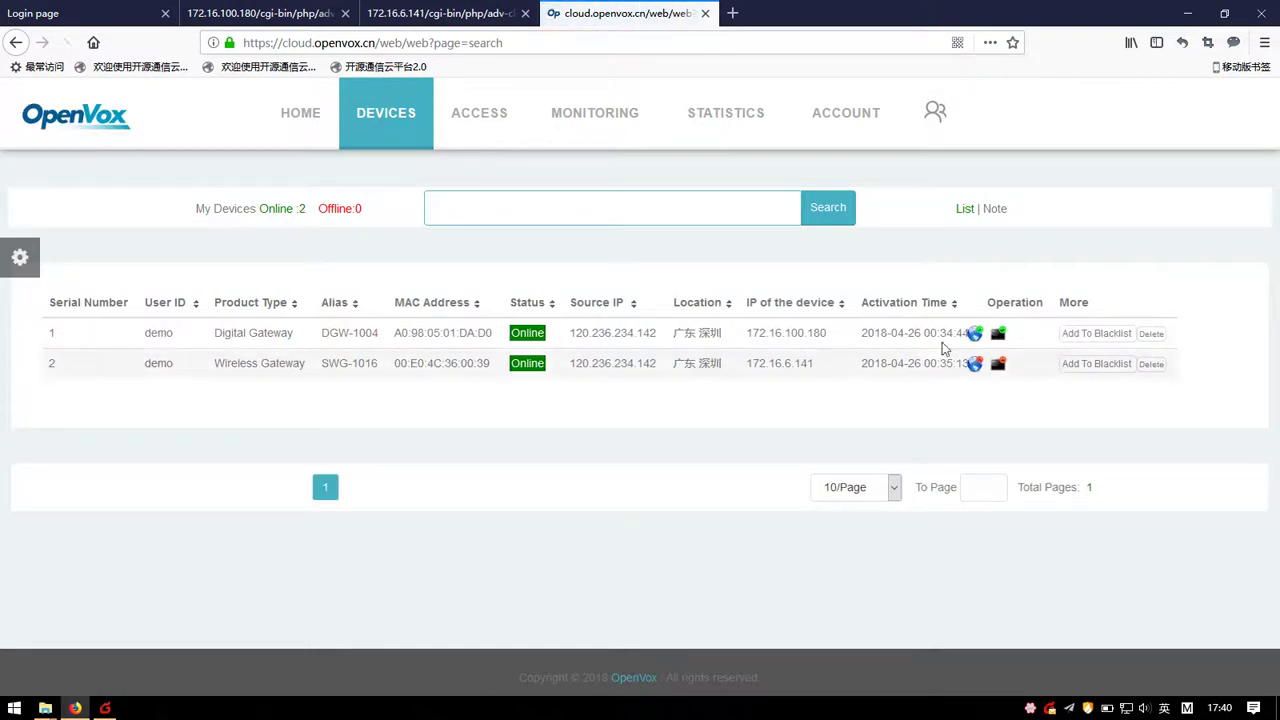
# Step: Log into PBX Management and go to Maintenance > Cloud Management
pyautogui.click(80, 13)
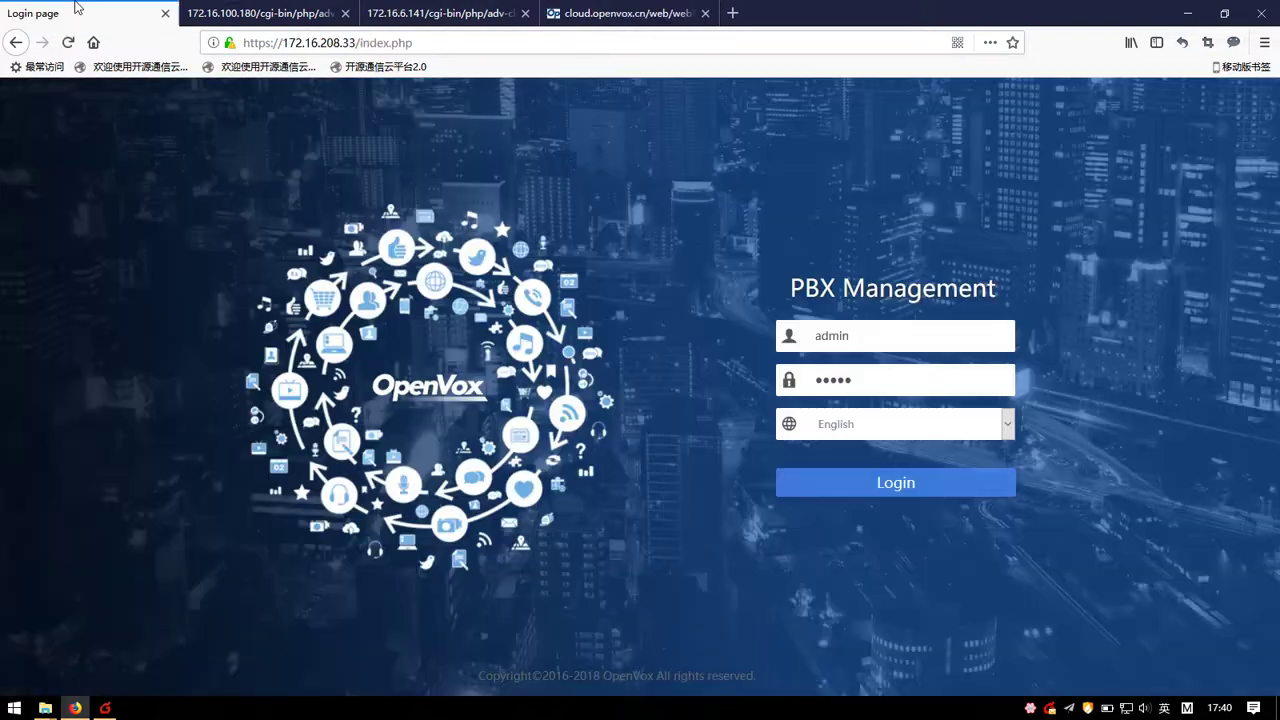
pyautogui.click(862, 476)
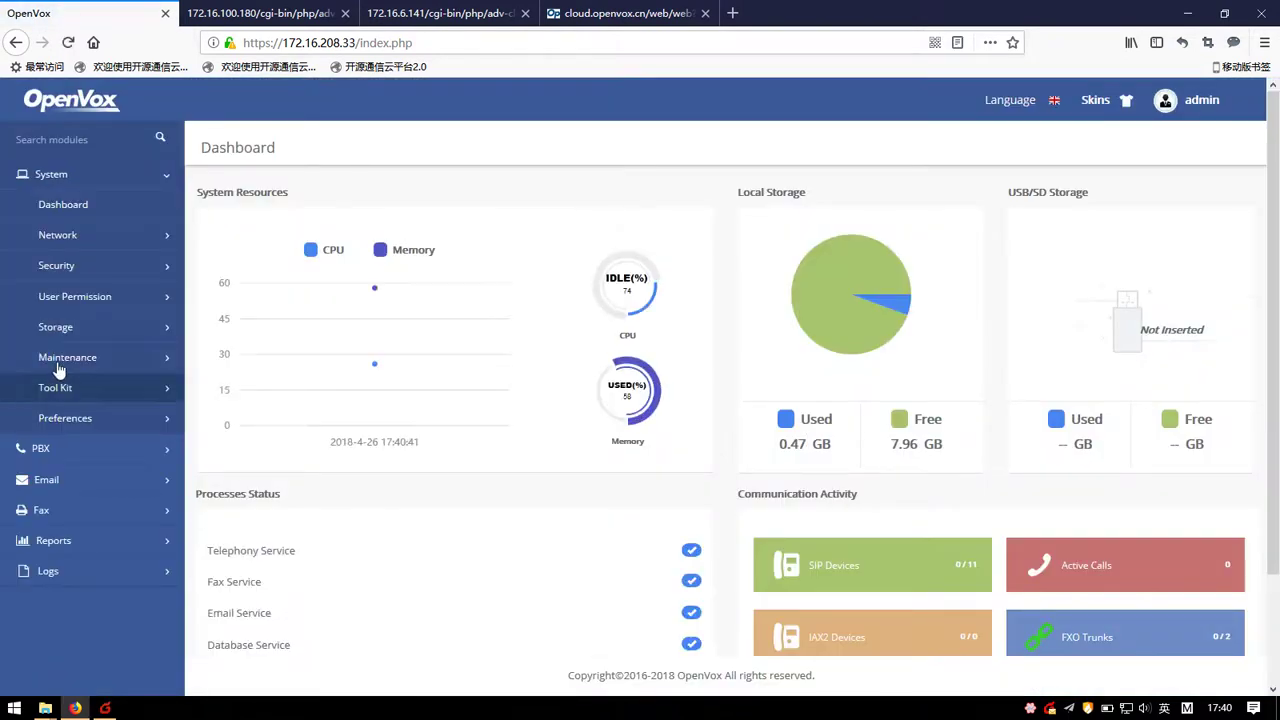
pyautogui.click(58, 360)
pyautogui.click(92, 419)
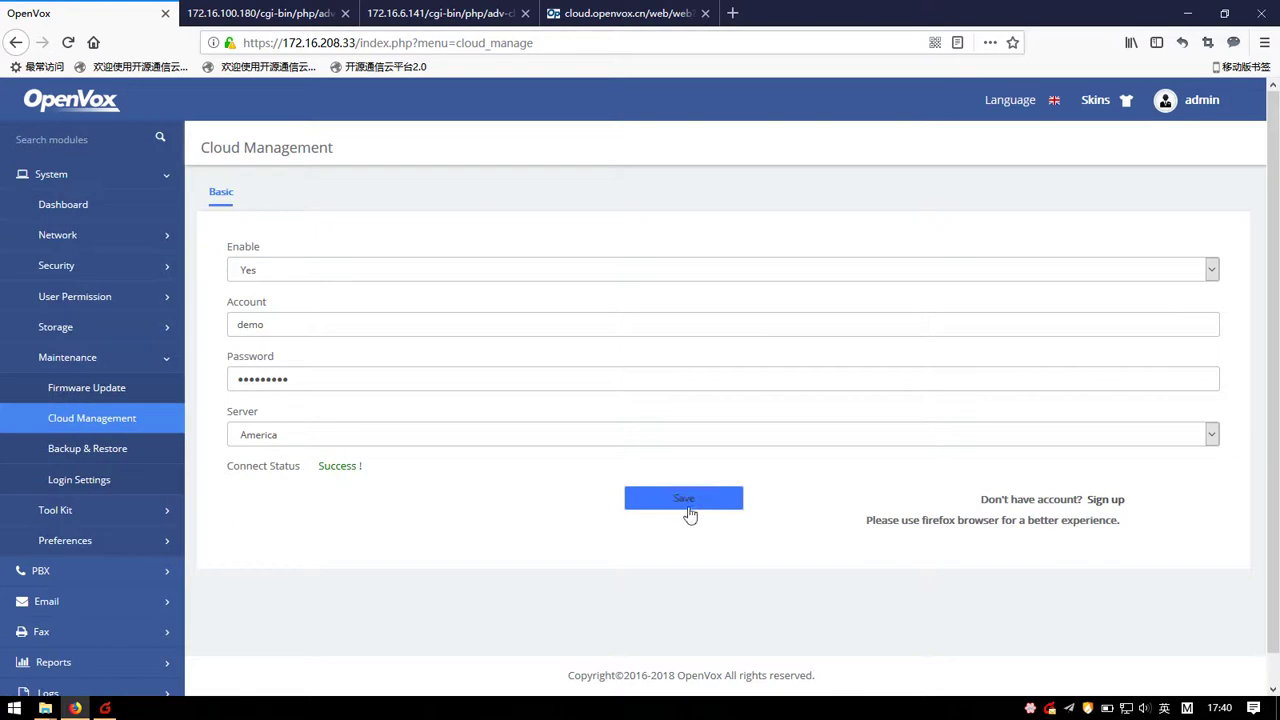
pyautogui.click(684, 498)
pyautogui.click(385, 185)
pyautogui.click(625, 13)
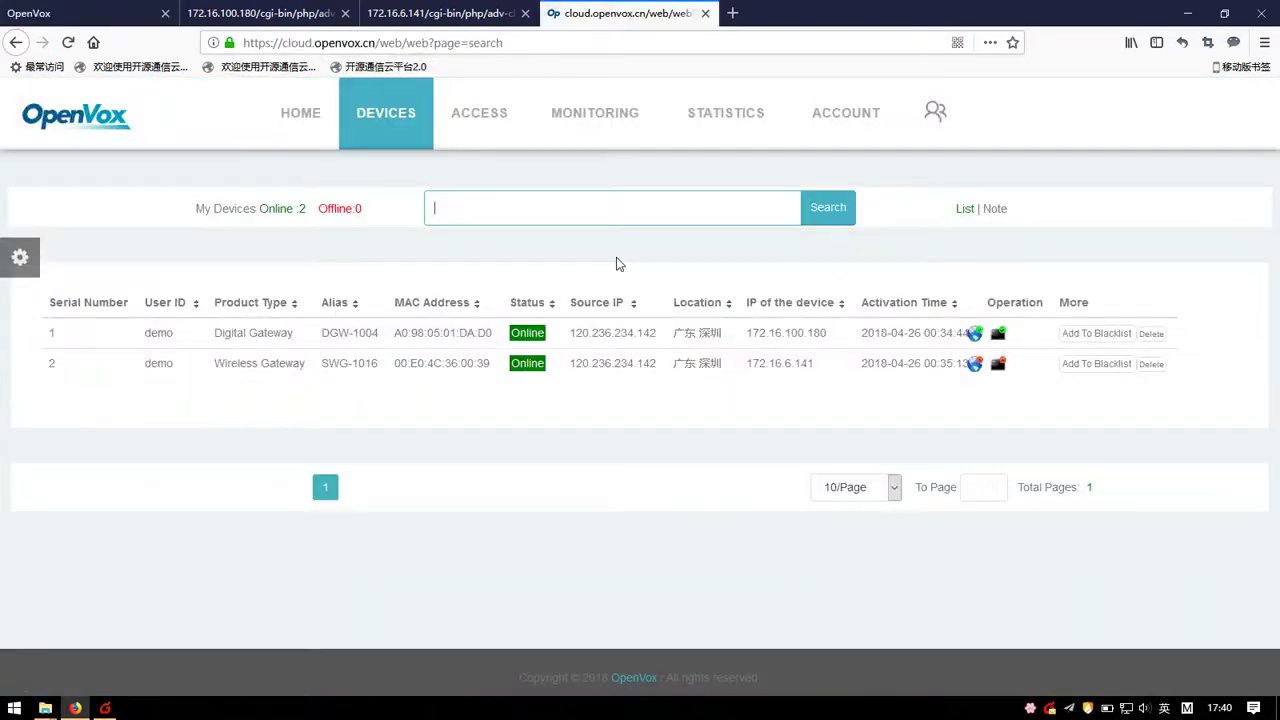
pyautogui.click(396, 118)
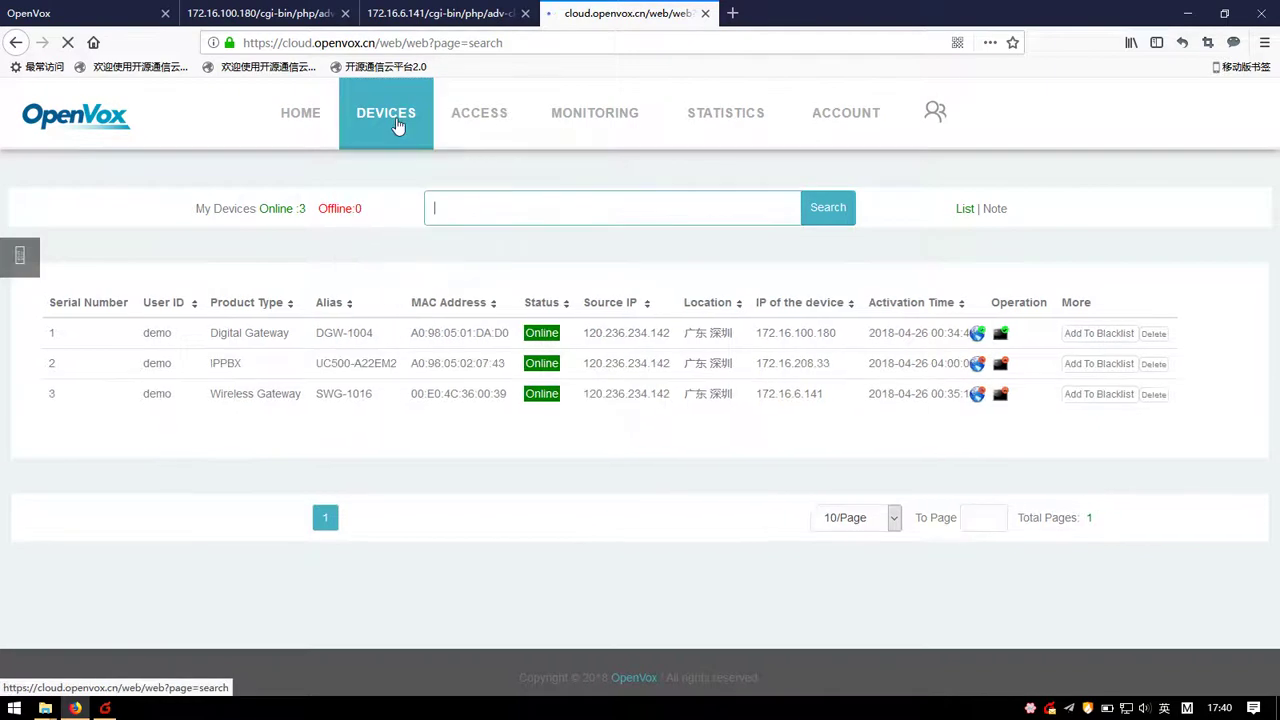
# Step: Add UC500-A22EM2 to the blacklist from the My Devices list
pyautogui.moveTo(226, 363); pyautogui.dragTo(908, 367)
pyautogui.click(910, 368)
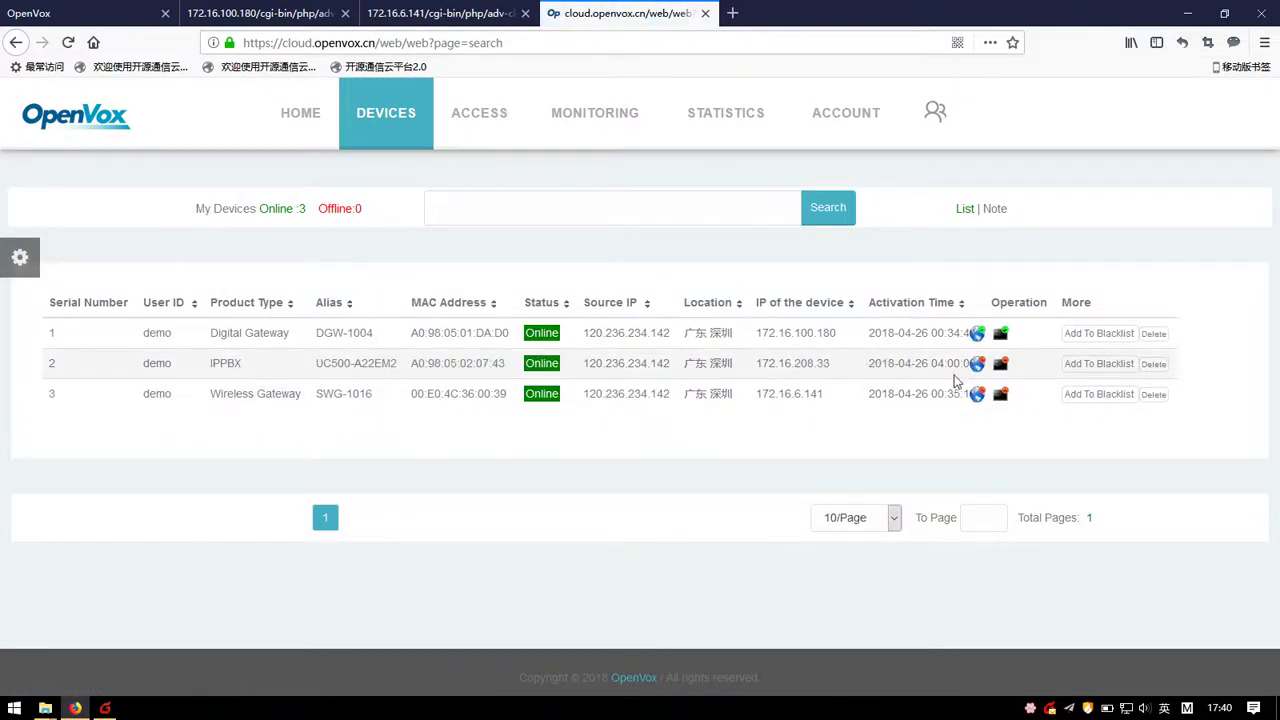
pyautogui.click(1093, 366)
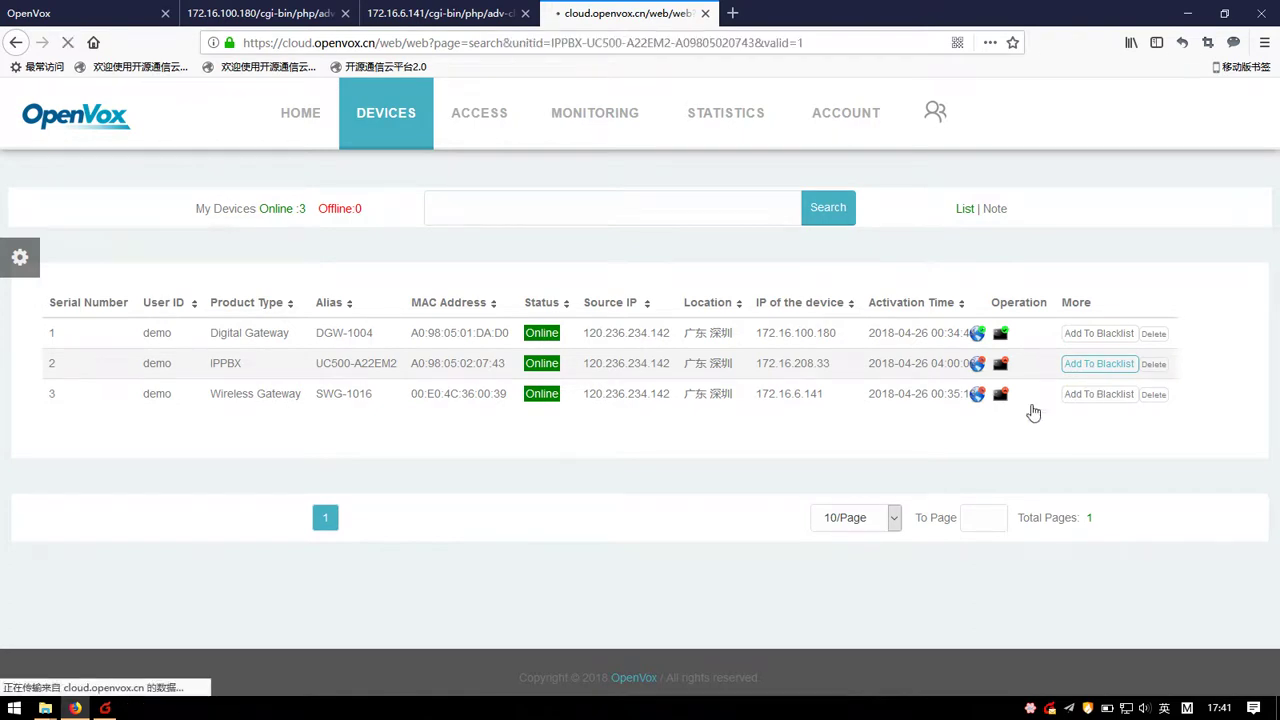
# Step: Resave and retry the PBX cloud connection, then reload My Devices to confirm the IPPBX is gone
pyautogui.click(90, 13)
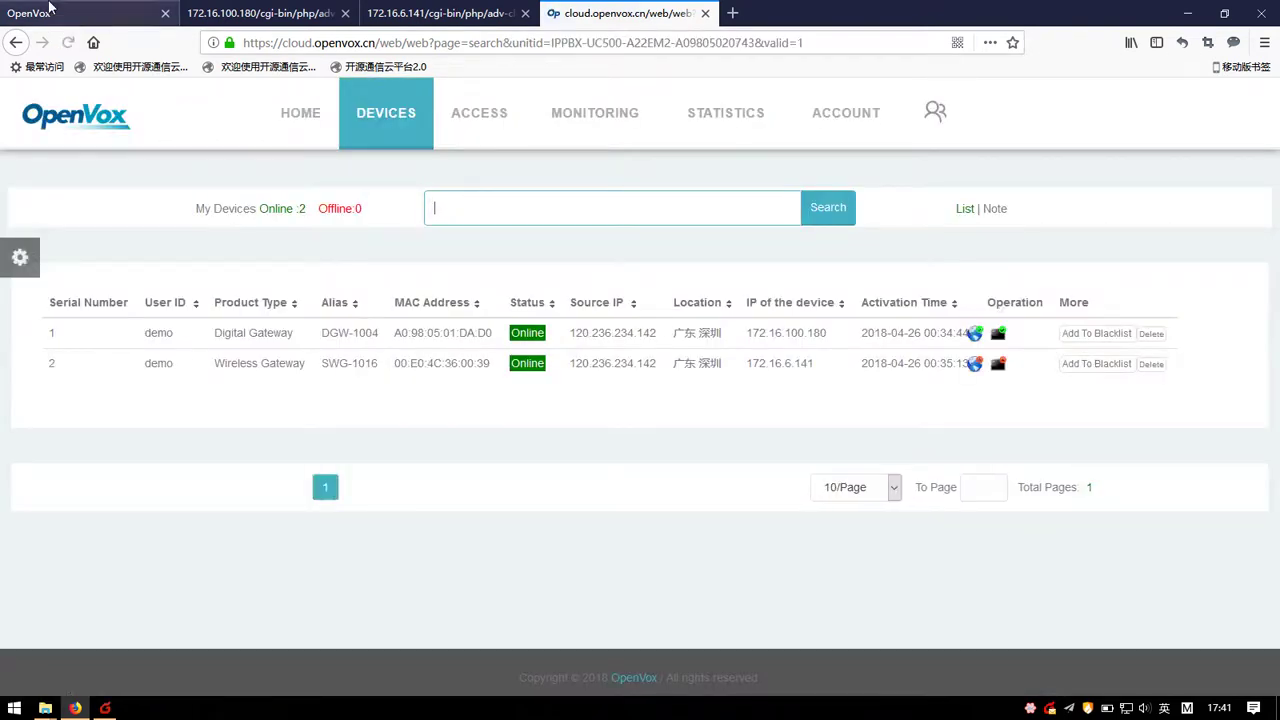
pyautogui.click(686, 500)
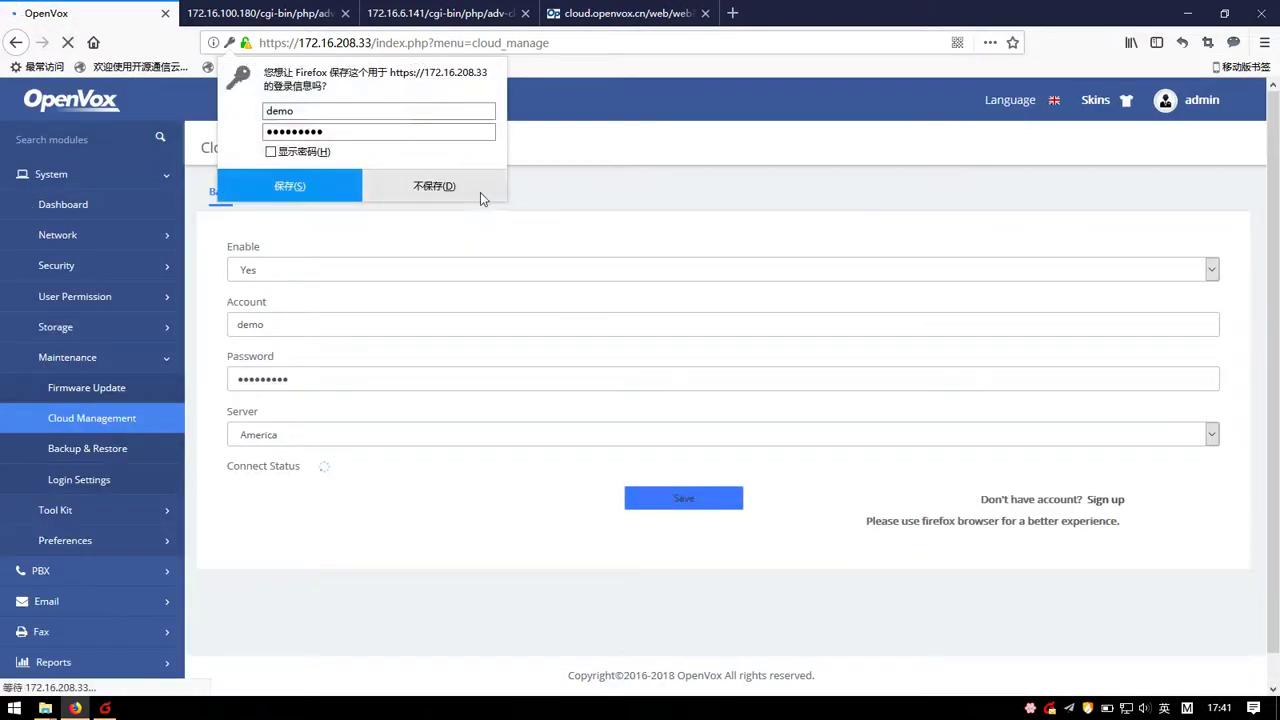
pyautogui.click(480, 192)
pyautogui.click(62, 418)
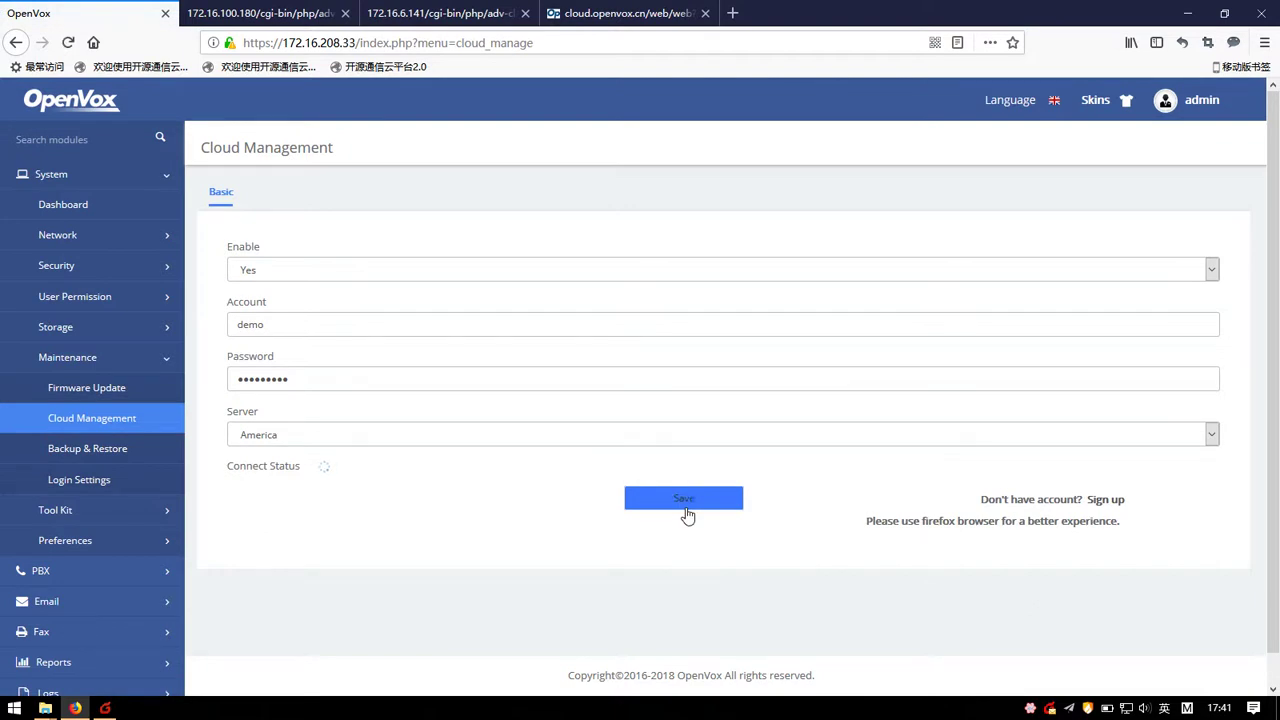
pyautogui.click(687, 514)
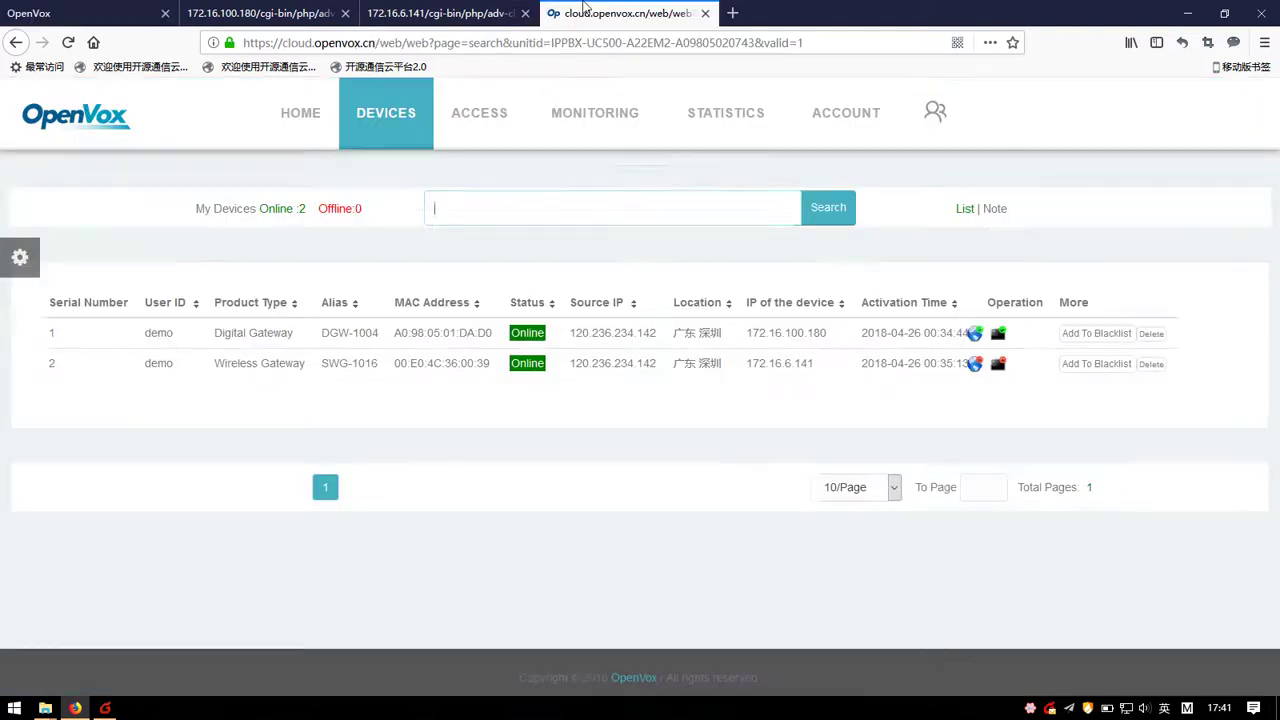
pyautogui.click(620, 13)
pyautogui.click(405, 168)
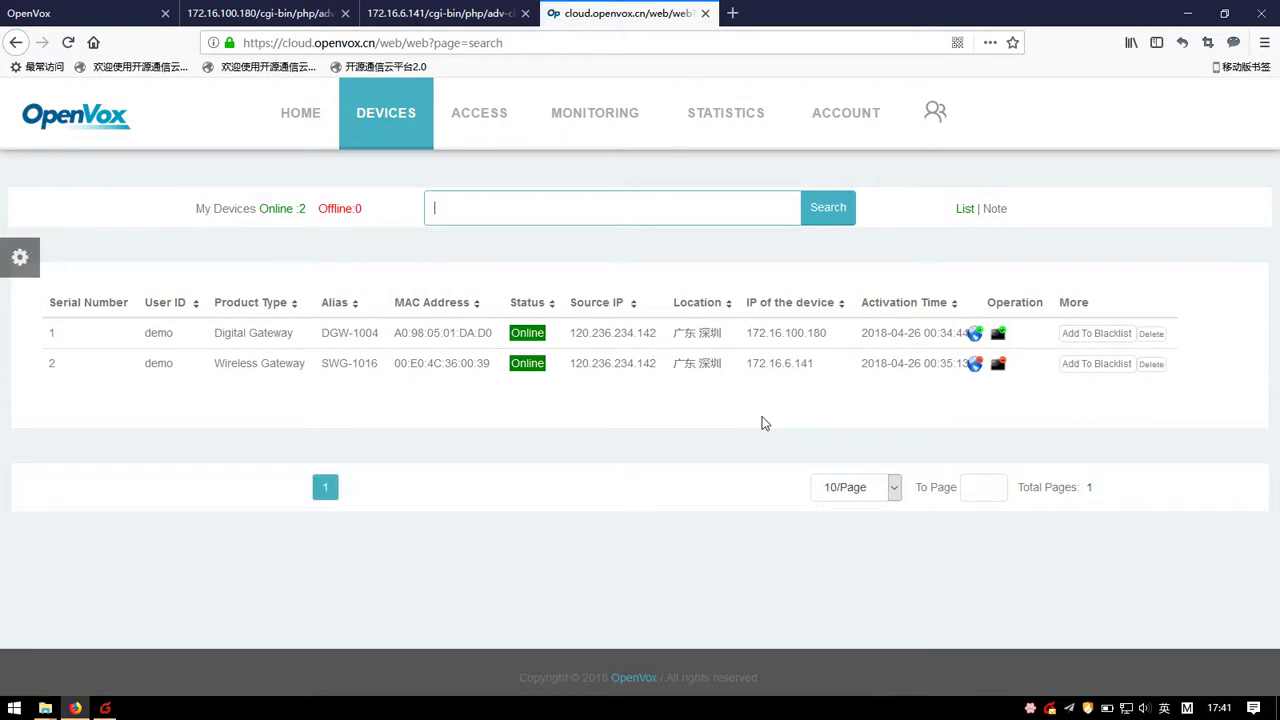
# Step: Remove UC500-A22EM2 via DEVICES > Blacklist's Remove From Blacklist, leaving the blacklist empty
pyautogui.moveTo(395, 122)
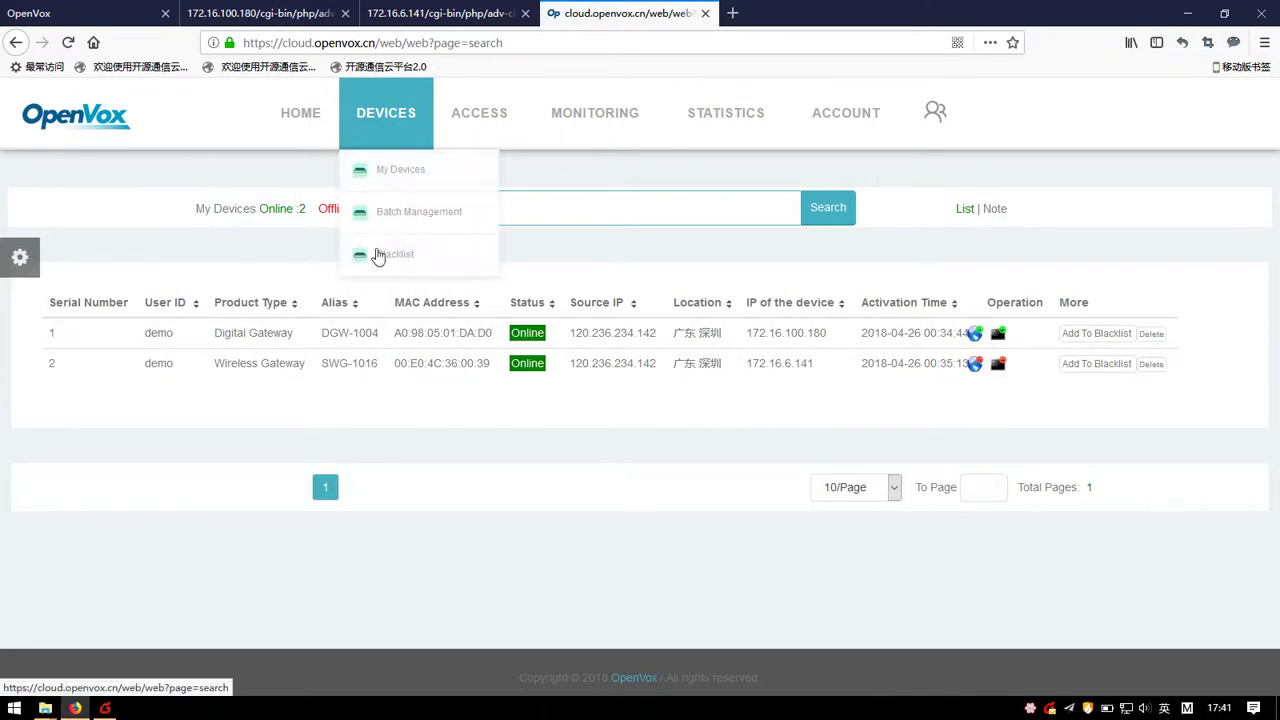
pyautogui.click(381, 257)
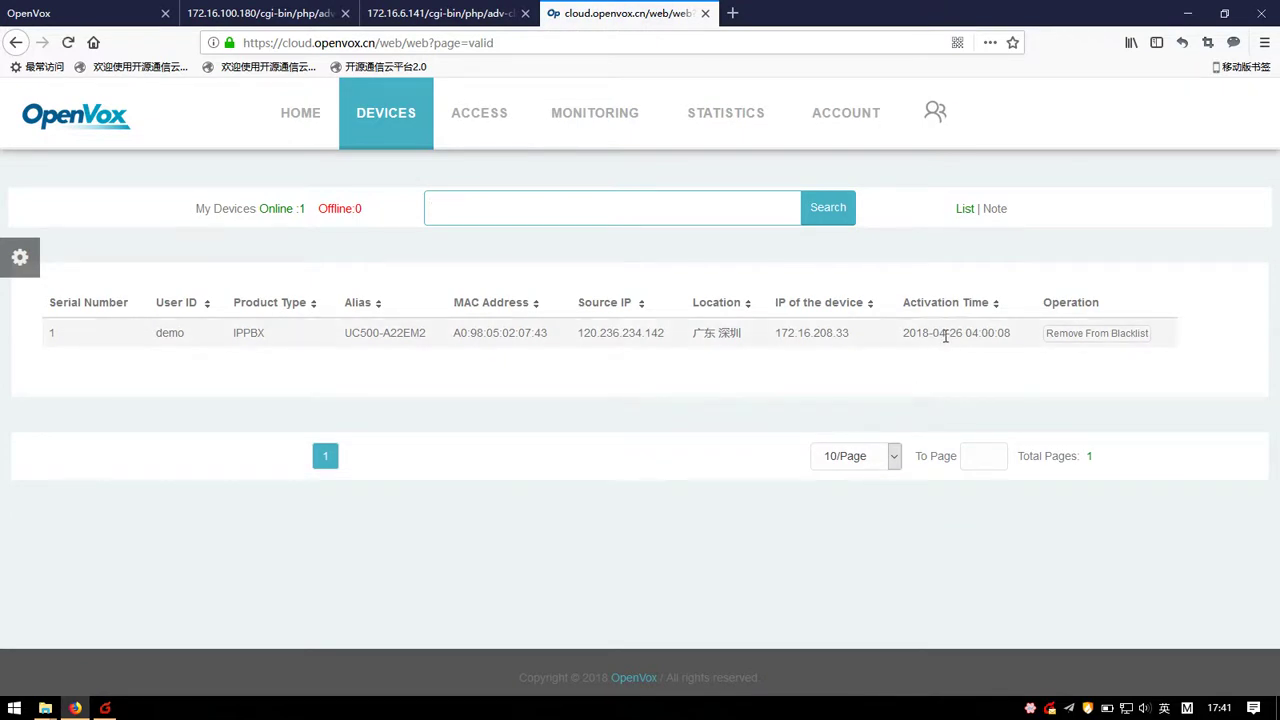
pyautogui.click(1107, 346)
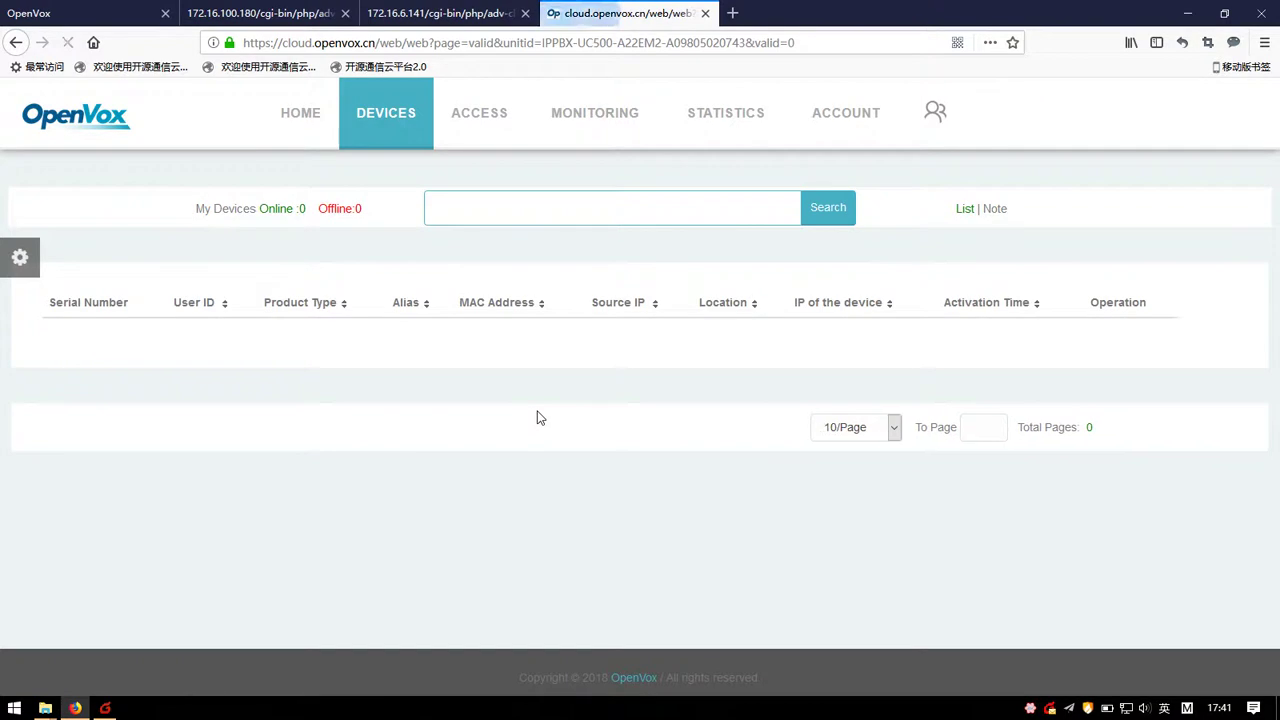
pyautogui.moveTo(428, 127)
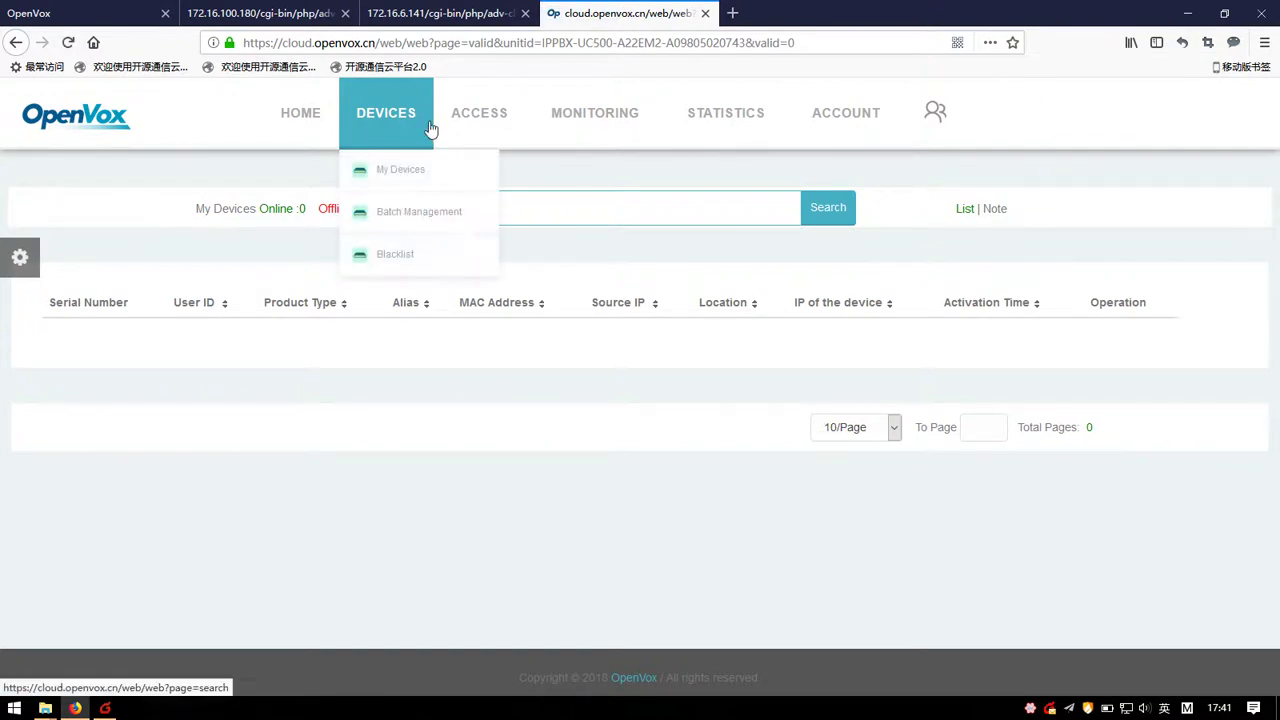
pyautogui.click(596, 126)
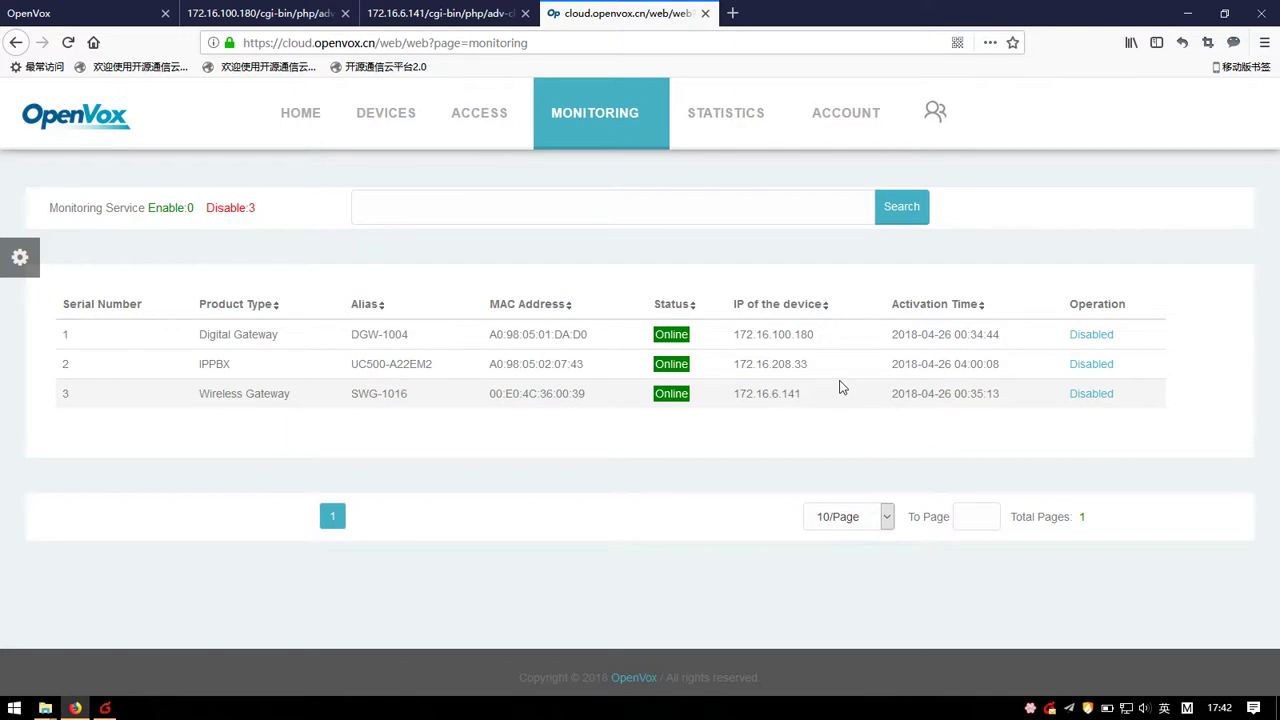
# Step: Switch UC500-A22EM2's monitoring from Disabled to enabled and confirm the dialog
pyautogui.click(1090, 364)
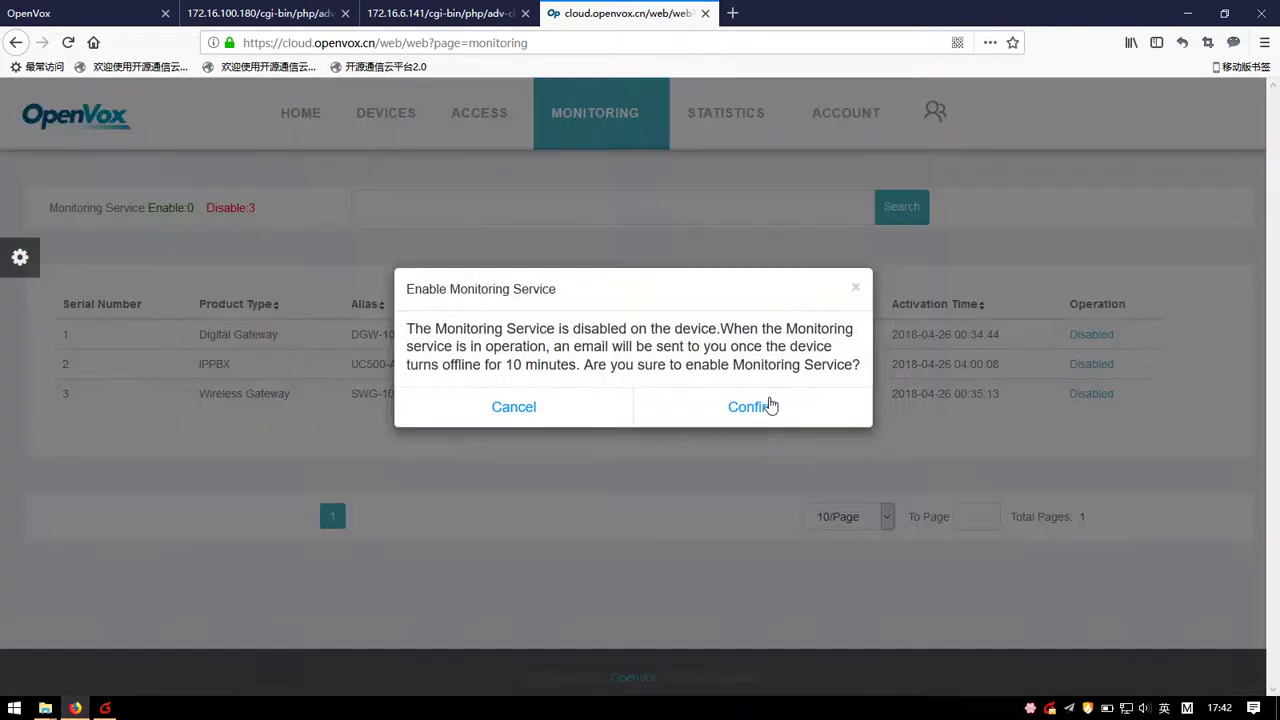
pyautogui.click(766, 408)
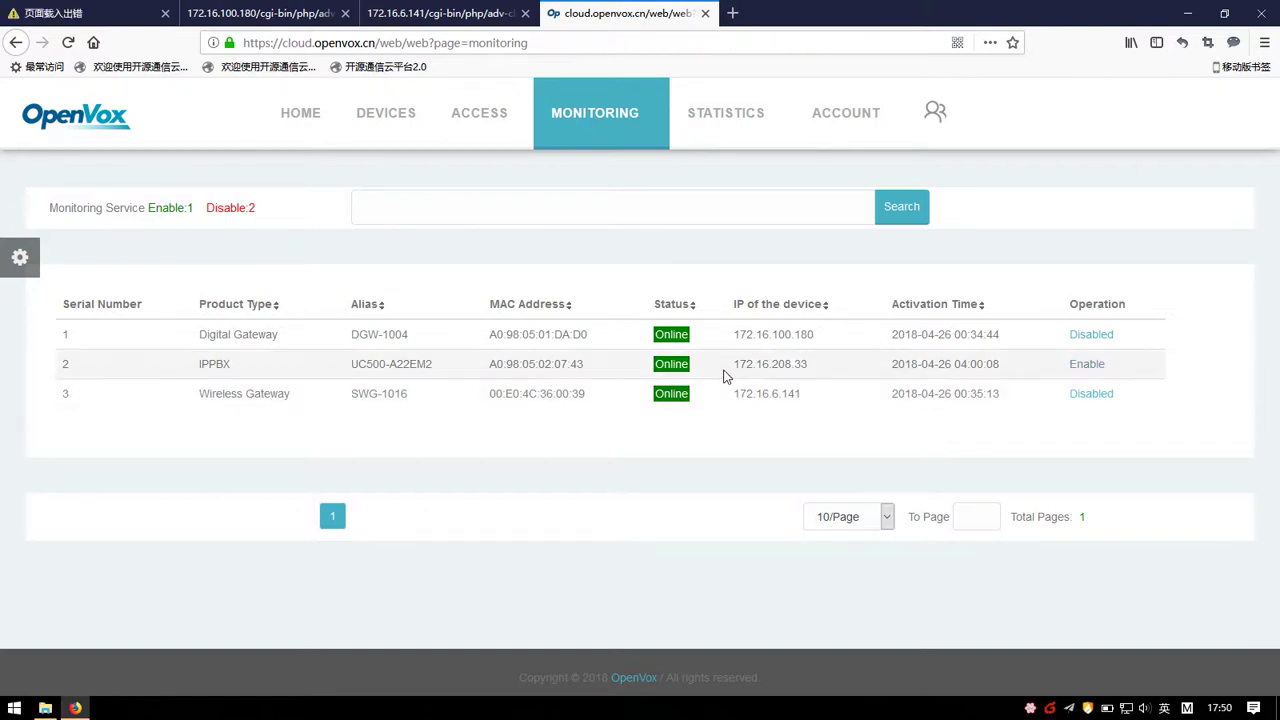
# Step: Open the Statistics regional map and zoom to Shenzhen to show the DGW-1004, UC500 and SWG-1016 marker
pyautogui.click(731, 137)
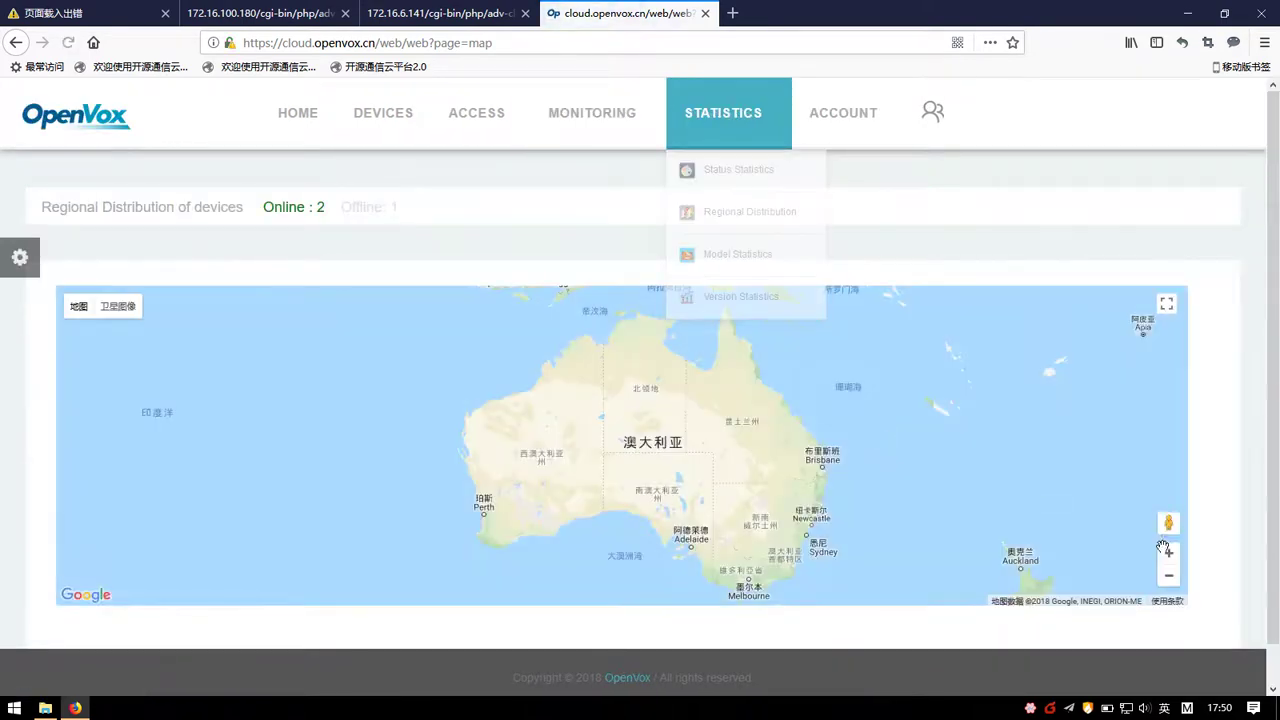
pyautogui.click(1168, 575)
pyautogui.moveTo(886, 434); pyautogui.dragTo(1056, 549)
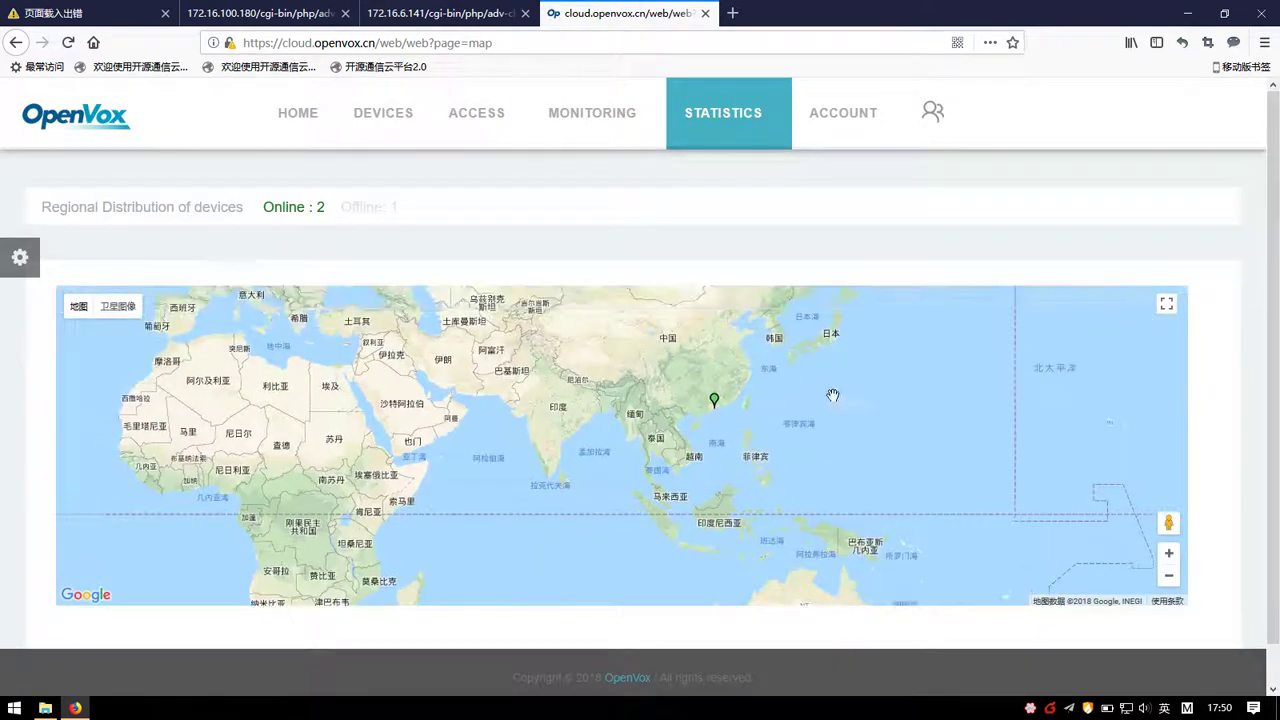
pyautogui.click(1169, 554)
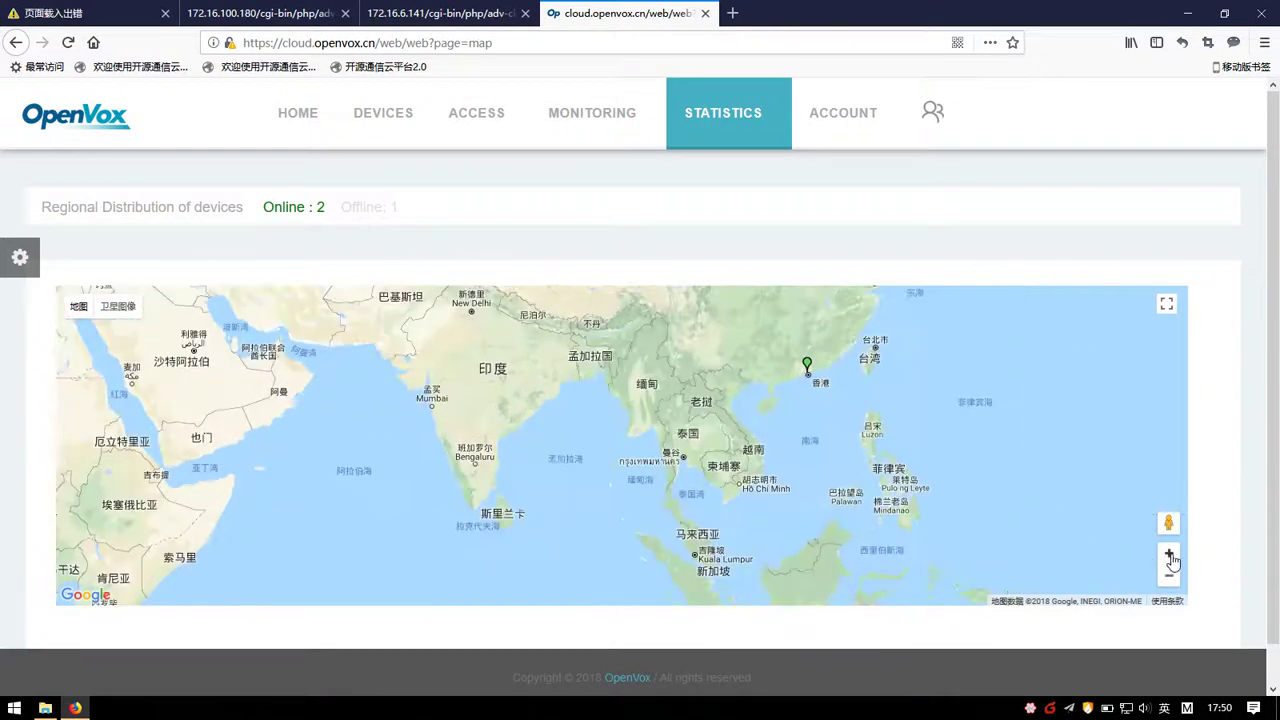
pyautogui.click(1169, 554)
pyautogui.moveTo(1030, 545); pyautogui.dragTo(830, 545)
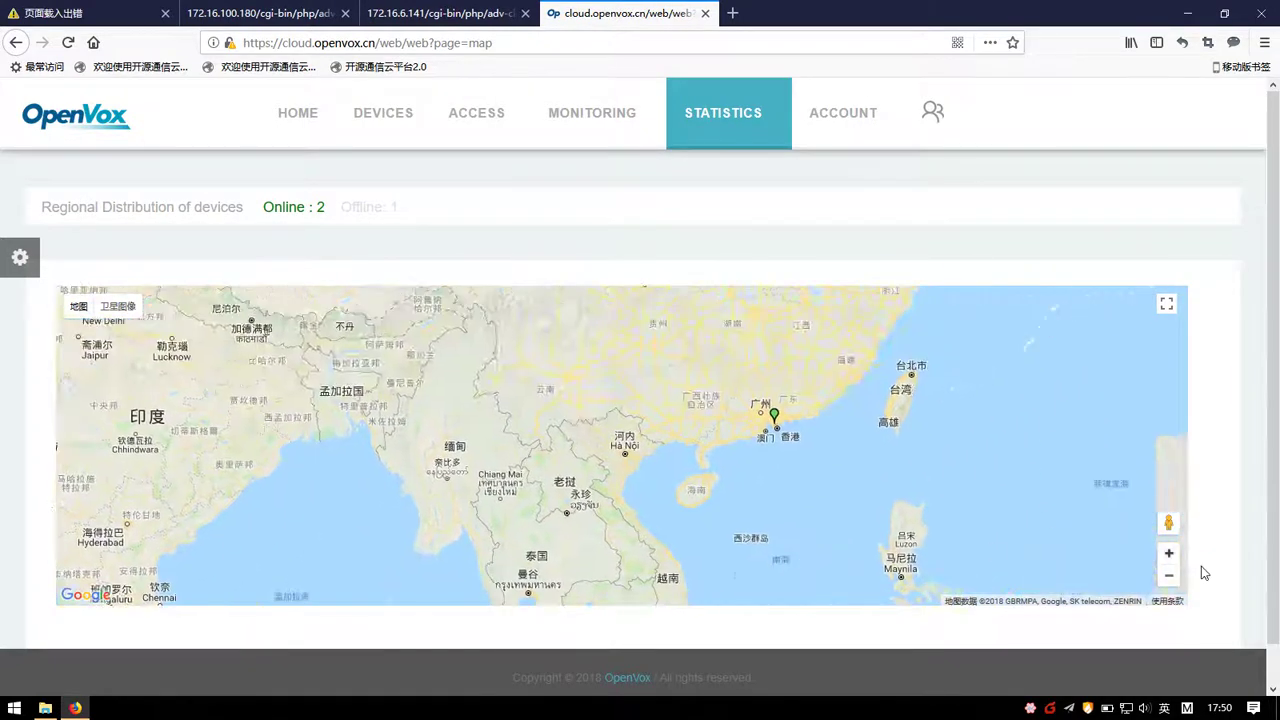
pyautogui.click(1169, 554)
pyautogui.click(1169, 554)
pyautogui.moveTo(1100, 513)
pyautogui.mouseDown()
pyautogui.moveTo(866, 495)
pyautogui.moveTo(743, 521)
pyautogui.mouseUp()
pyautogui.click(807, 370)
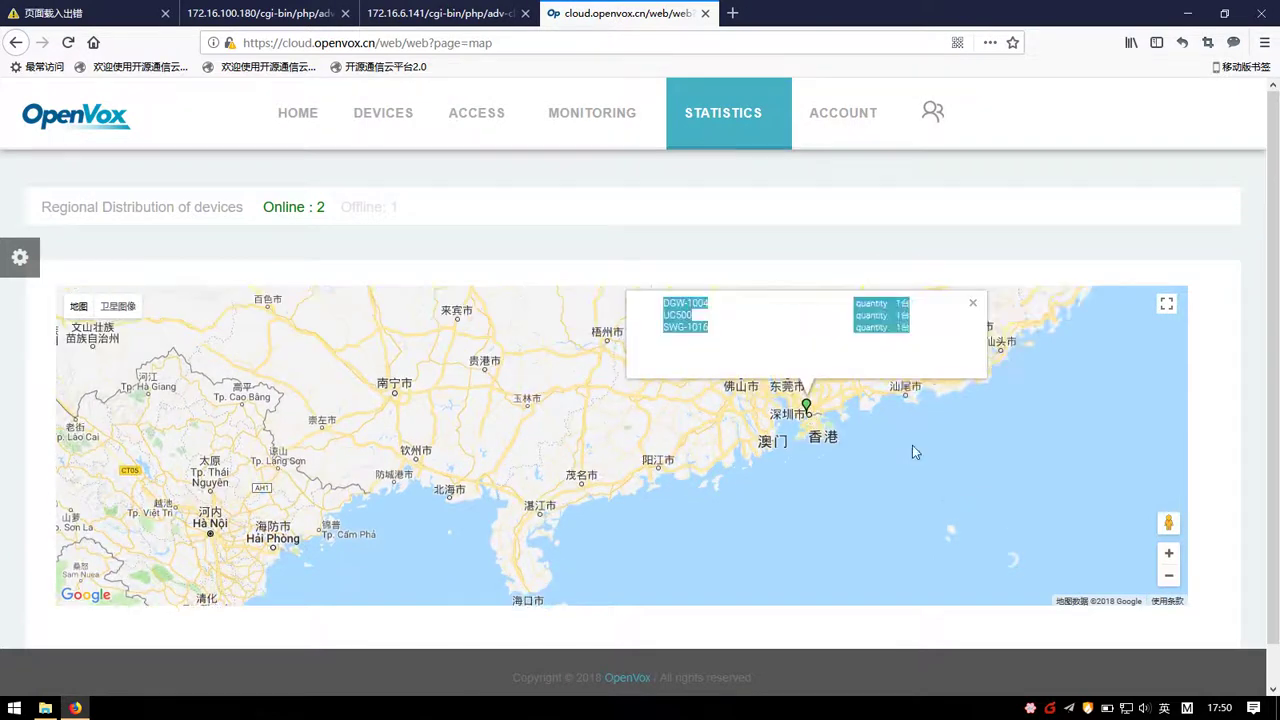
# Step: Open the Account page and view the Add and demo Edit dialogs, closing both unchanged
pyautogui.click(860, 113)
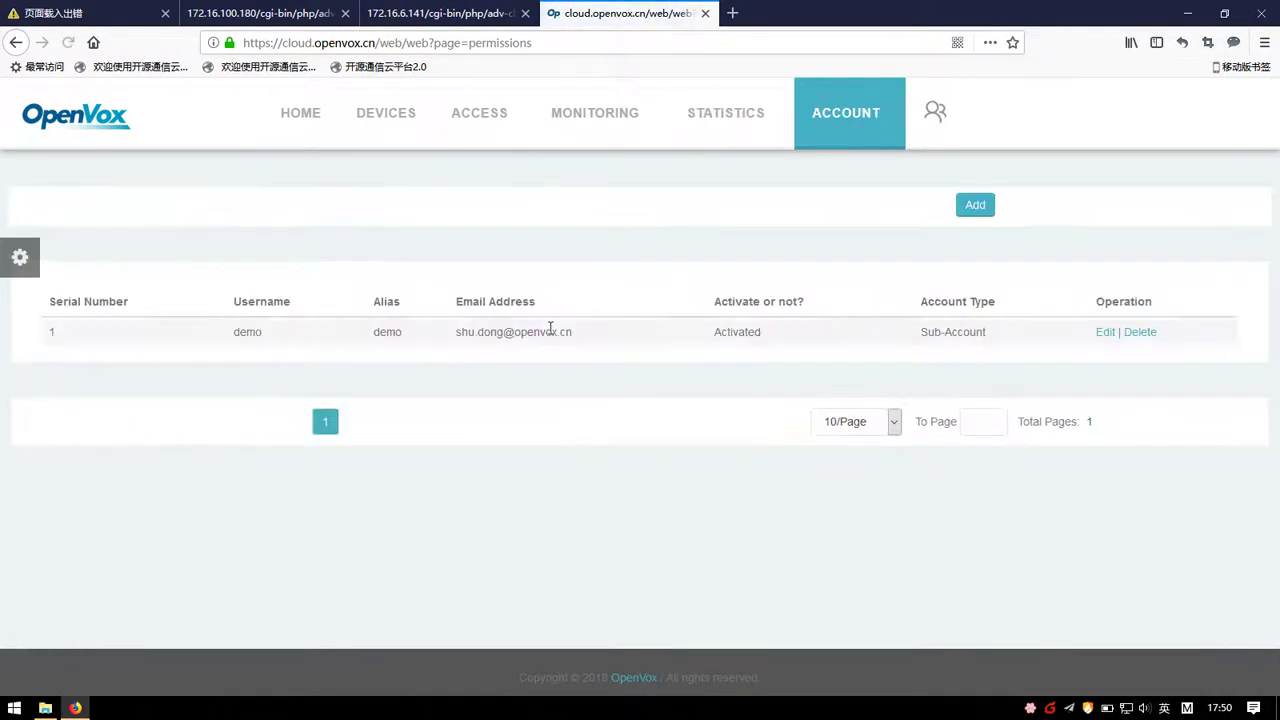
pyautogui.click(986, 208)
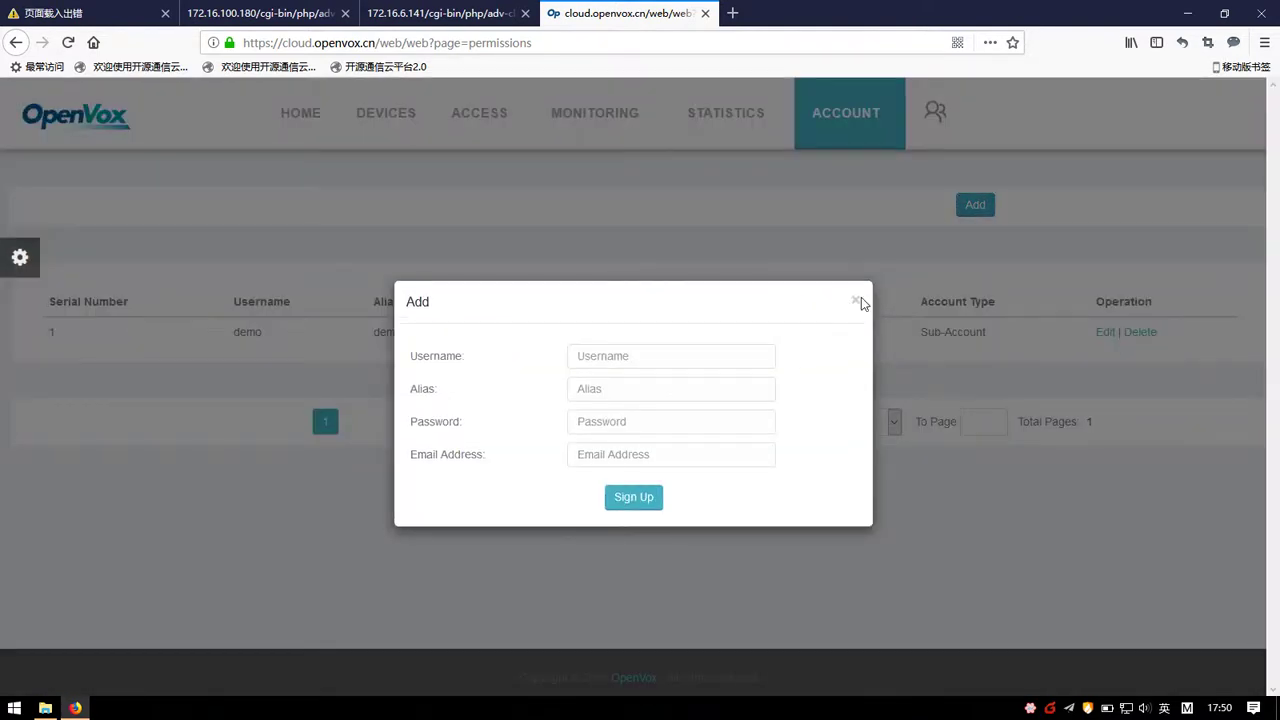
pyautogui.click(856, 302)
pyautogui.click(1105, 332)
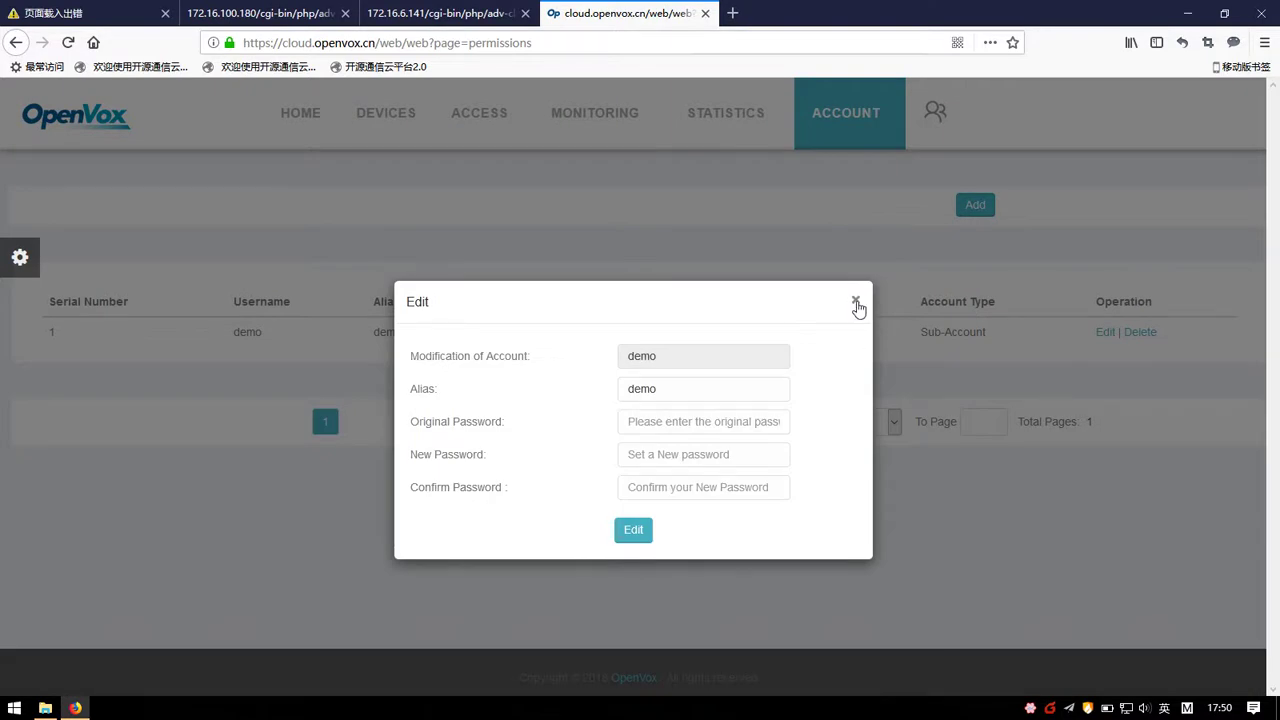
pyautogui.click(856, 302)
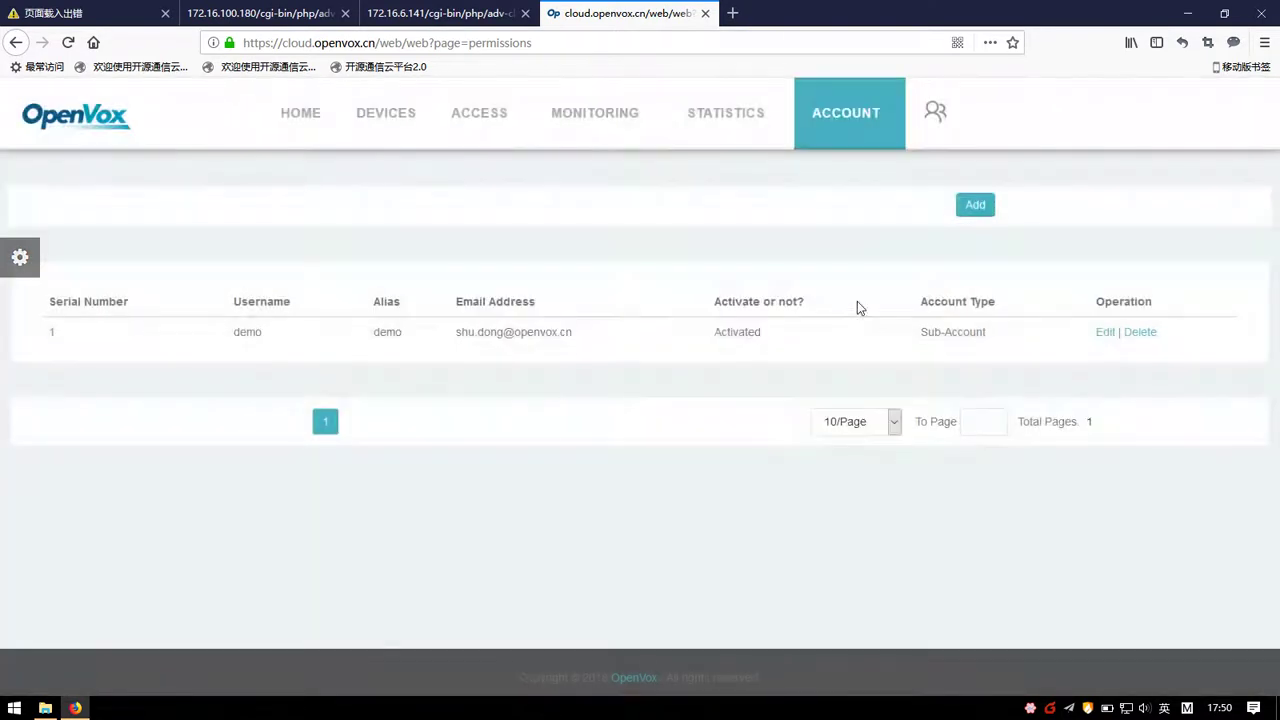